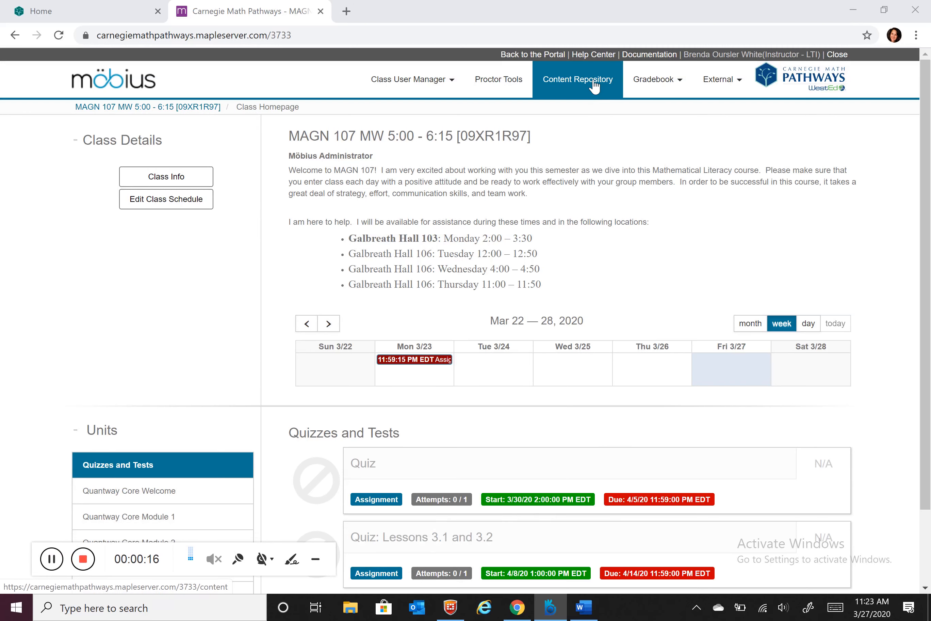
- Create a new assignment in the Quizzes and Tests unit of the content repository and name it "Quiz: Lessons 3.3 and 3.4"
click(594, 86)
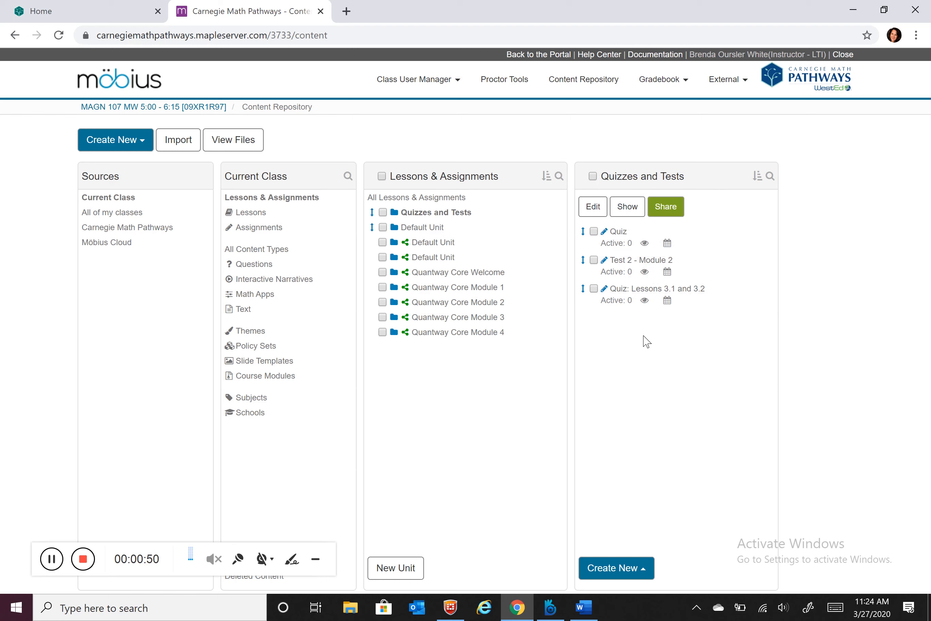
click(604, 577)
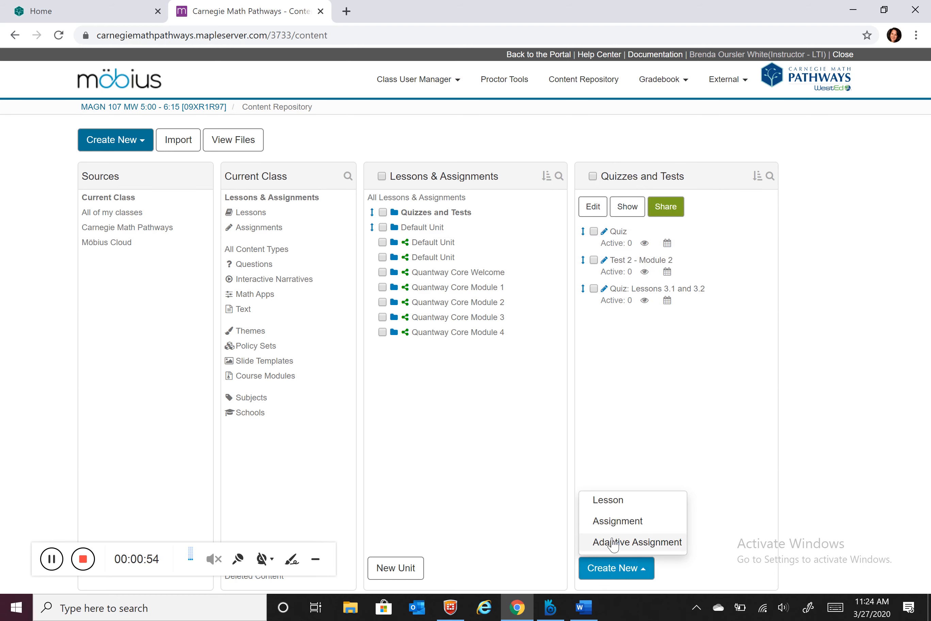
click(617, 520)
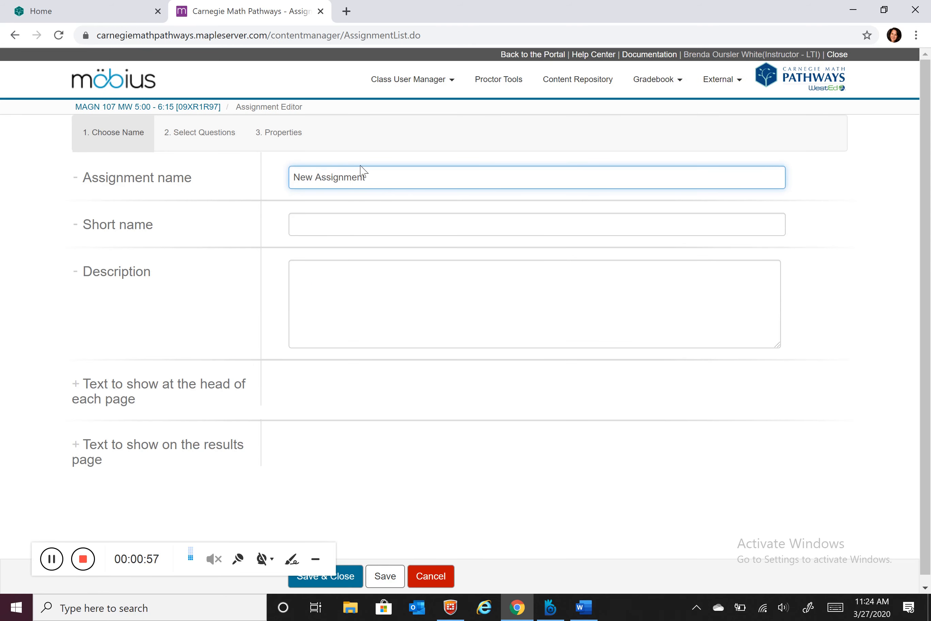
drag(367, 177, 277, 177)
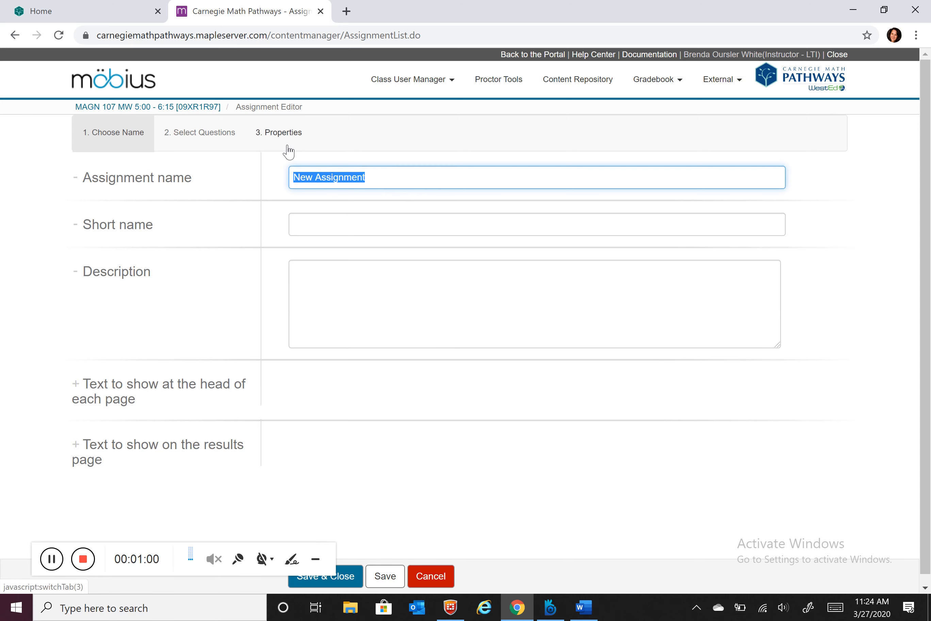
text(Quiz)
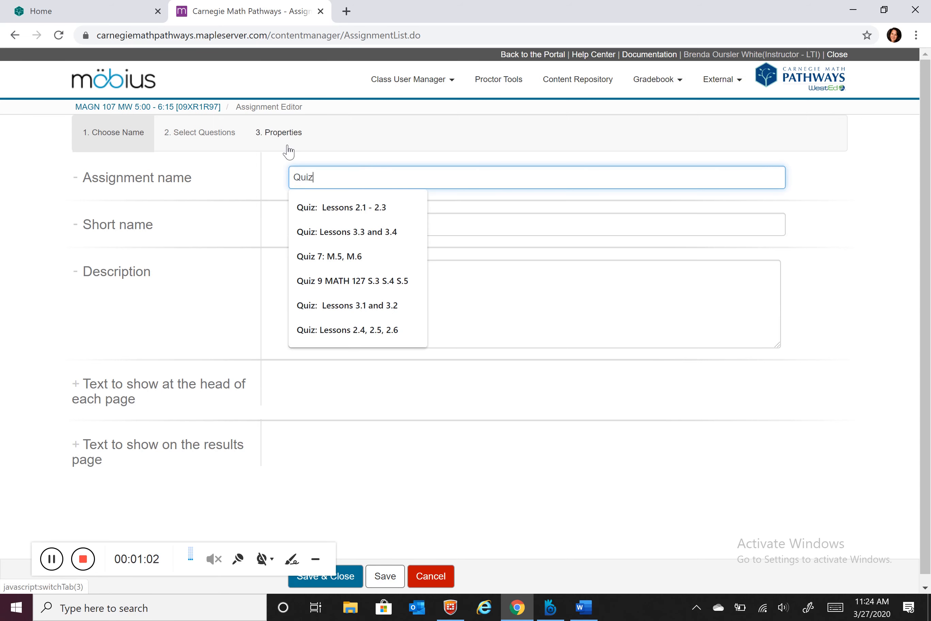
text(: Lessons 3.3 and 3.4)
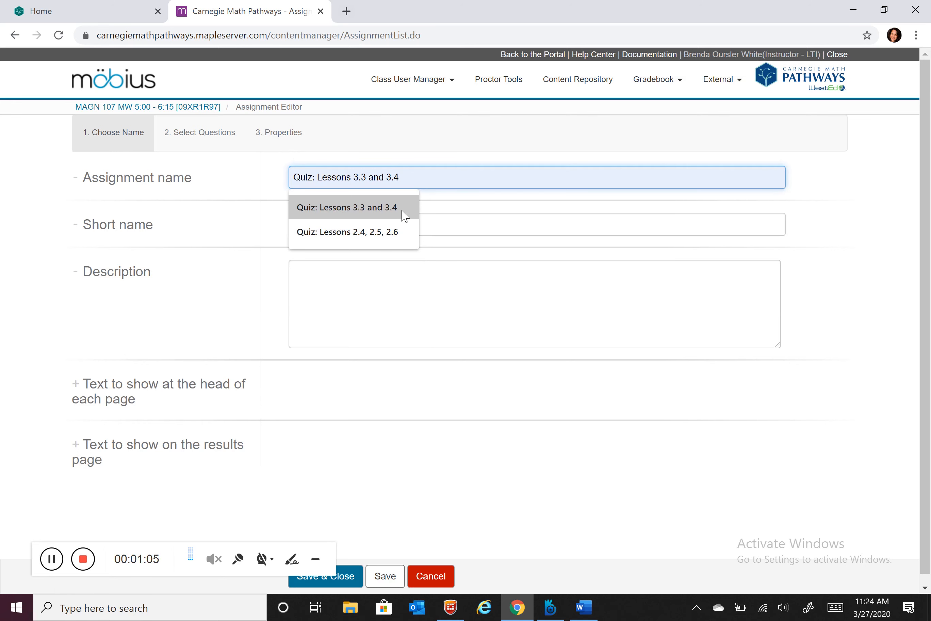
click(404, 209)
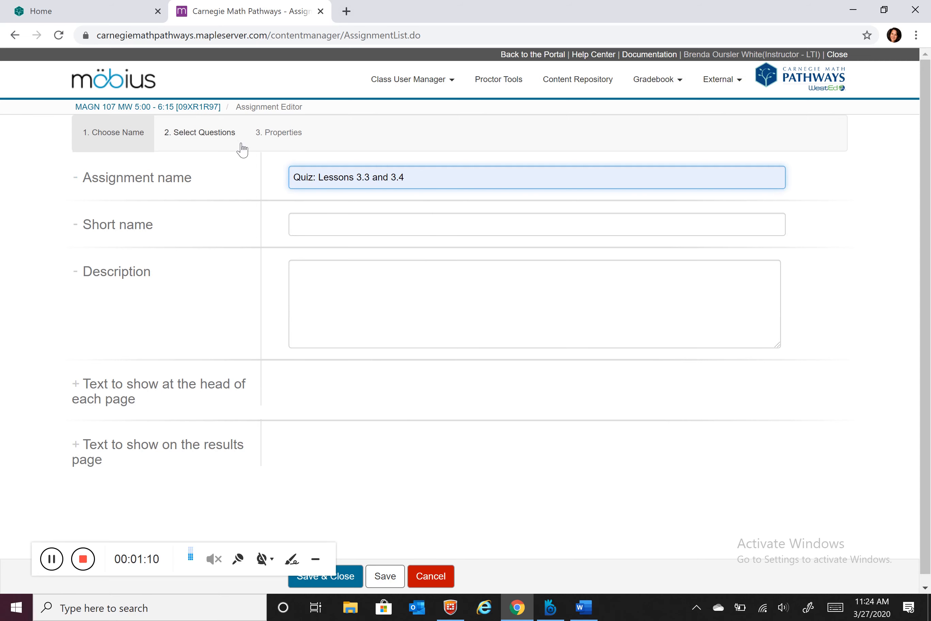
- Add a new question to the assignment and name it "Area - total price"
click(209, 139)
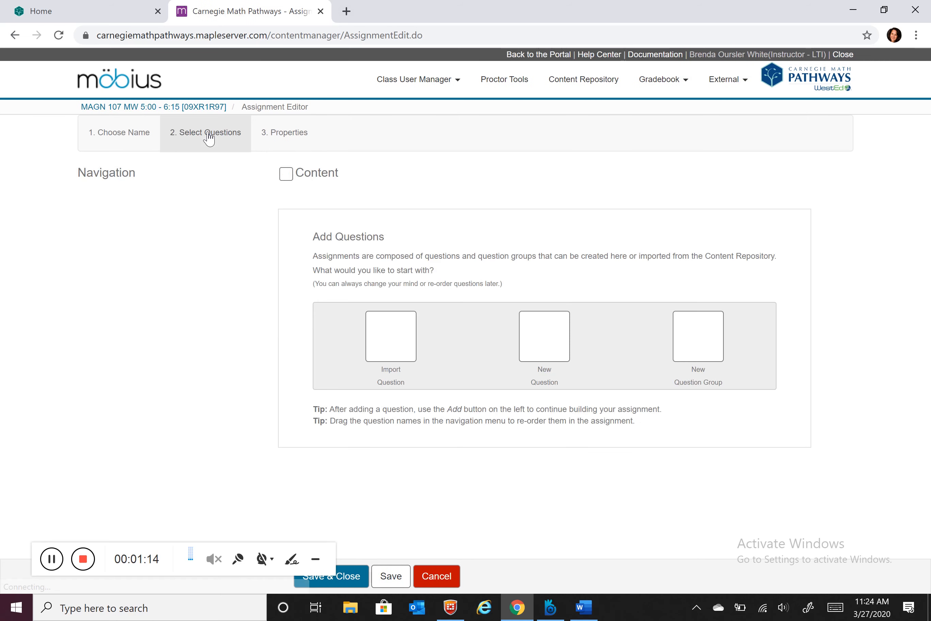
click(551, 353)
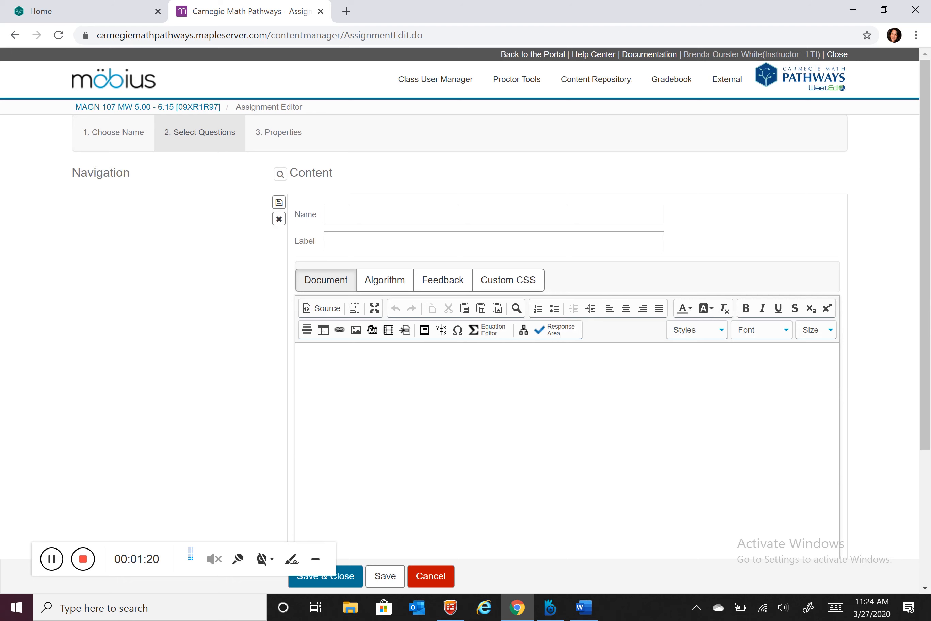
click(441, 215)
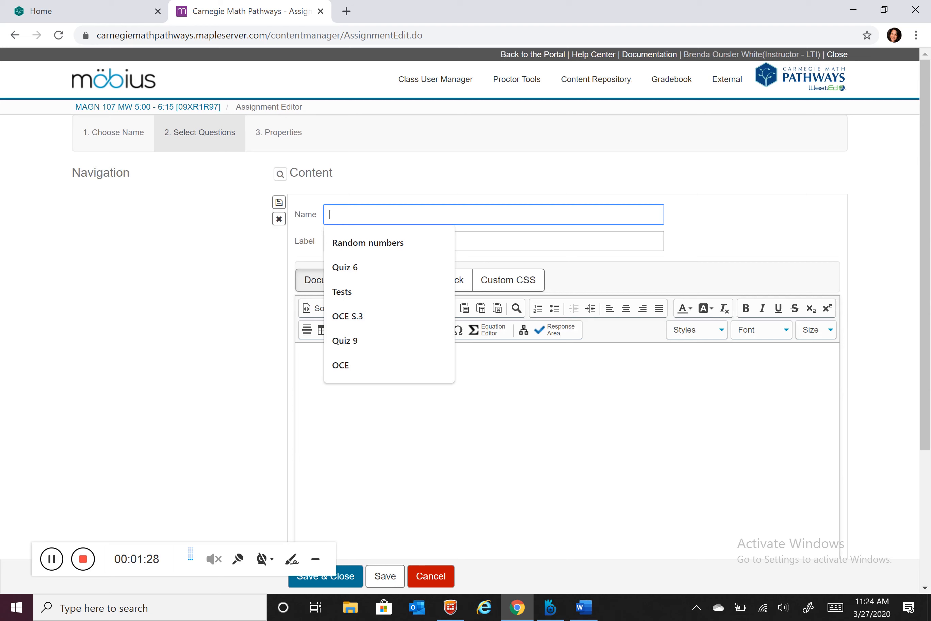
text(Area - total price)
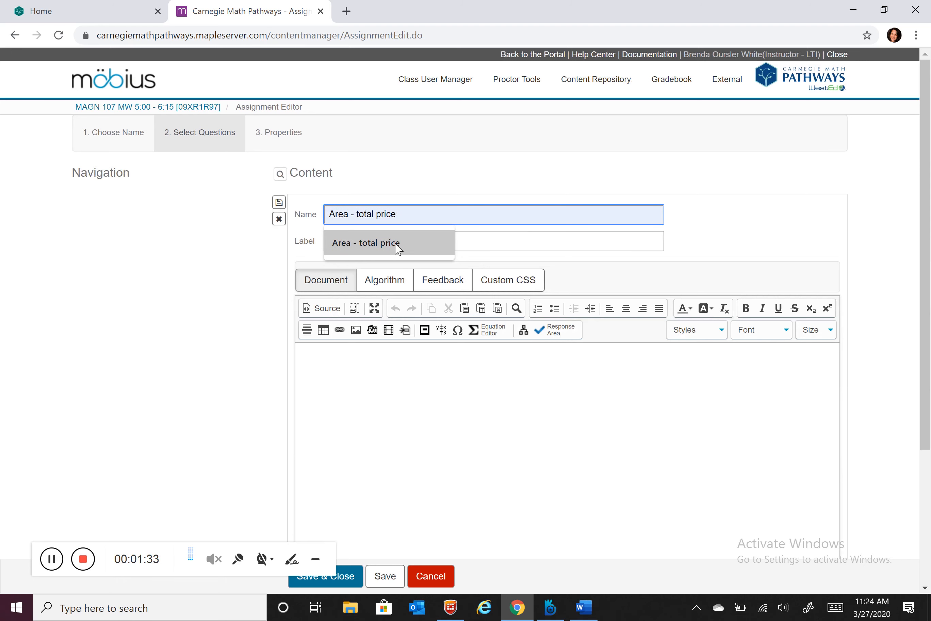
click(397, 245)
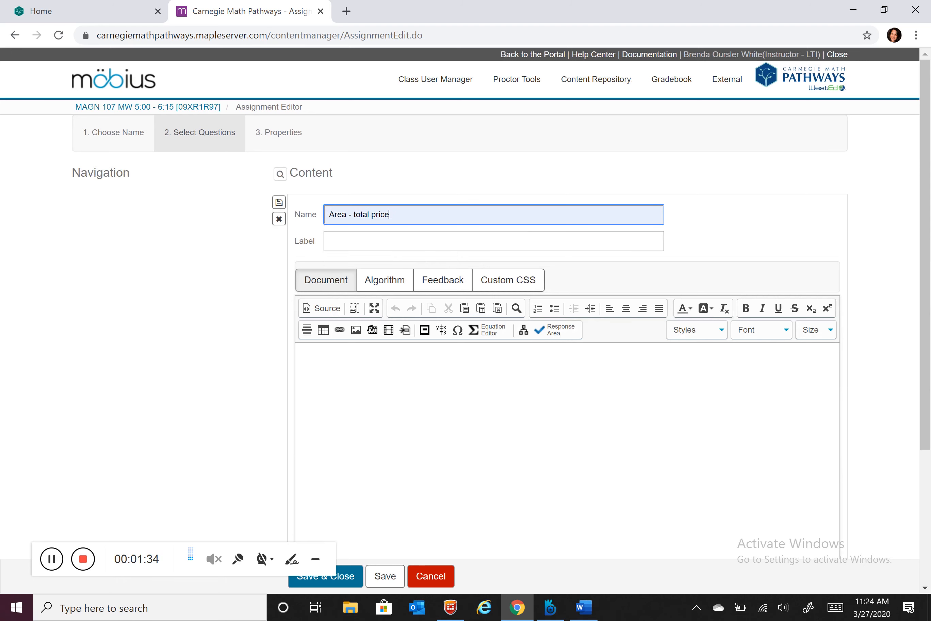
- Copy the introductory paragraph of problem 1 from the Word quiz document into the question's text
click(298, 351)
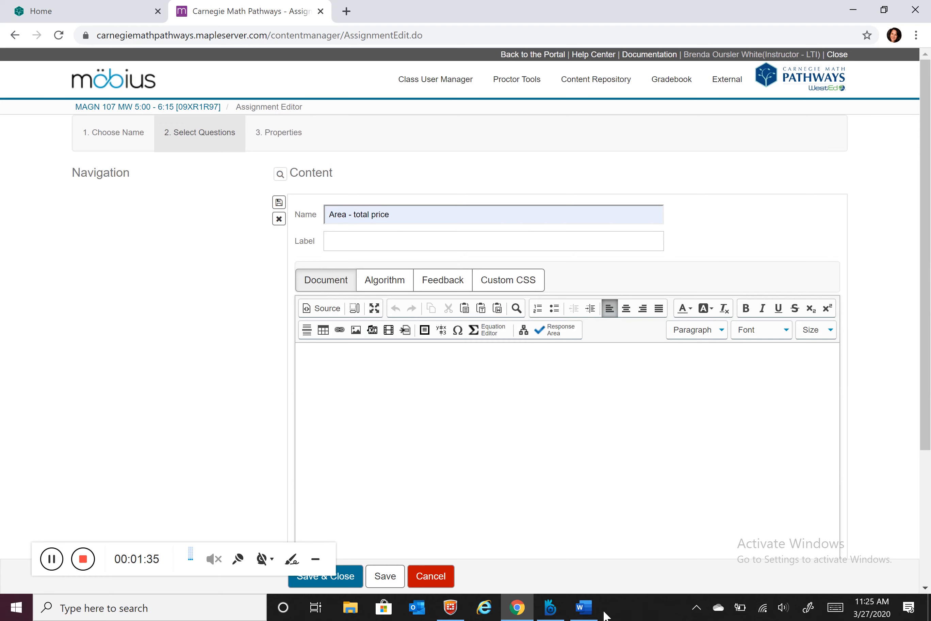
mouse_move(588, 610)
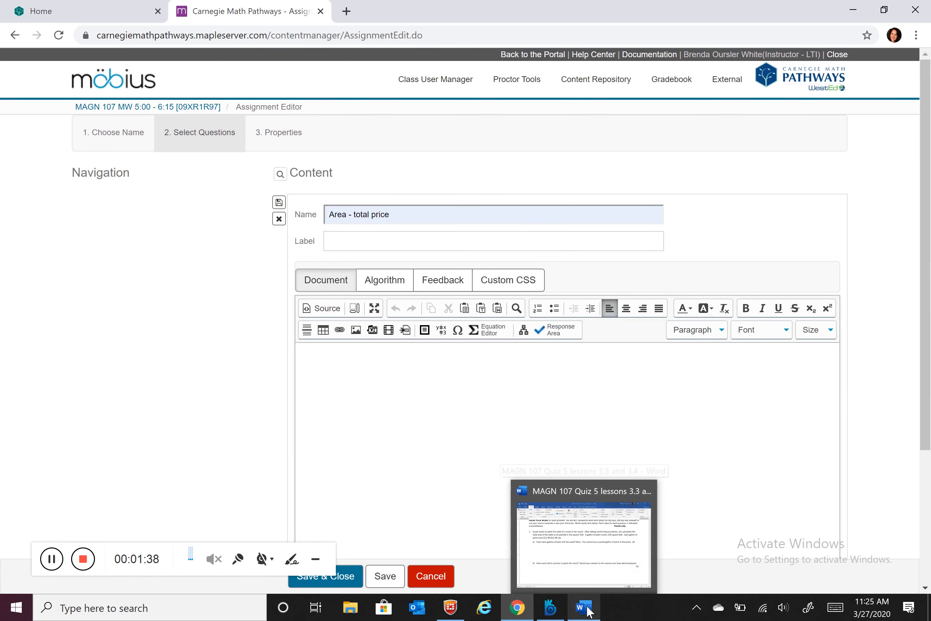
click(588, 610)
click(302, 327)
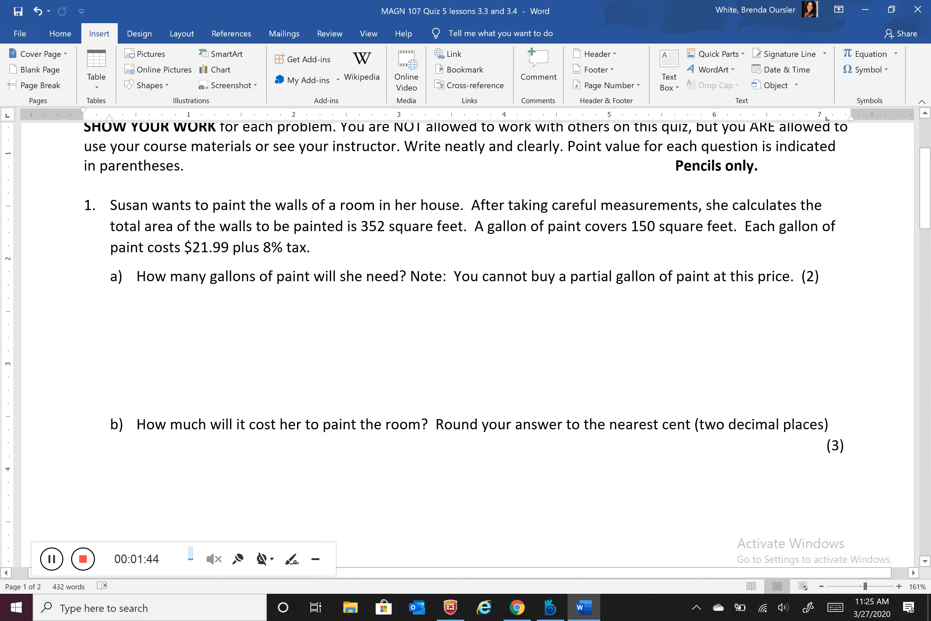
drag(111, 205, 311, 256)
key(ctrl+c)
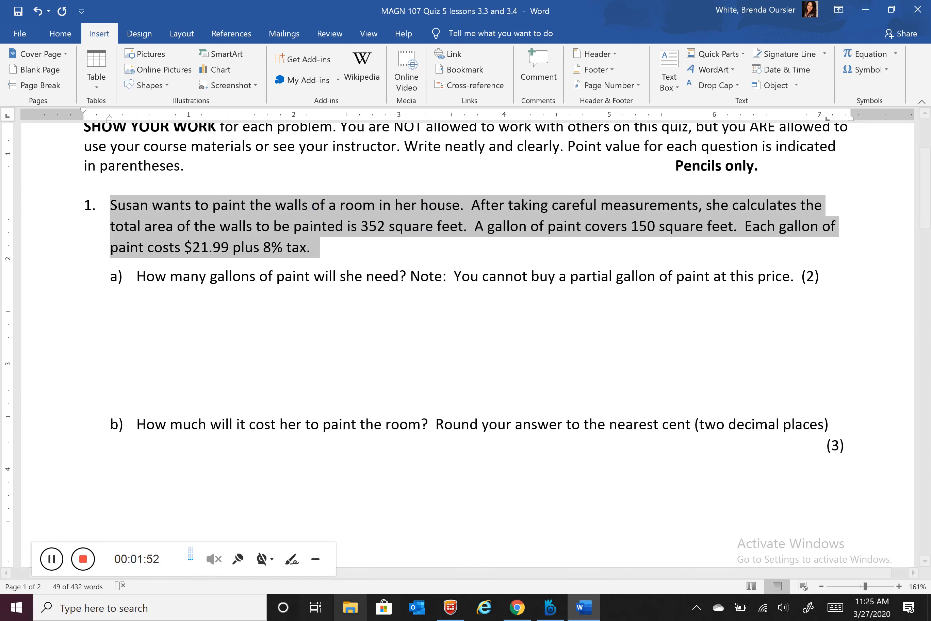
click(517, 607)
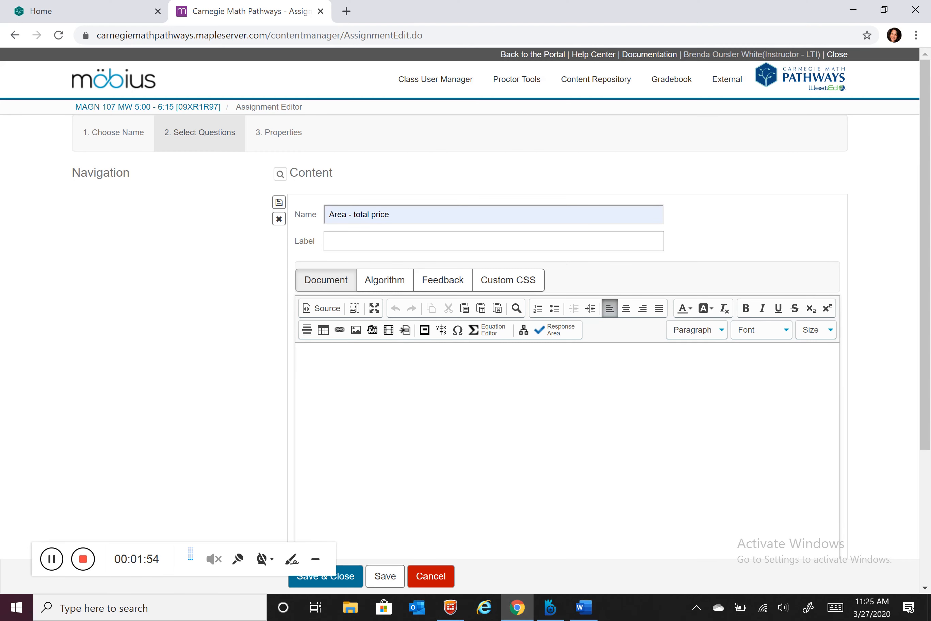
key(ctrl+v)
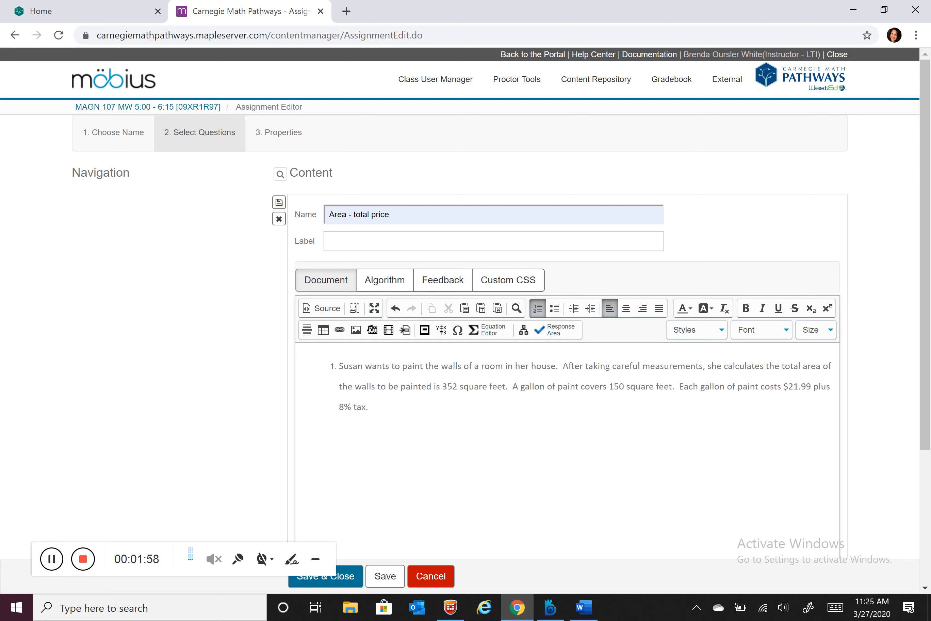
- Remove the list numbering by cutting the problem text and pasting it back as a plain paragraph, followed by a line starting "a)"
drag(340, 367, 371, 407)
key(ctrl+c)
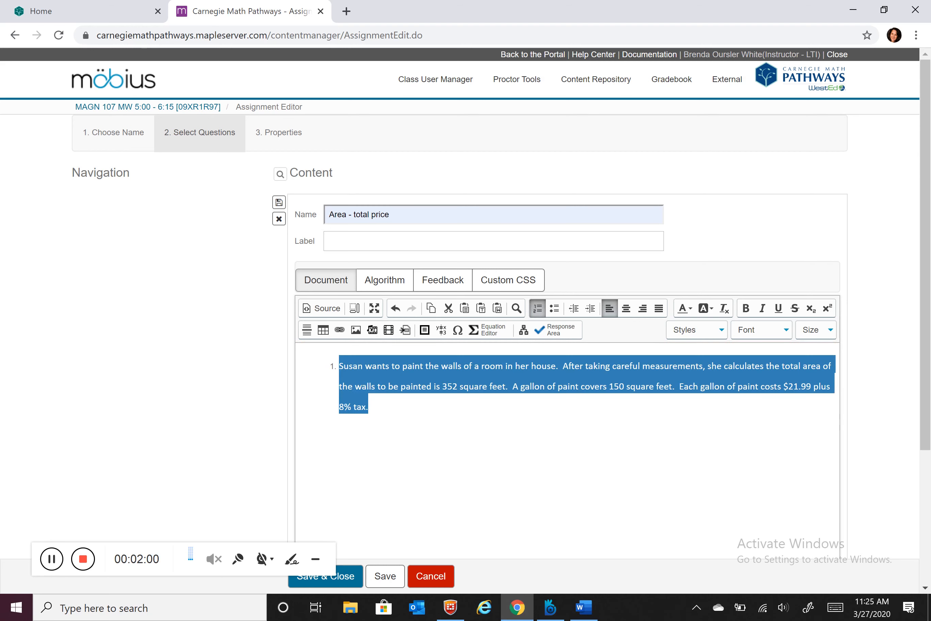
key(BackSpace)
key(BackSpace)
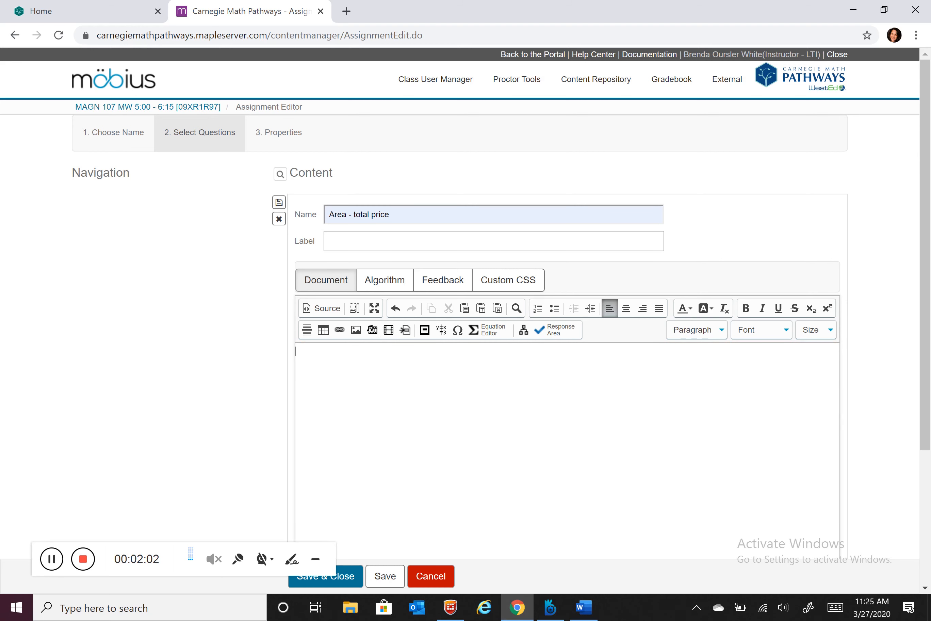
key(ctrl+v)
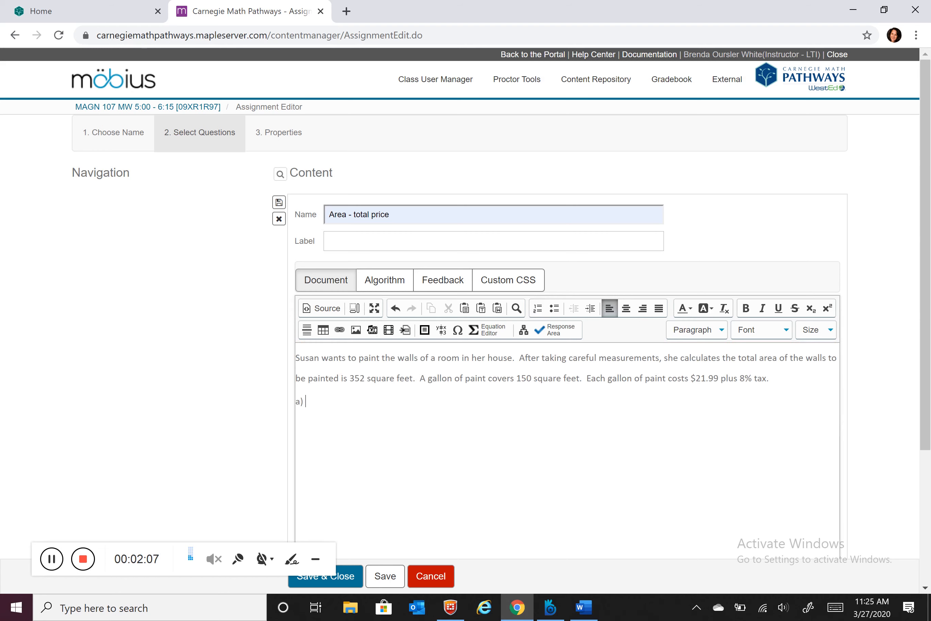
- Copy the part a question about gallons of paint, without its point value, from the Word document and paste it after "a)"
click(580, 616)
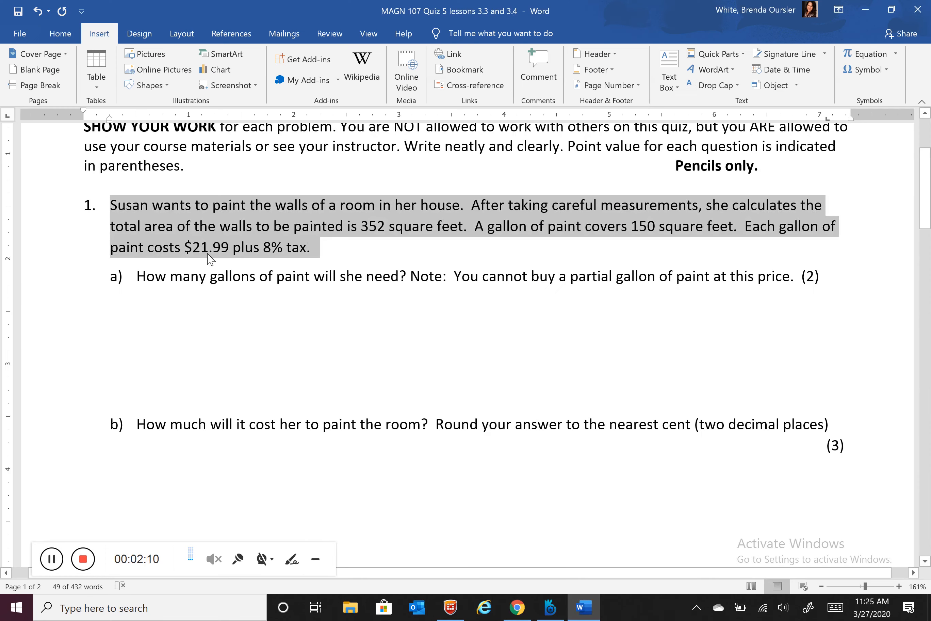
click(84, 338)
mouse_move(137, 276)
mouse_down()
mouse_move(398, 276)
mouse_move(641, 299)
mouse_move(616, 276)
mouse_move(794, 276)
mouse_up()
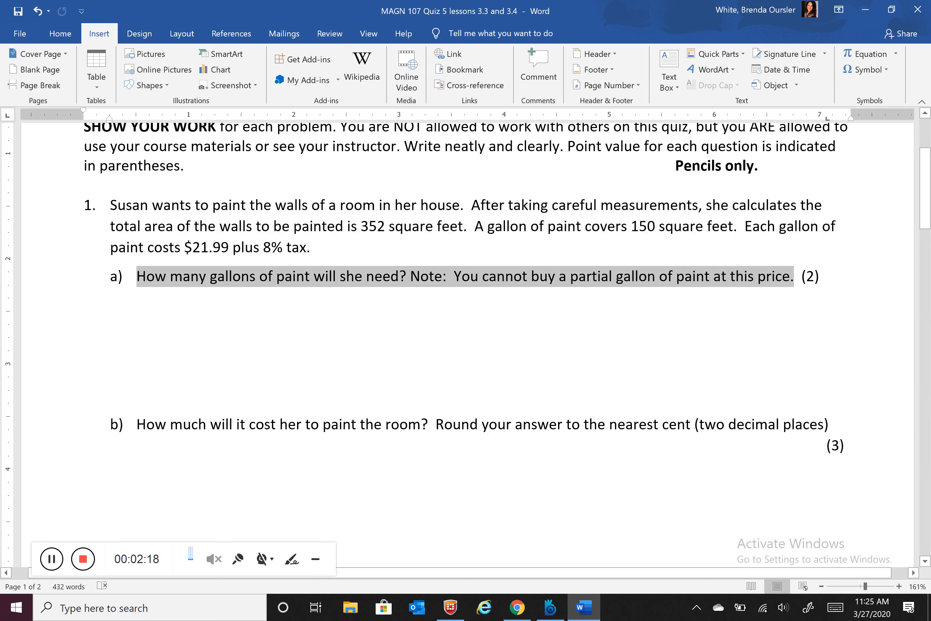
key(ctrl+c)
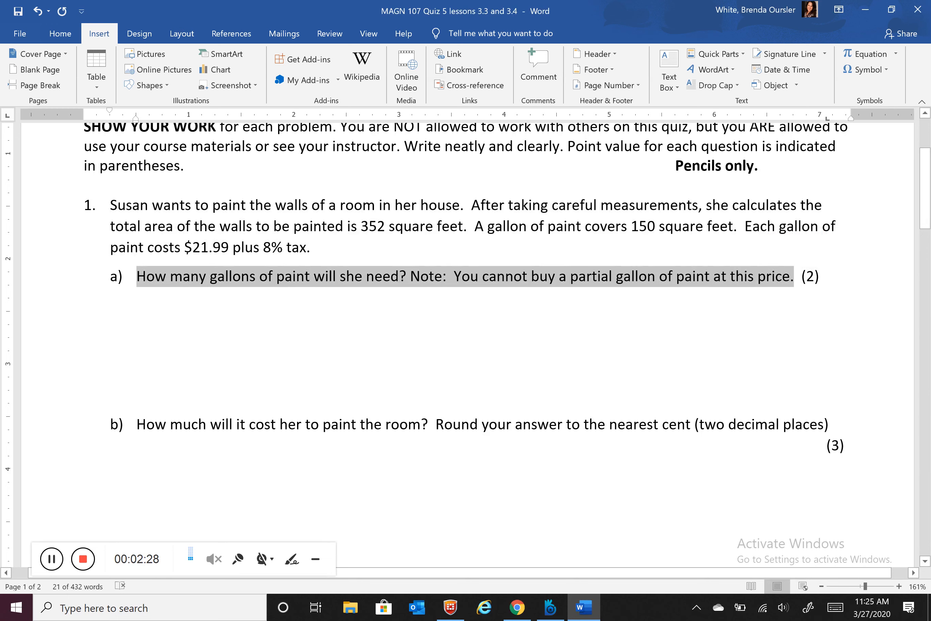
mouse_move(521, 611)
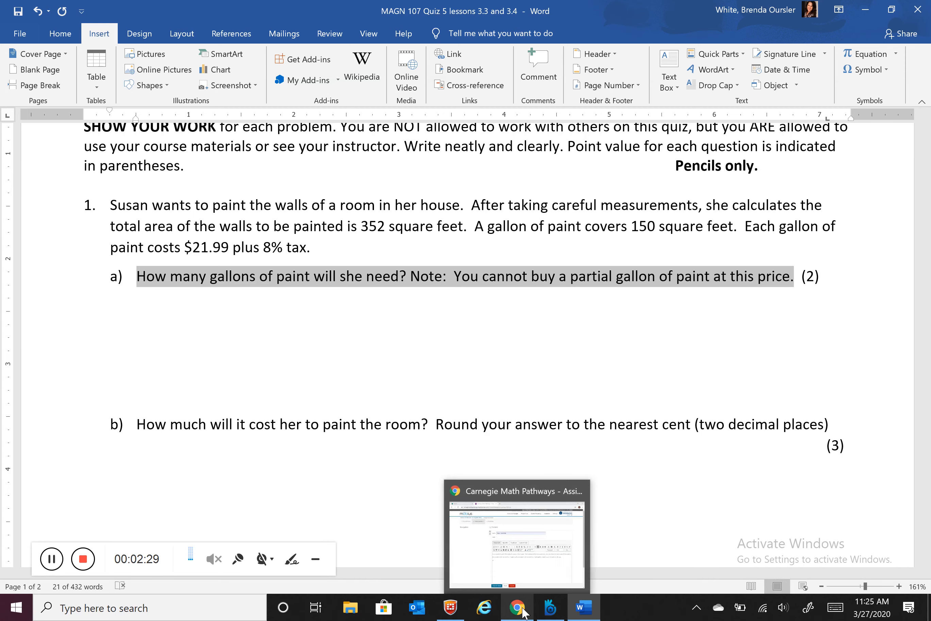
click(478, 564)
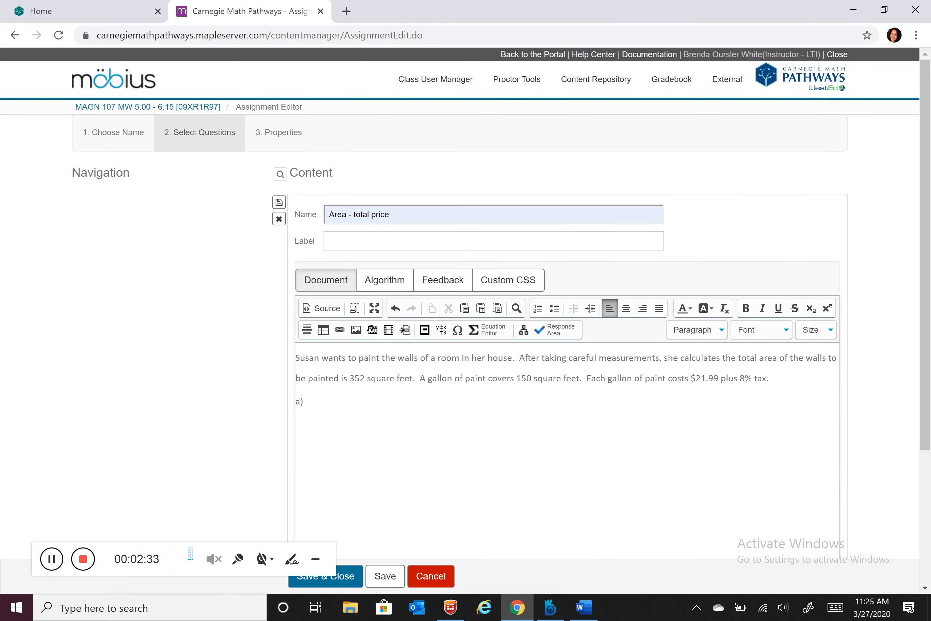
key(ctrl+v)
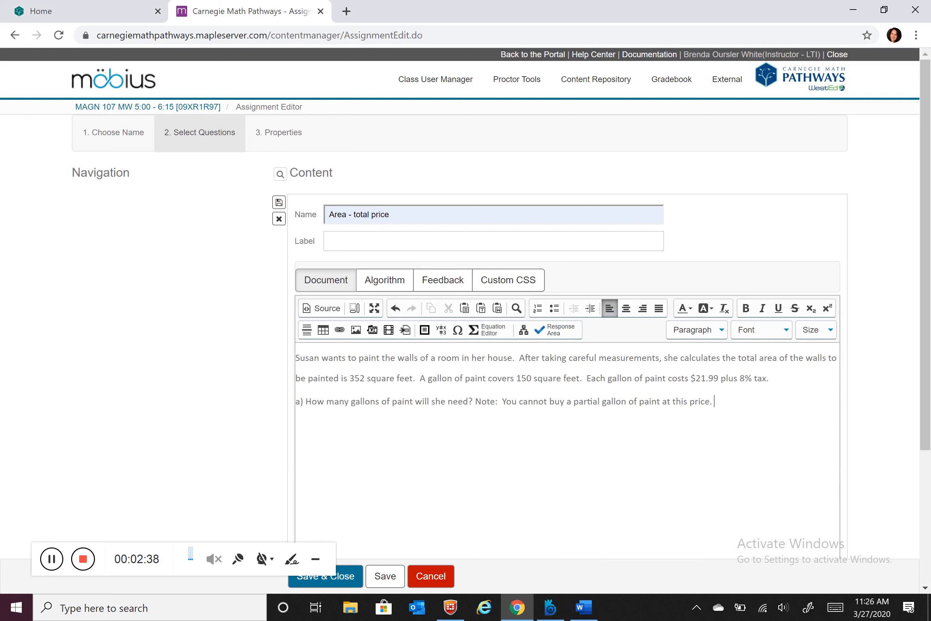
- Insert a Numeric response area after part a with weighting 2 and answer 3, and start a new line with "b)"
click(553, 337)
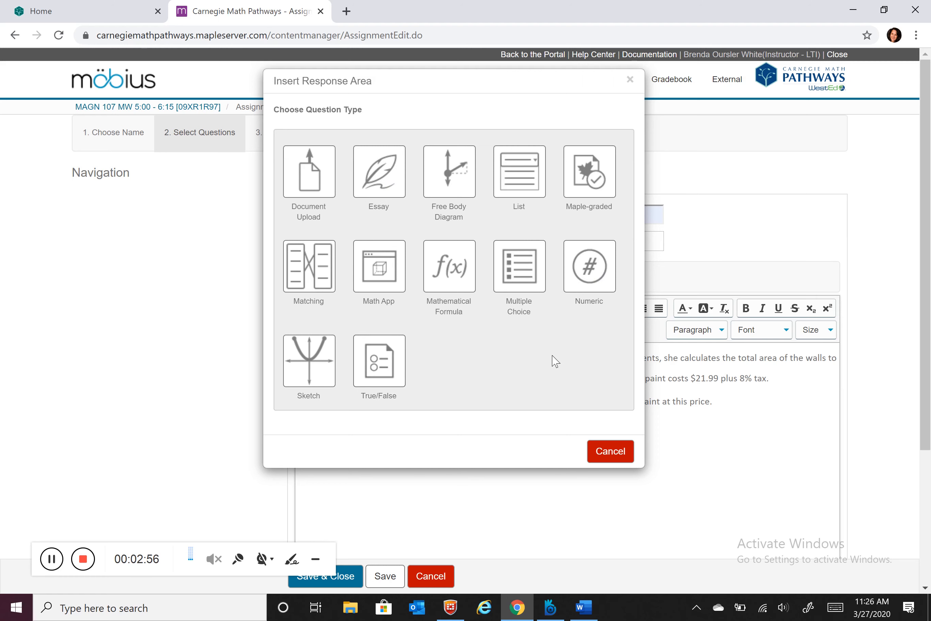
click(589, 281)
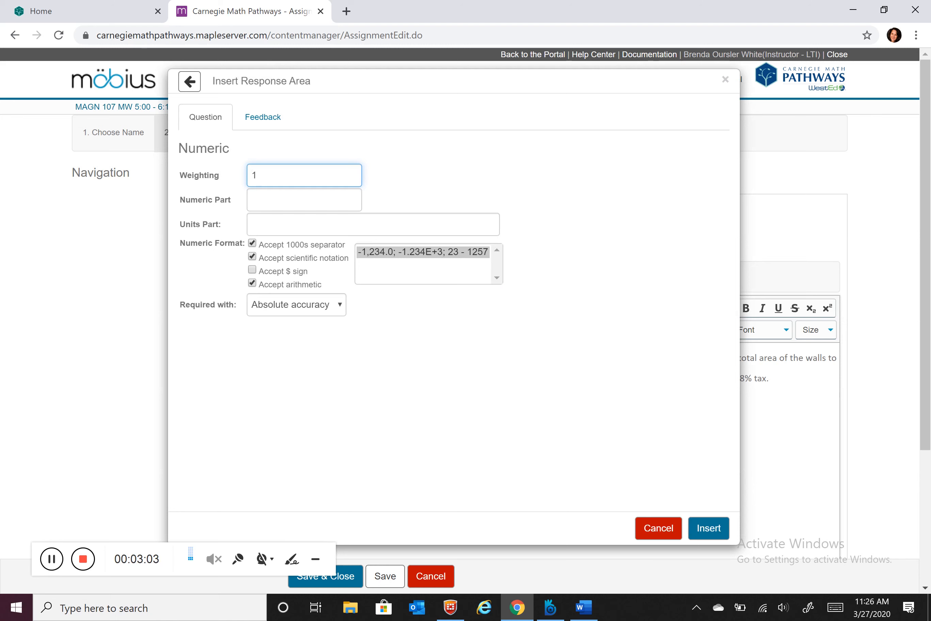
key(BackSpace)
text(2)
click(304, 199)
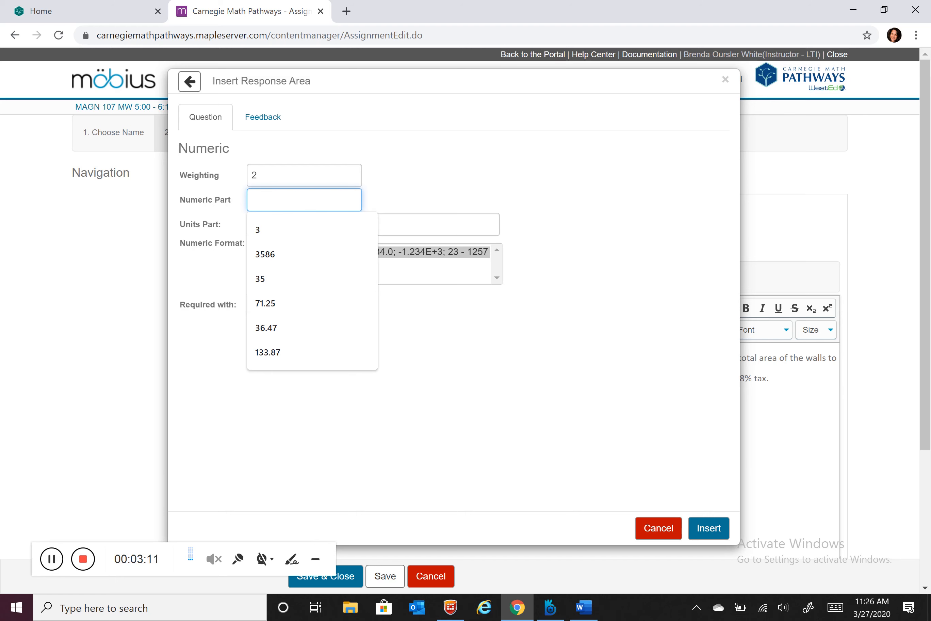
text(3)
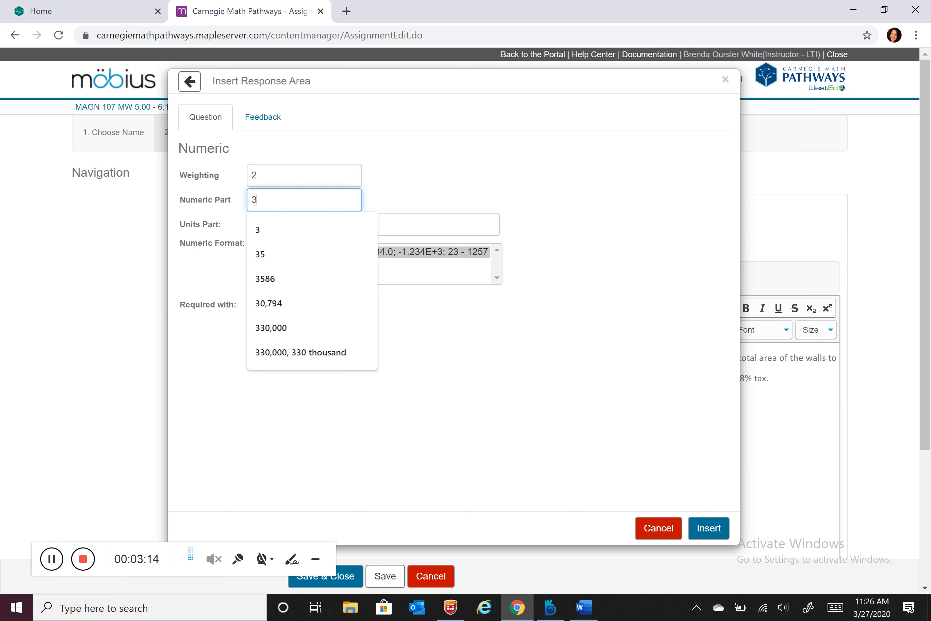
click(425, 185)
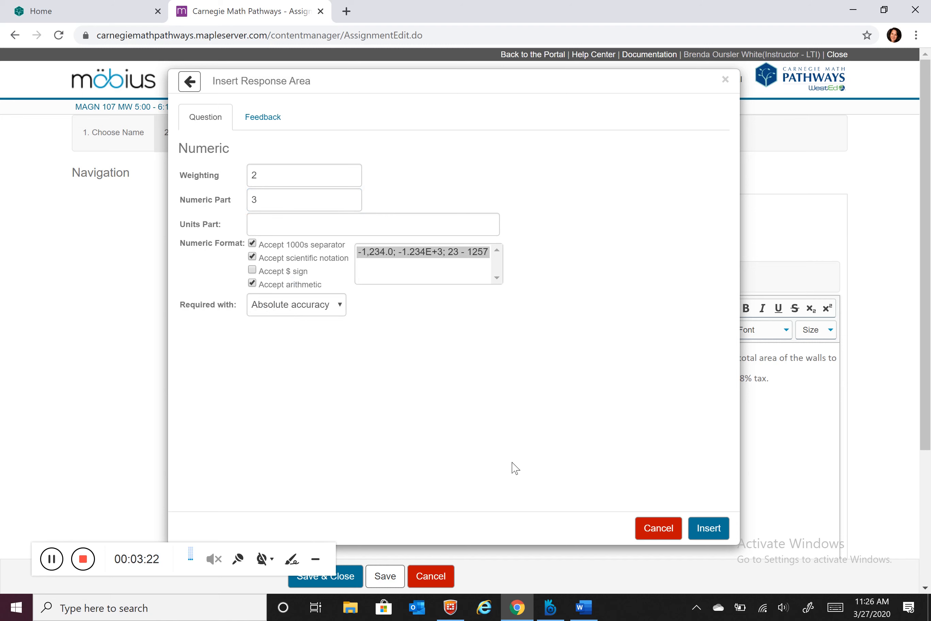
click(712, 534)
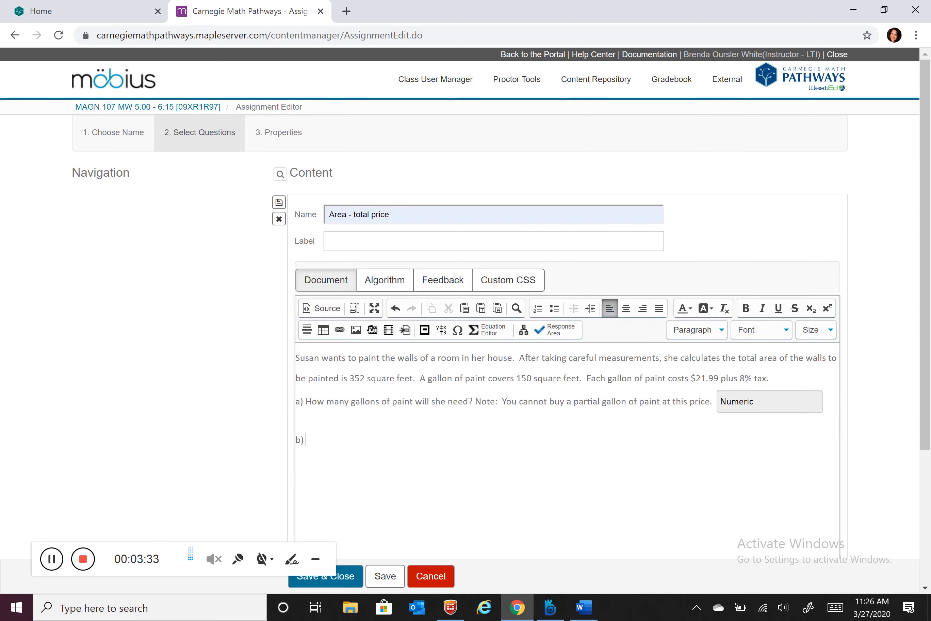
- Copy the part b question about the cost of painting the room, without its point value, from the Word document and paste it after "b)"
click(583, 607)
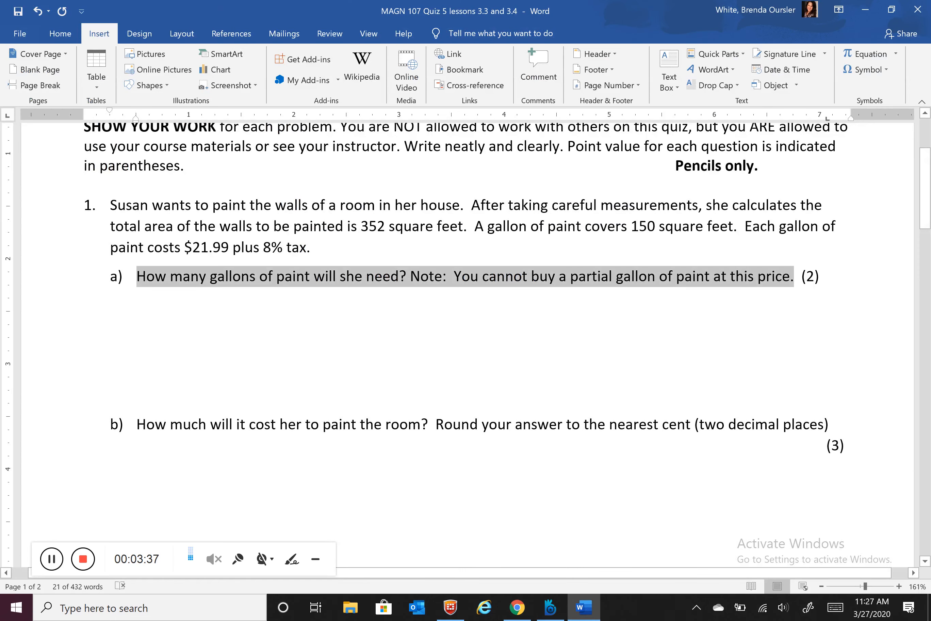
drag(137, 424, 829, 426)
key(ctrl+c)
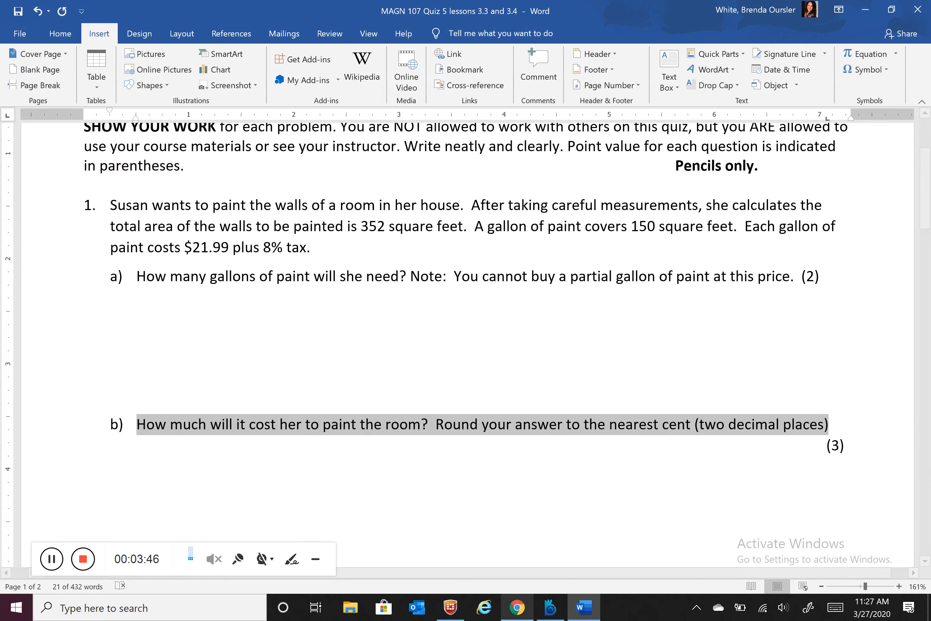
click(520, 614)
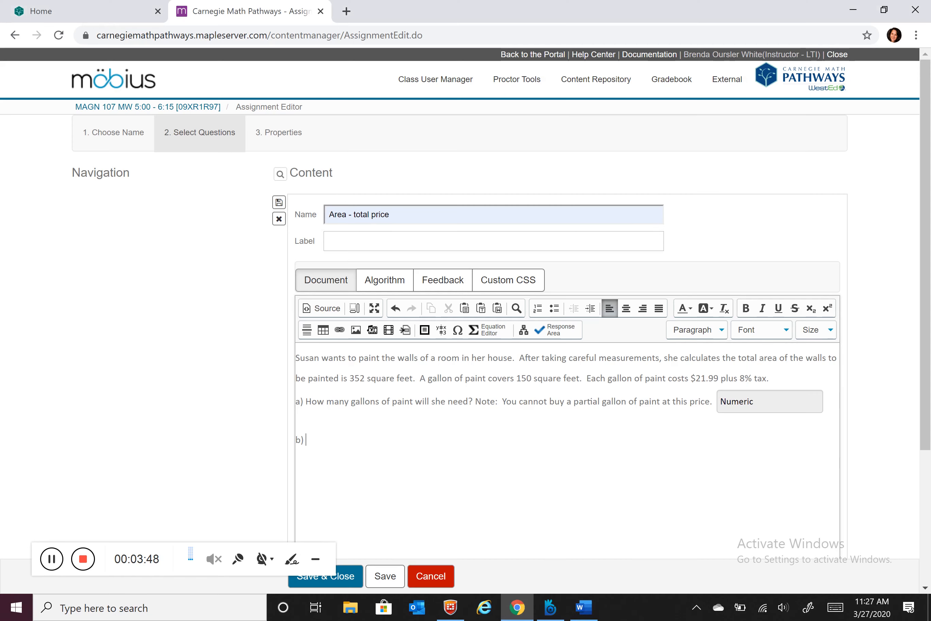
key(ctrl+v)
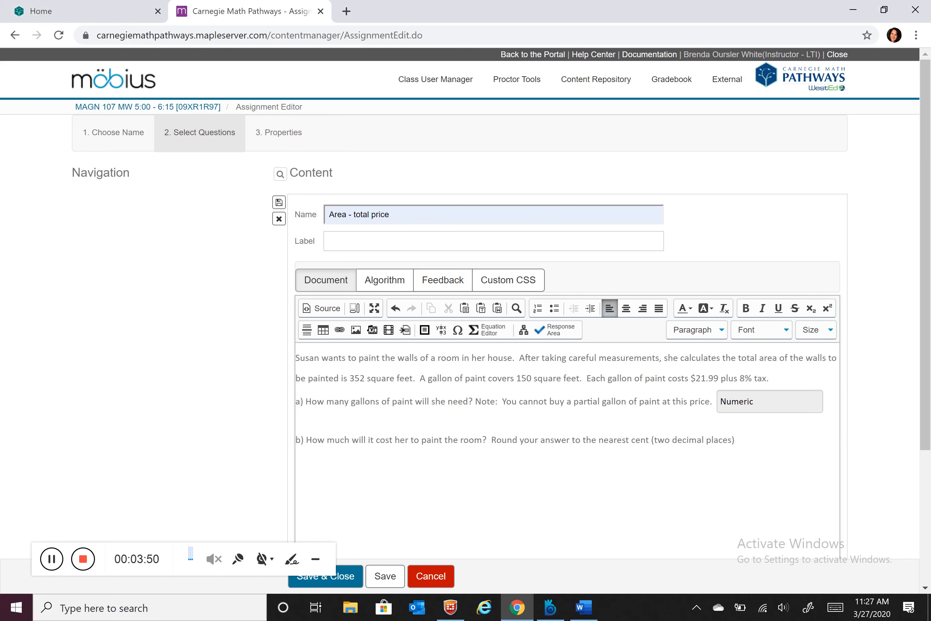
- Insert a Numeric response area after part b with weighting 3 and answer 71.25, accepting the $ sign
click(563, 332)
click(598, 267)
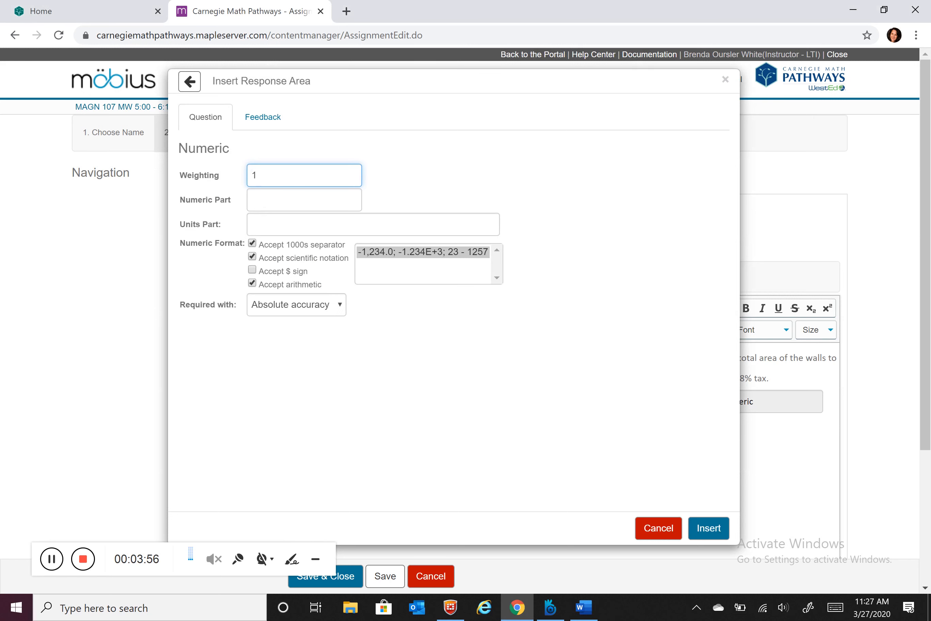
key(BackSpace)
text(3)
click(297, 200)
text(71.25)
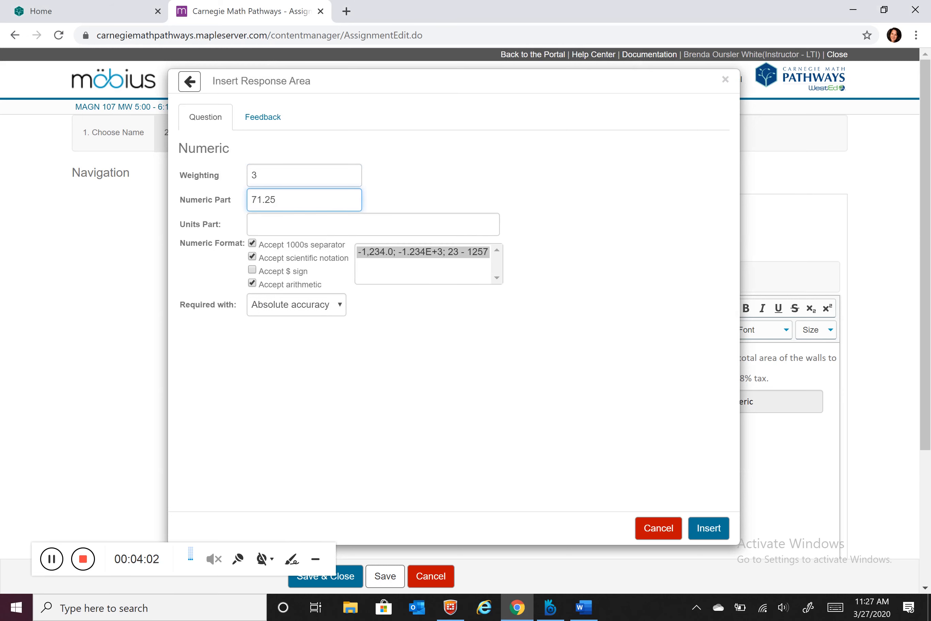
click(362, 344)
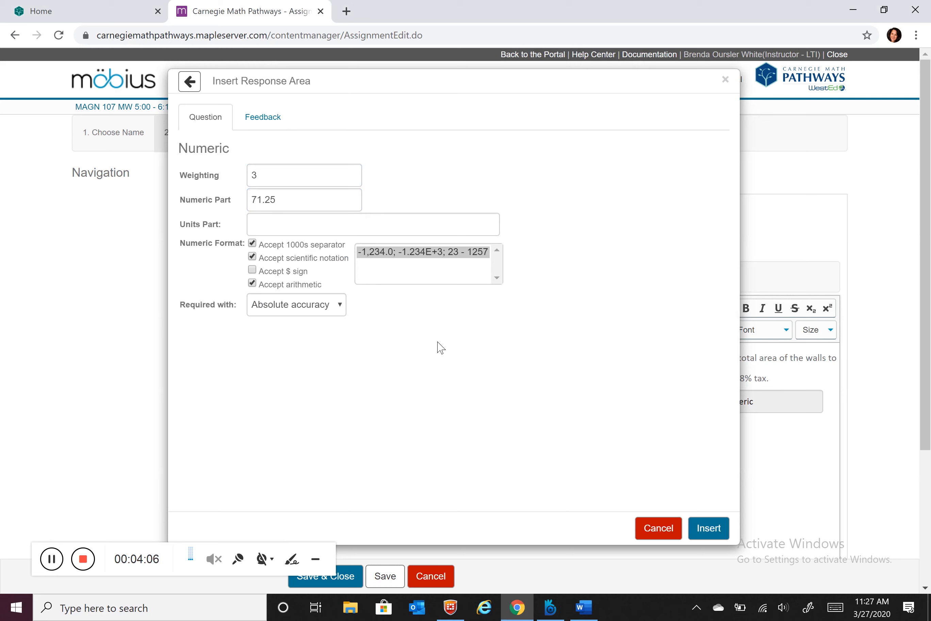
click(252, 271)
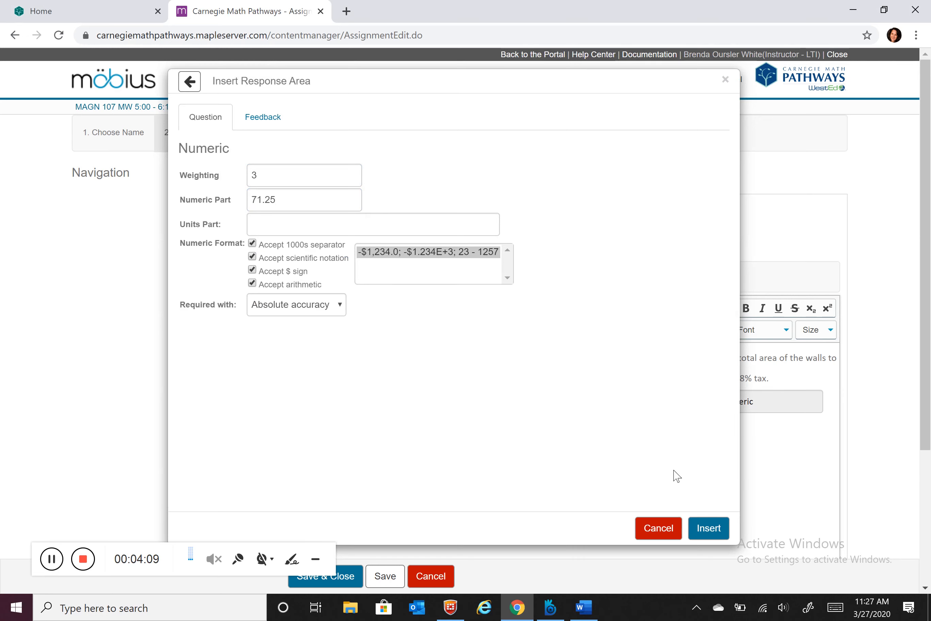
click(714, 535)
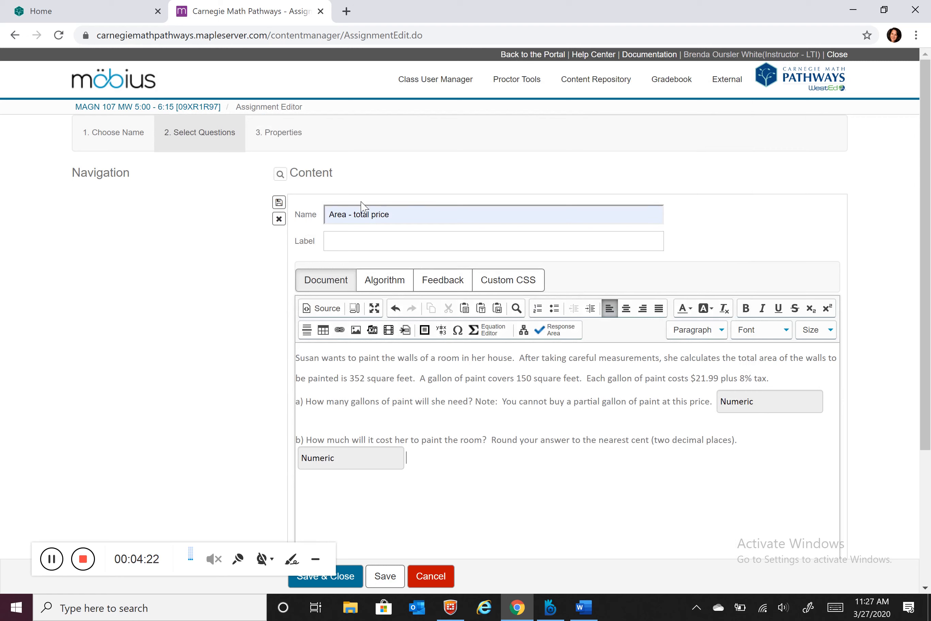
- Save the "Area - total price" question and set its points to 5
click(279, 203)
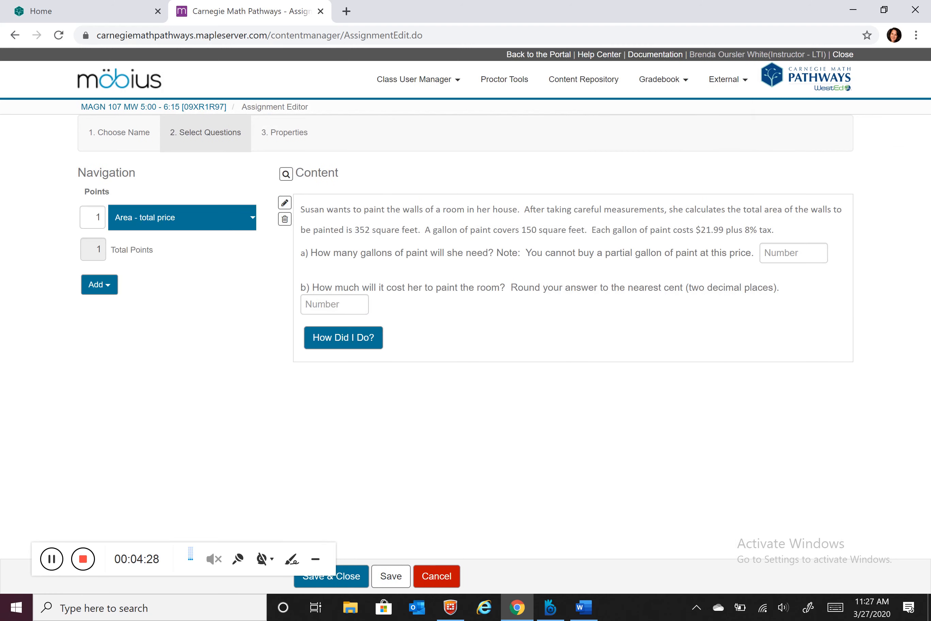
click(99, 217)
click(199, 306)
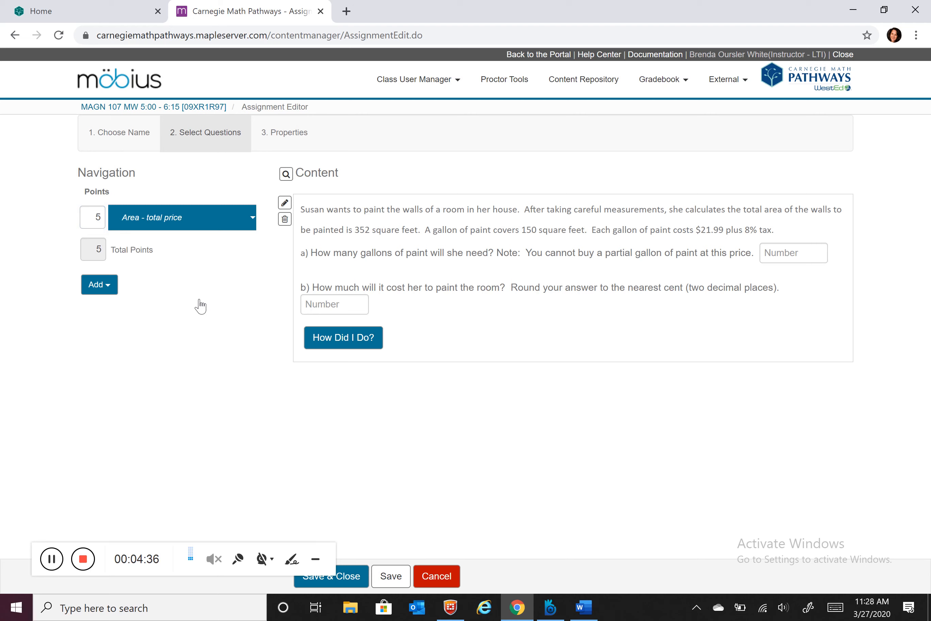
- Add a new question to the quiz and name it "Review of Dimensional Analysis 1"
click(107, 286)
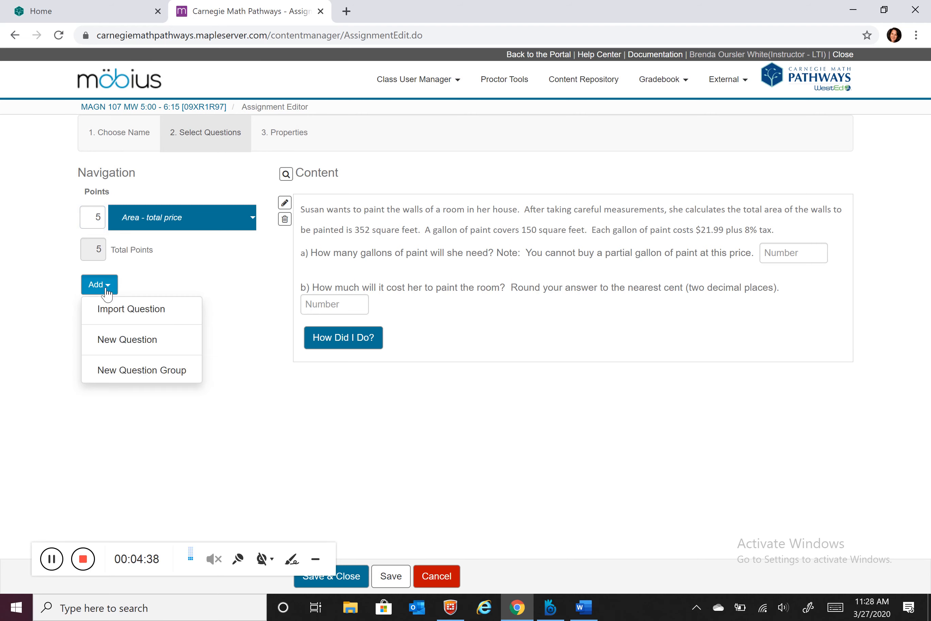
click(159, 342)
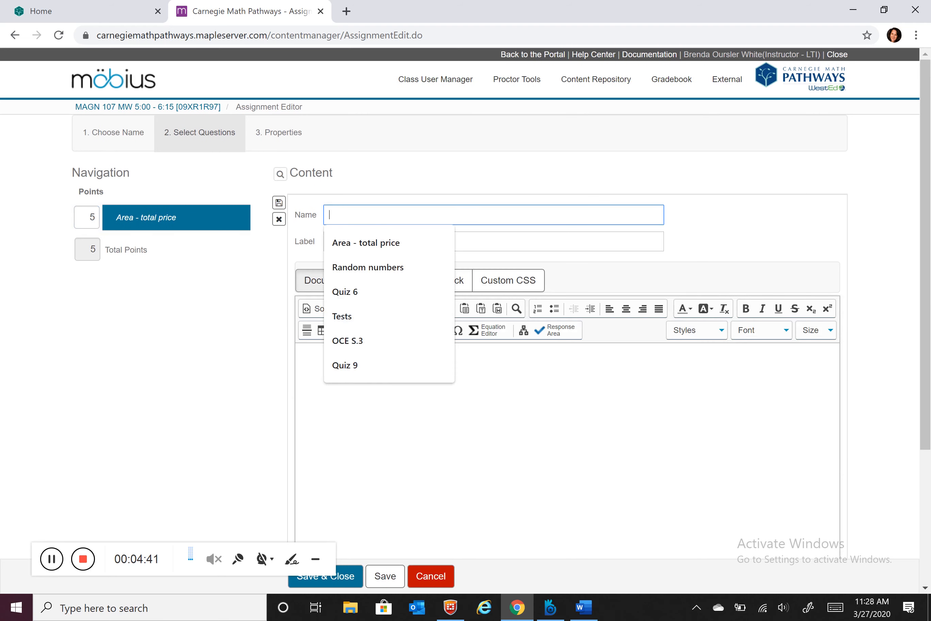
text(Relative change)
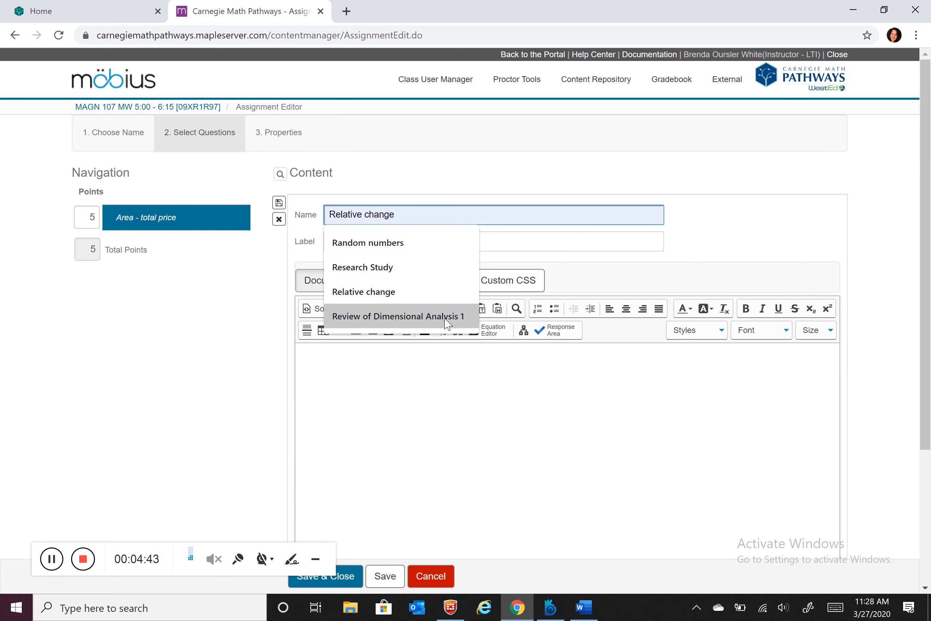
click(445, 320)
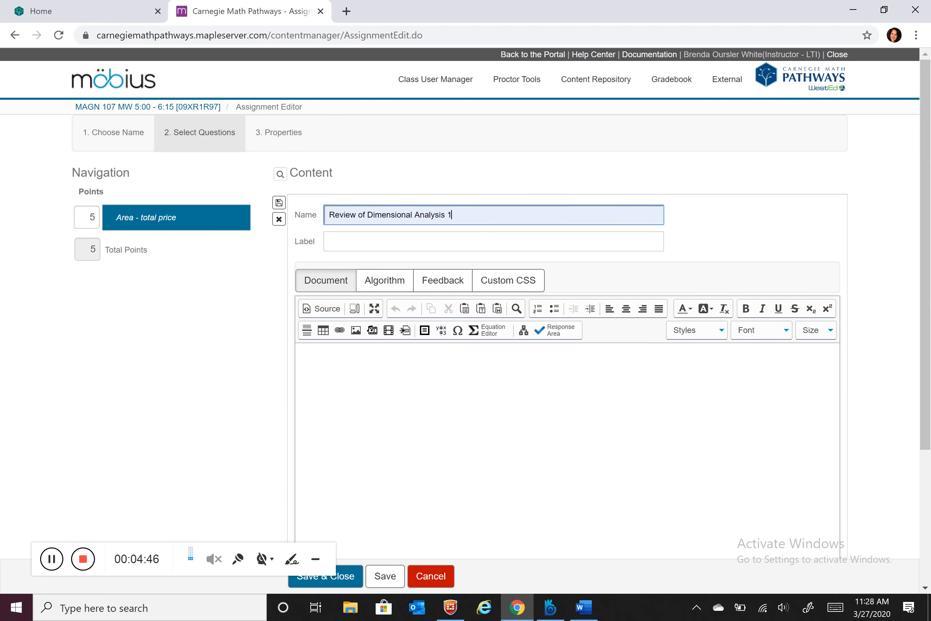
click(300, 353)
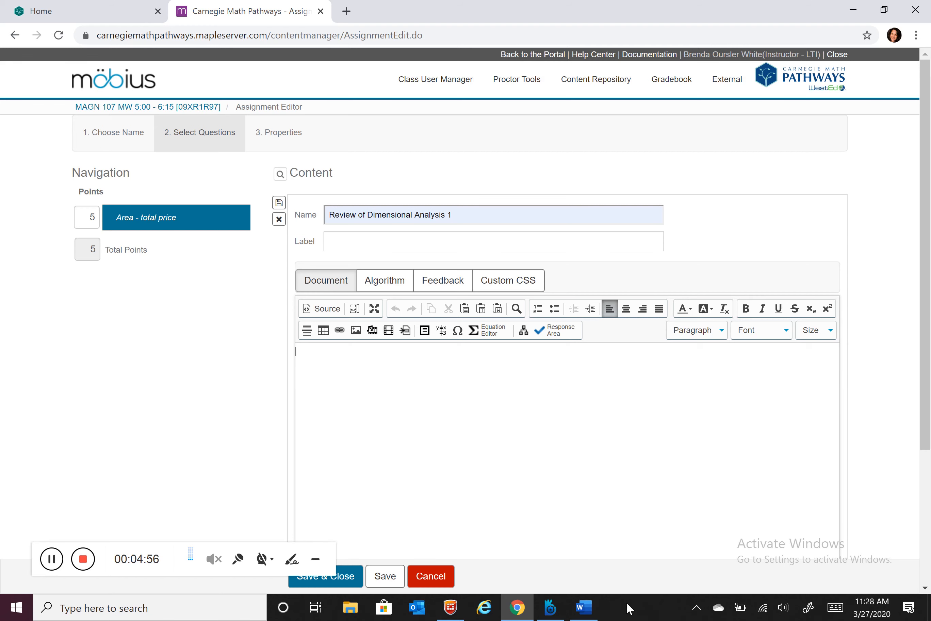
- Copy problem 2's text about the car's initial velocity, without its point value, from the Word document into the new question's text
click(586, 609)
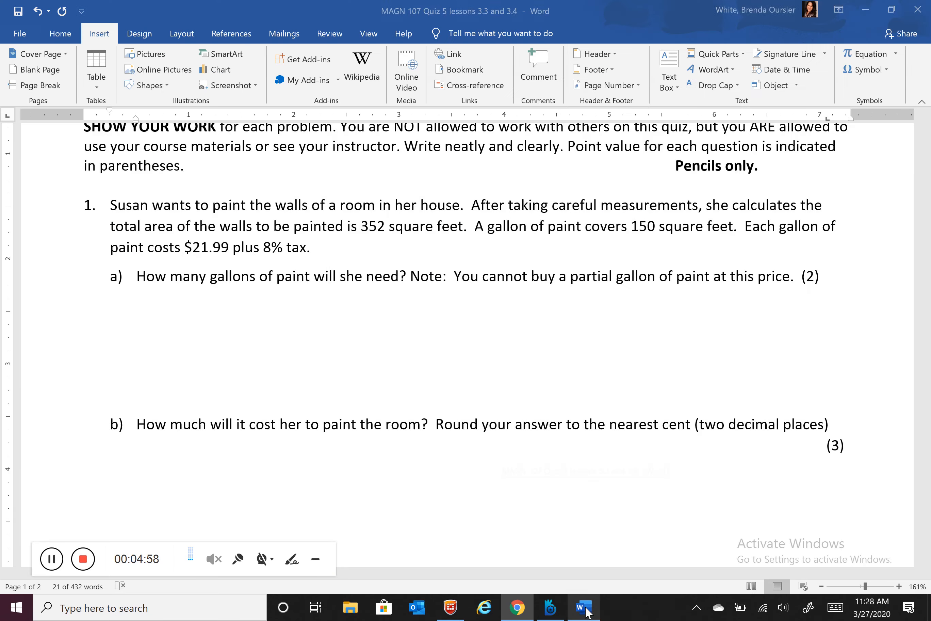
scroll(465, 340, down, 5)
scroll(465, 341, down, 2)
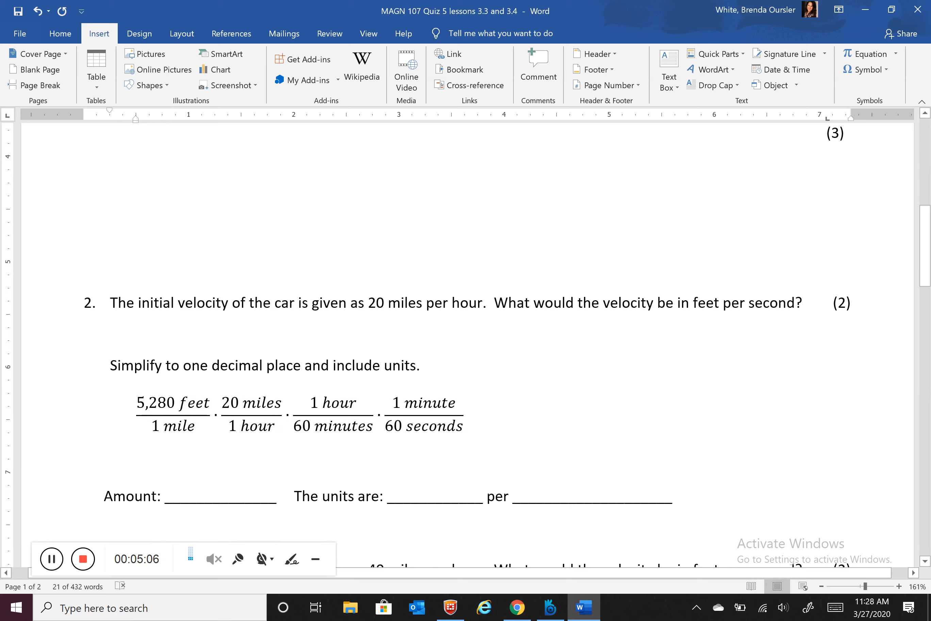
drag(110, 303, 807, 306)
key(ctrl+c)
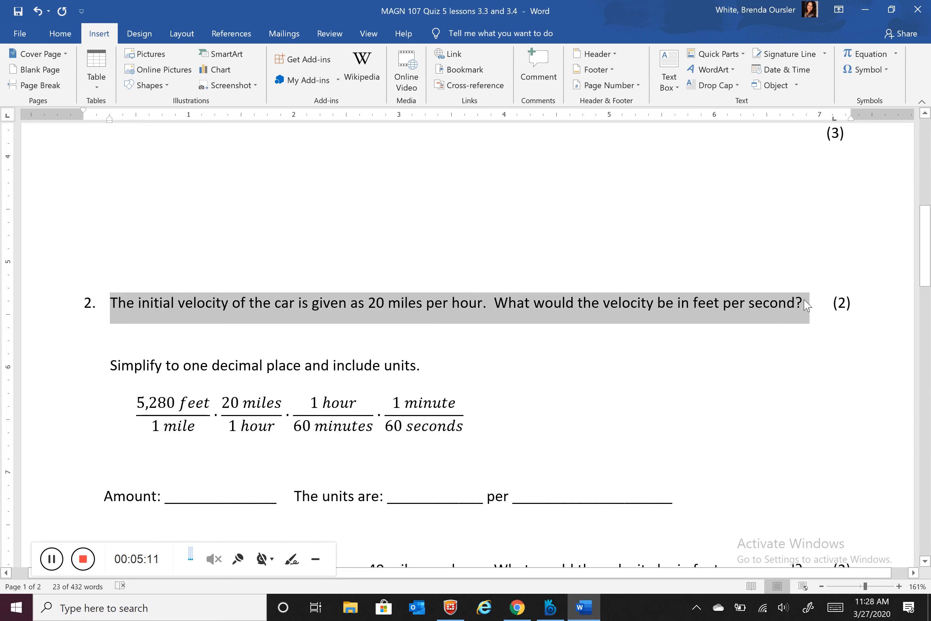
click(517, 611)
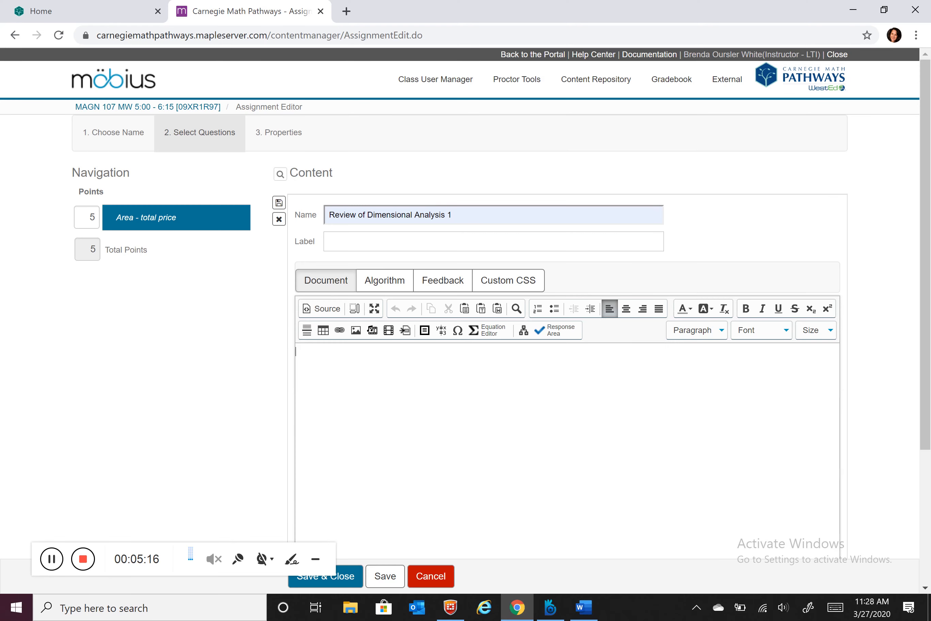
key(ctrl+v)
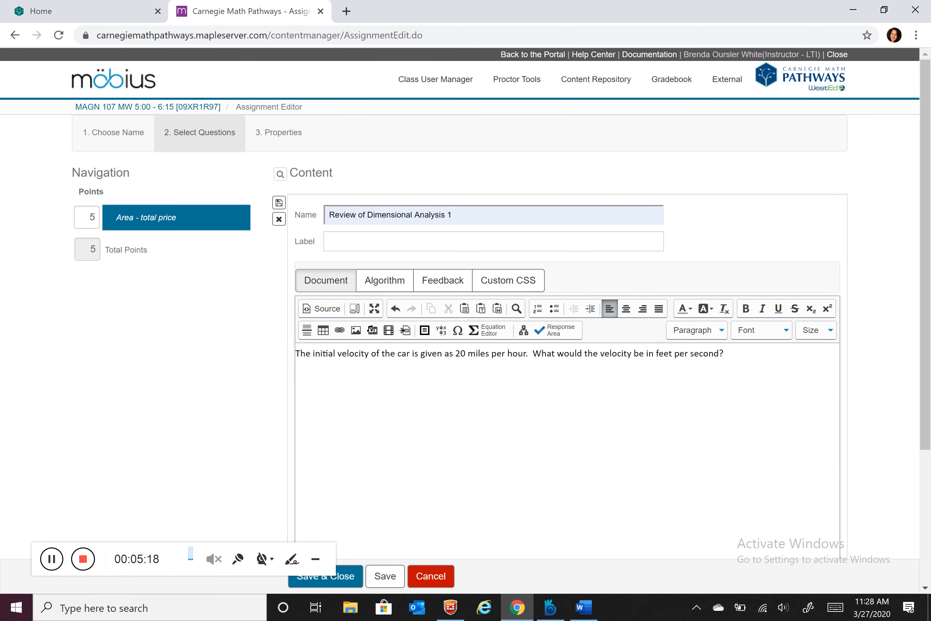
- Copy the sentence "Simplify to one decimal place and include units." from the Word document and paste it after the velocity question
click(584, 613)
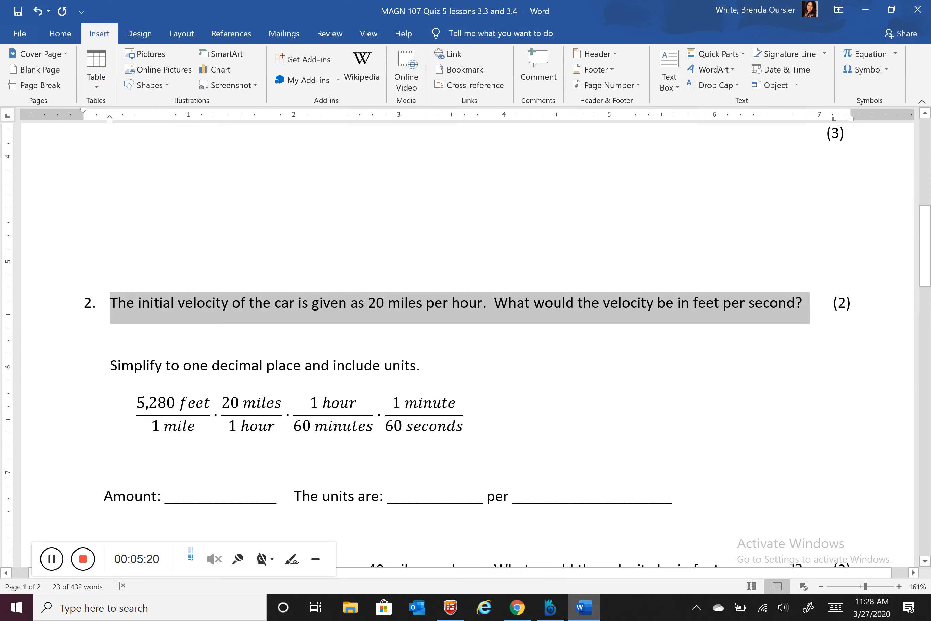
drag(111, 366, 422, 372)
key(ctrl+c)
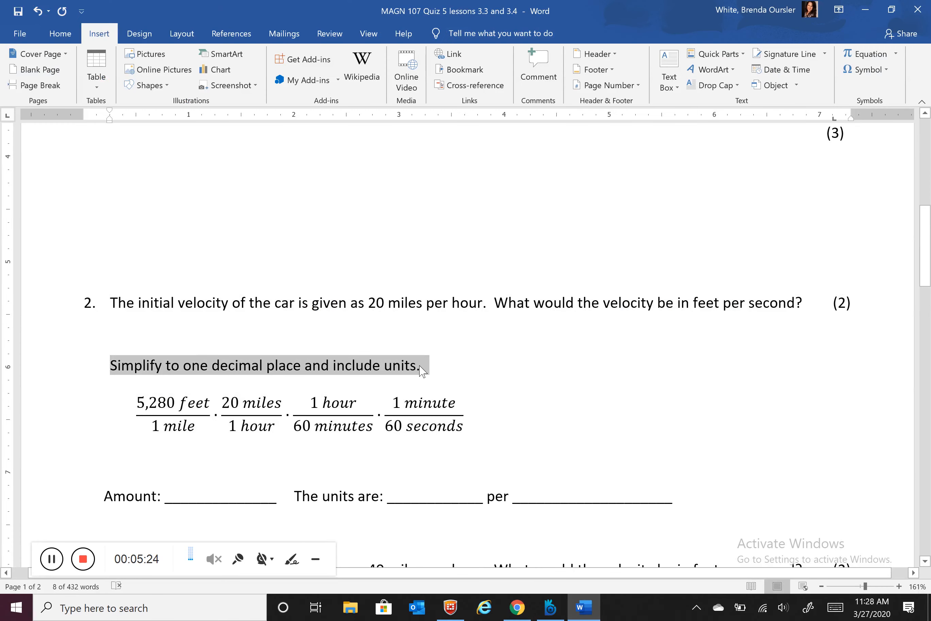
click(517, 607)
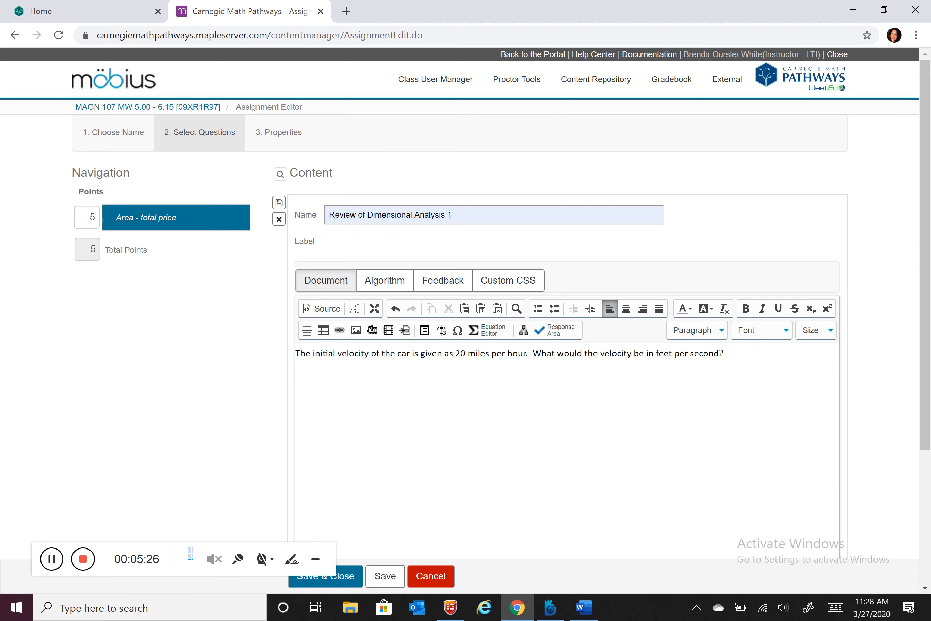
key(ctrl+v)
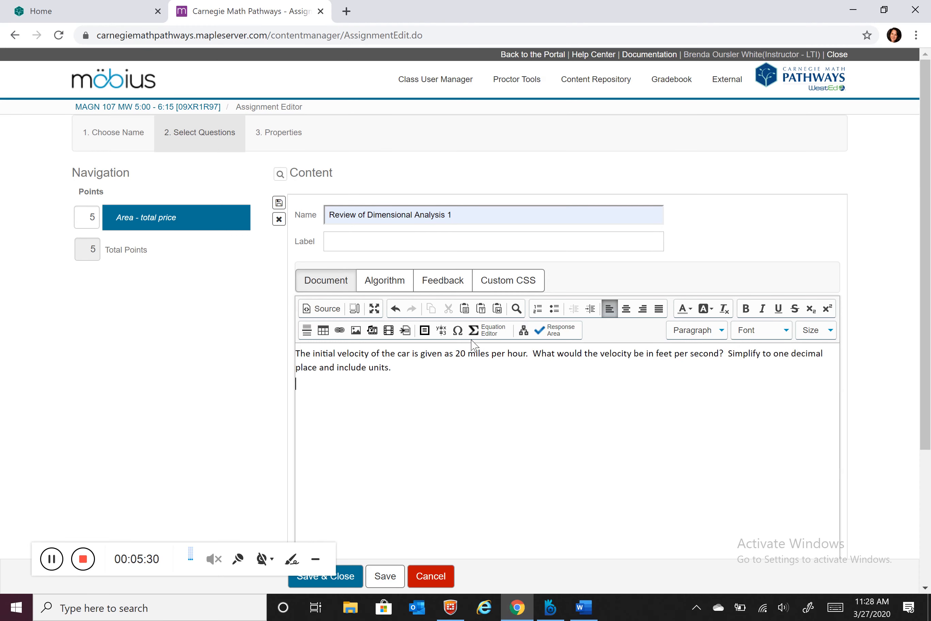
- Start an equation below the question text with a fraction template and enter "5280 feet" as its numerator
click(489, 335)
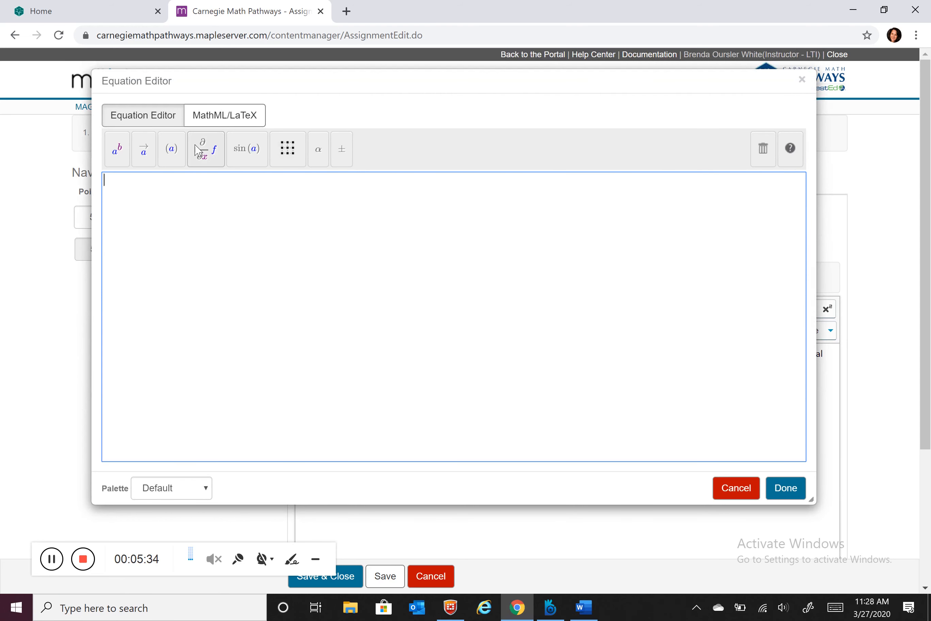
click(210, 155)
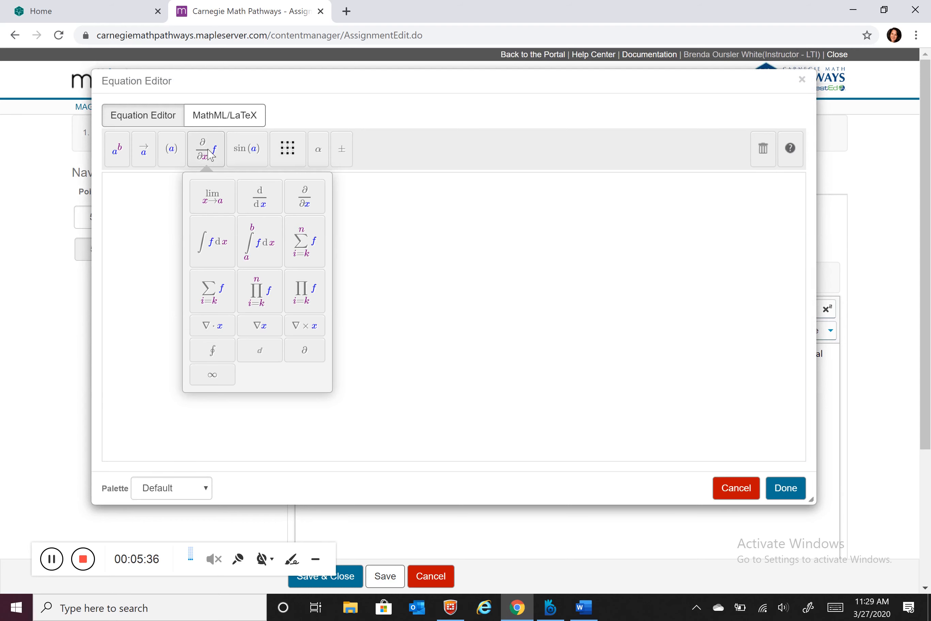
click(261, 196)
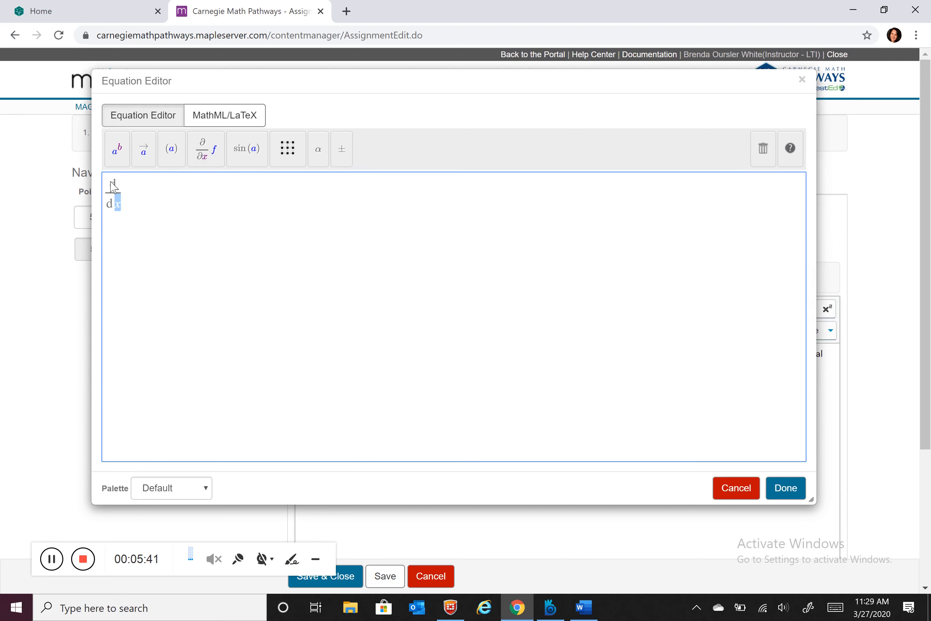
text(x)
click(118, 188)
key(BackSpace)
text(52)
text(50)
key(BackSpace)
key(BackSpace)
text(80 feet)
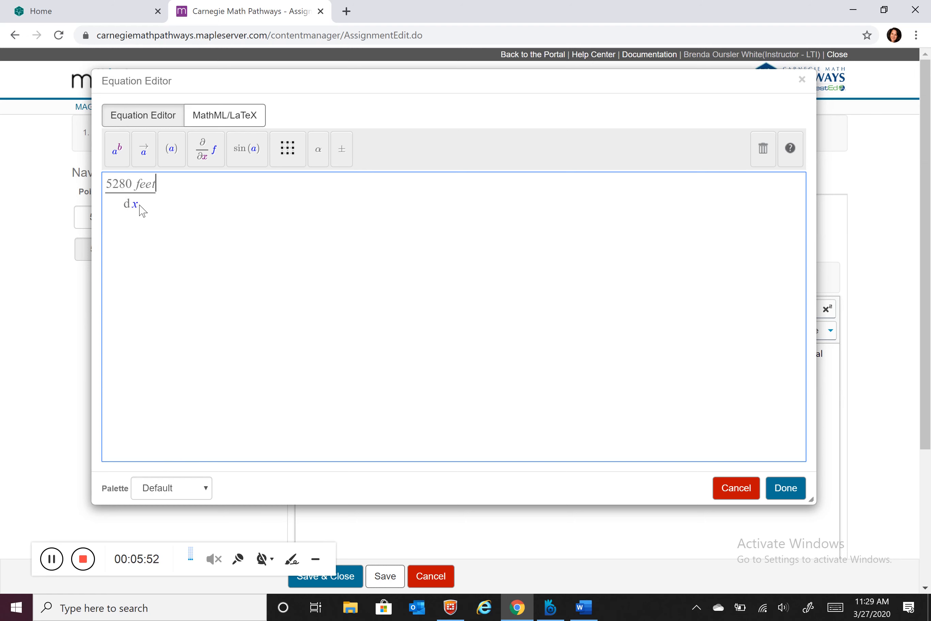
- Replace the fraction's denominator with "1 mile" and add a multiplication dot after the fraction
click(138, 205)
key(BackSpace)
key(BackSpace)
text(1 mile)
key(Up)
- Complete the product with the fractions 20 miles/1 hour, 1 hour/60 minutes and 1 minute/60 seconds, and insert the equation into the question
click(205, 152)
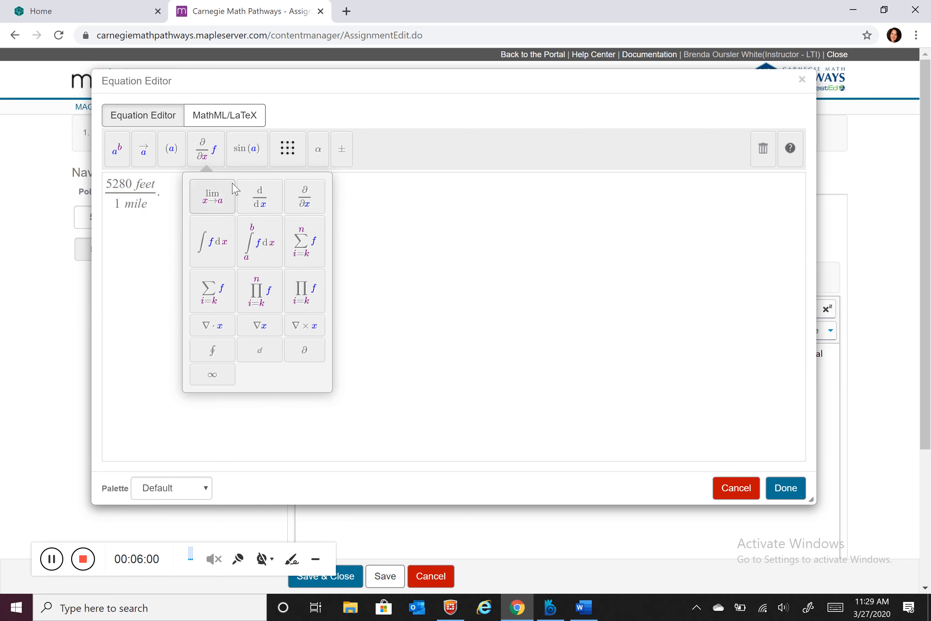
click(256, 200)
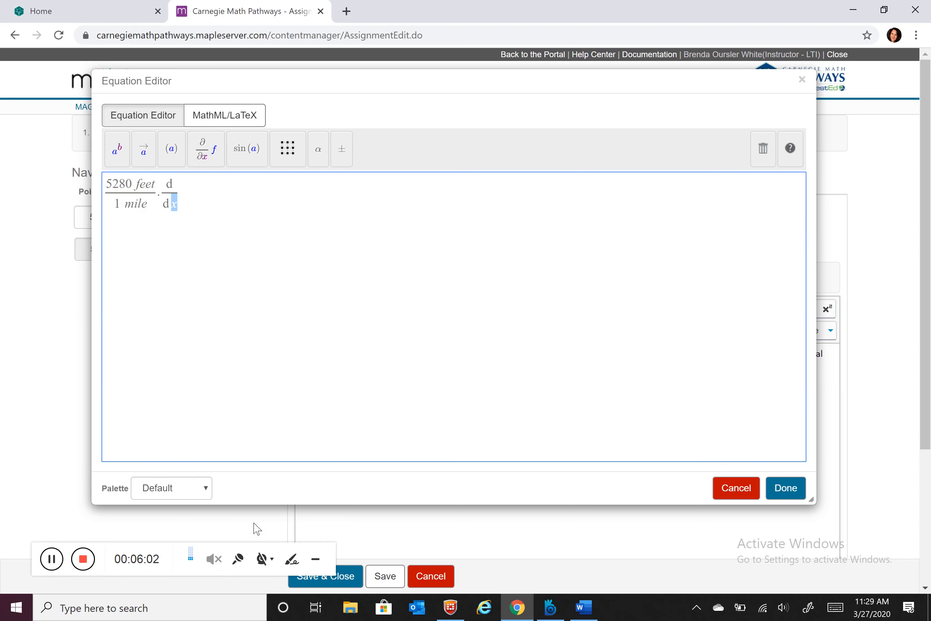
click(51, 559)
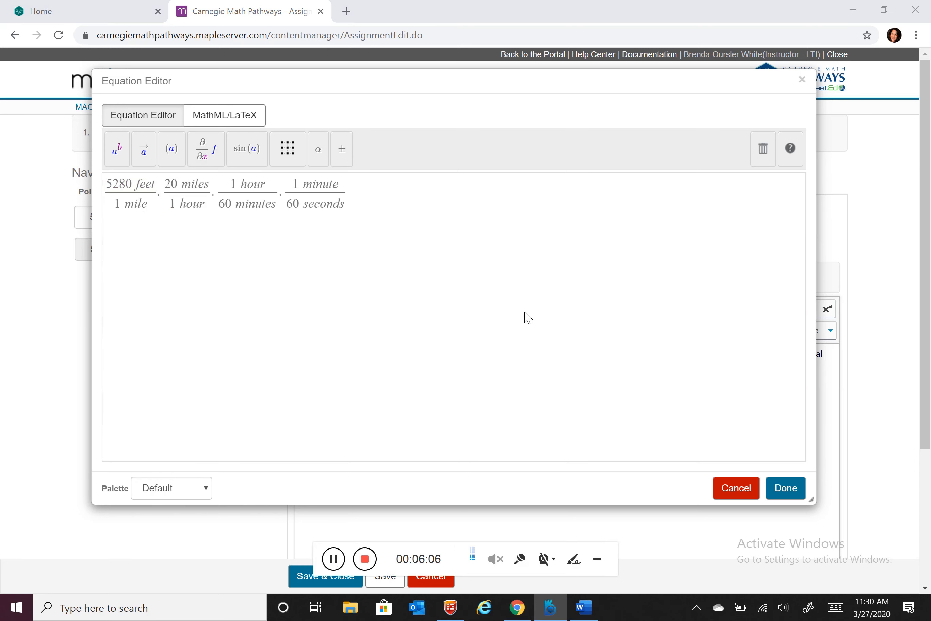
click(794, 494)
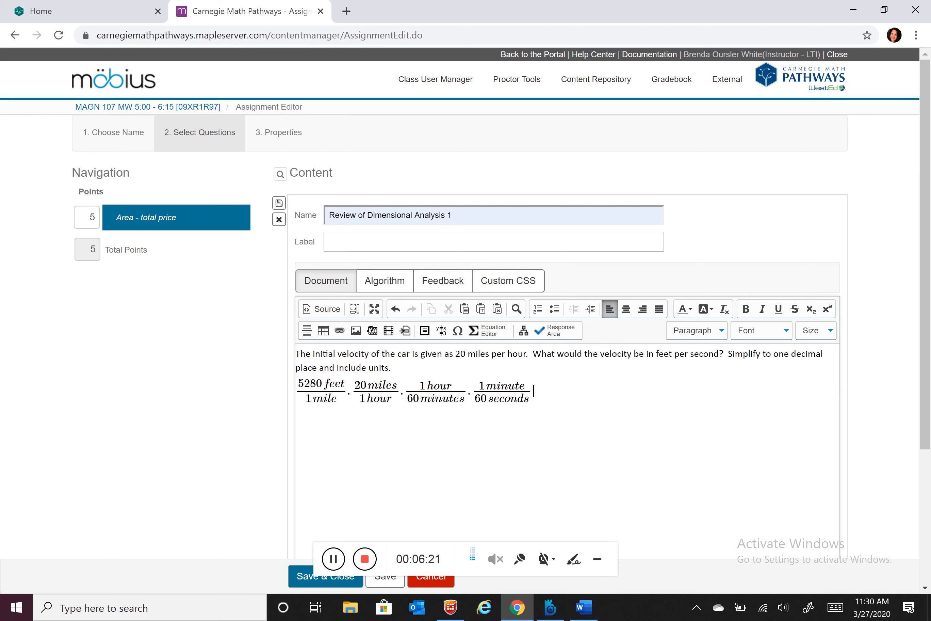
- Add the label "Amount:" on a new line below the equation
key(Return)
text(Amount:)
text(29.3)
key(BackSpace)
key(BackSpace)
key(BackSpace)
key(BackSpace)
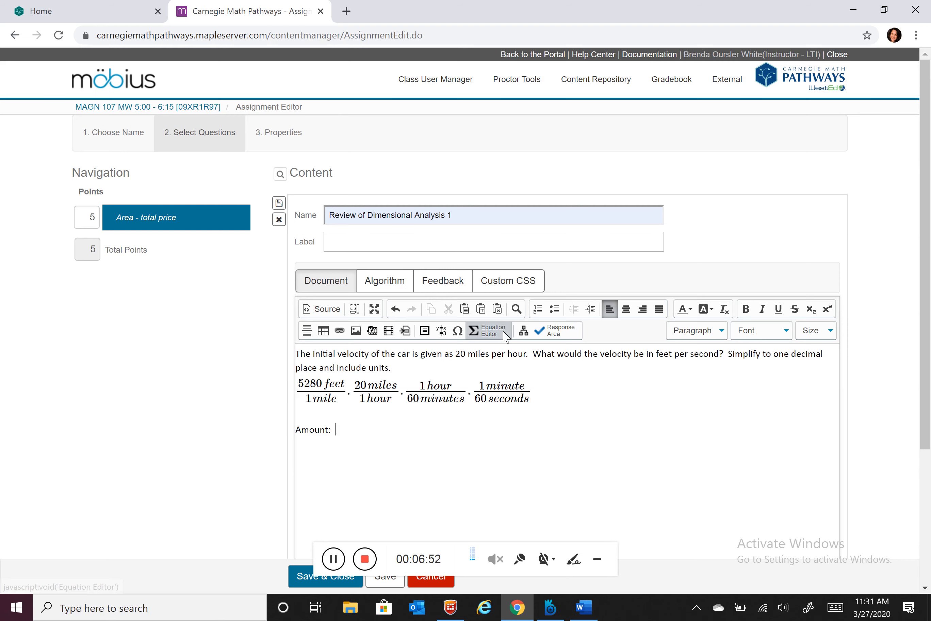
- Insert a Numeric response area after "Amount:" with numeric part 29.3 and units "feet per second"
click(557, 331)
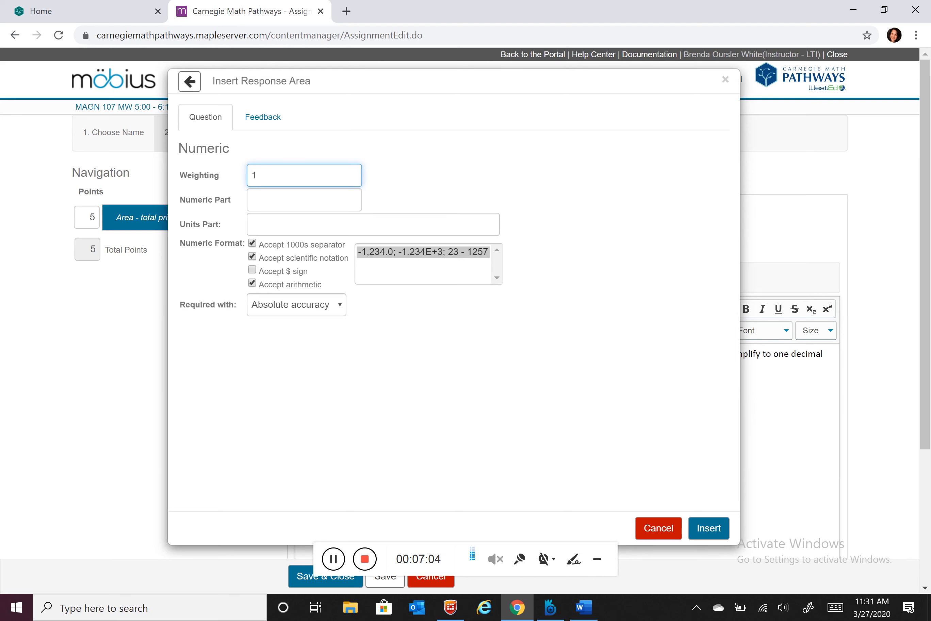
click(305, 200)
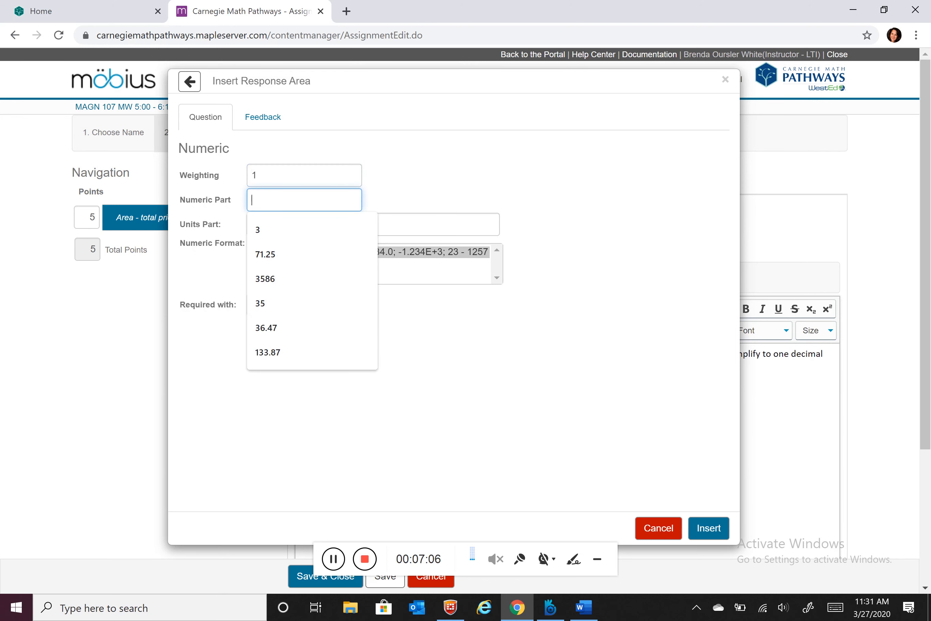
text(29.3)
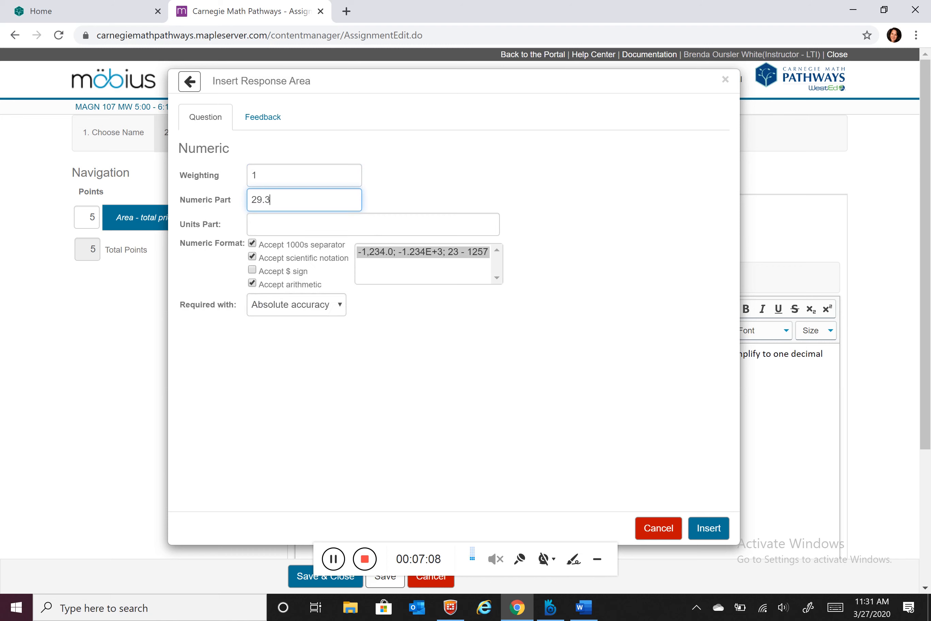
click(321, 224)
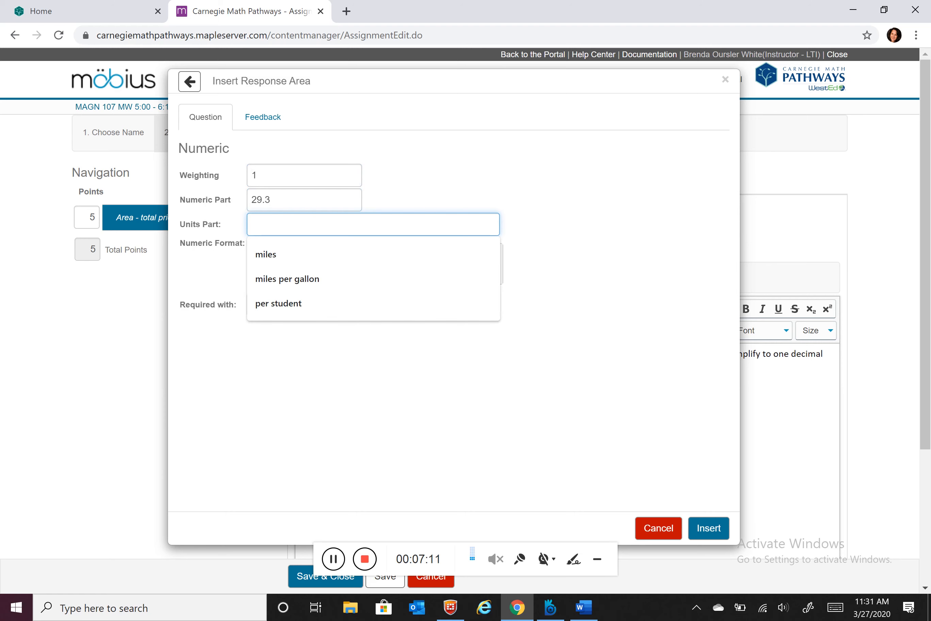
text(feet )
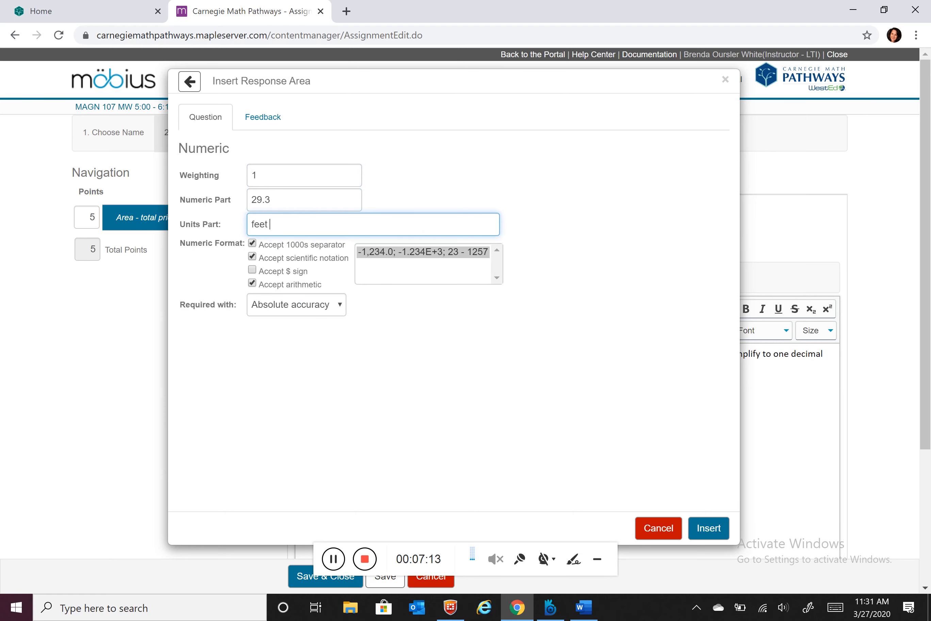
text(per second)
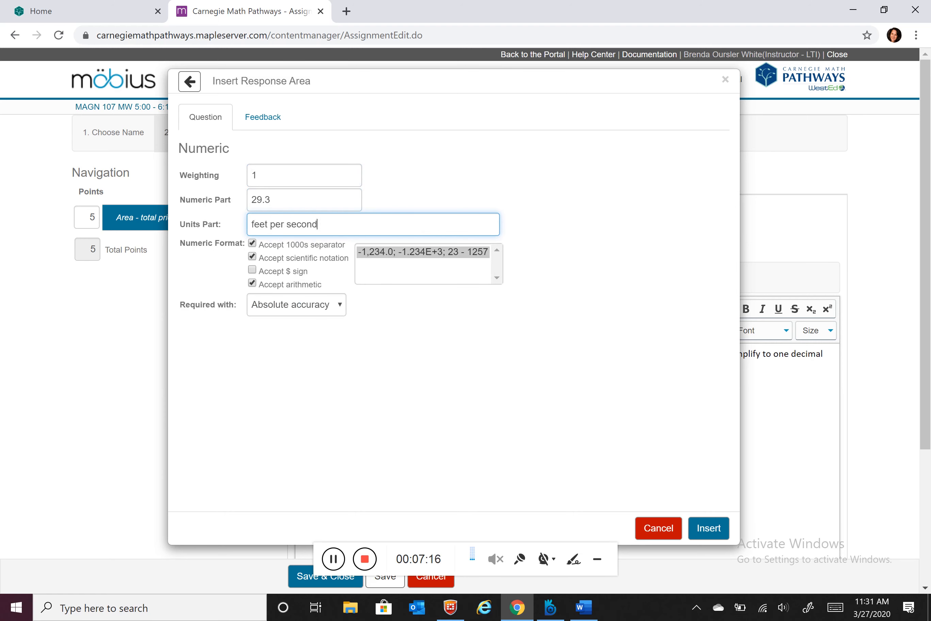
click(720, 530)
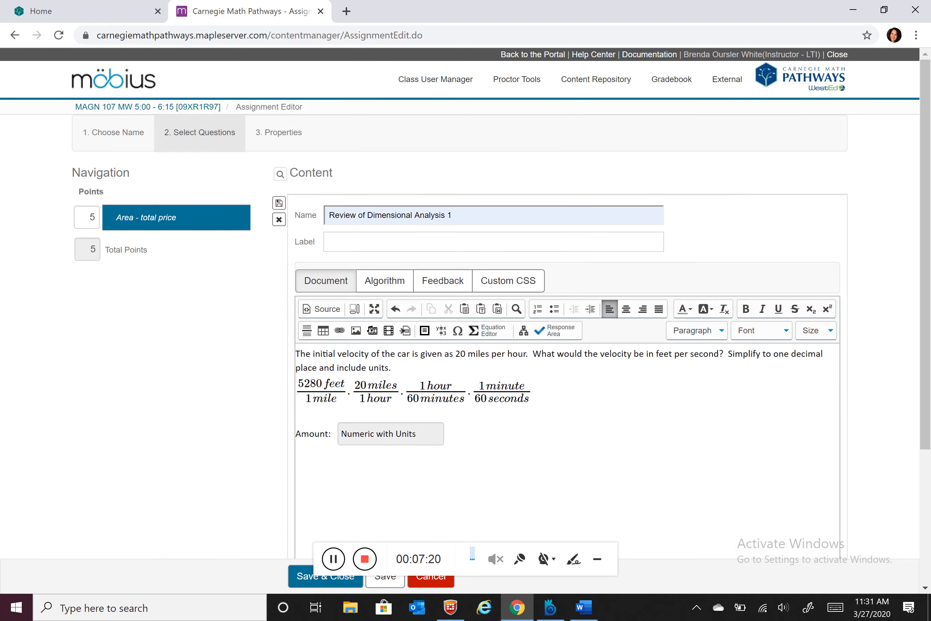
- Set the Amount response area's weighting to 2, and save the question with its points set to 2
double_click(402, 438)
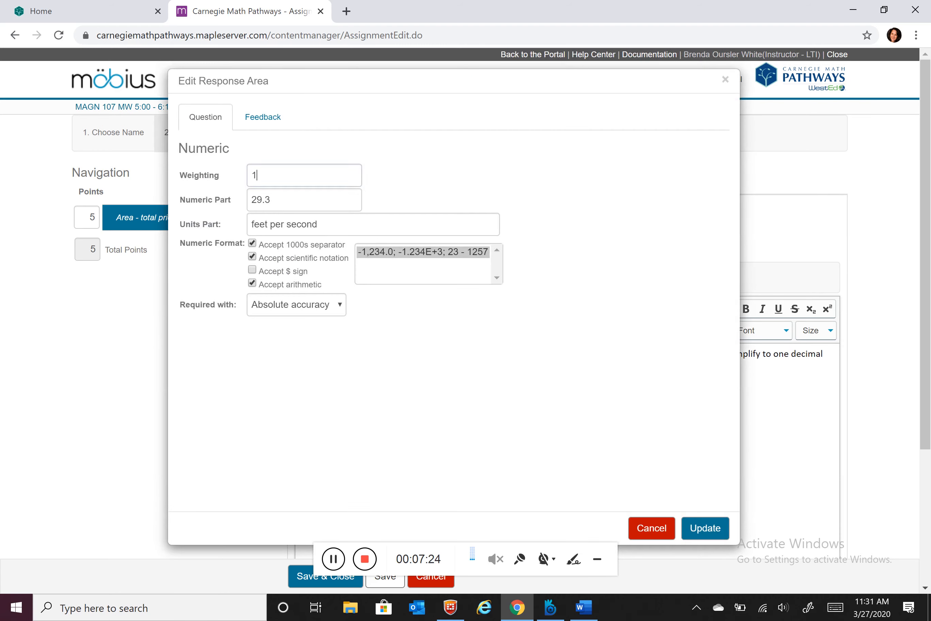
click(257, 176)
key(BackSpace)
text(2)
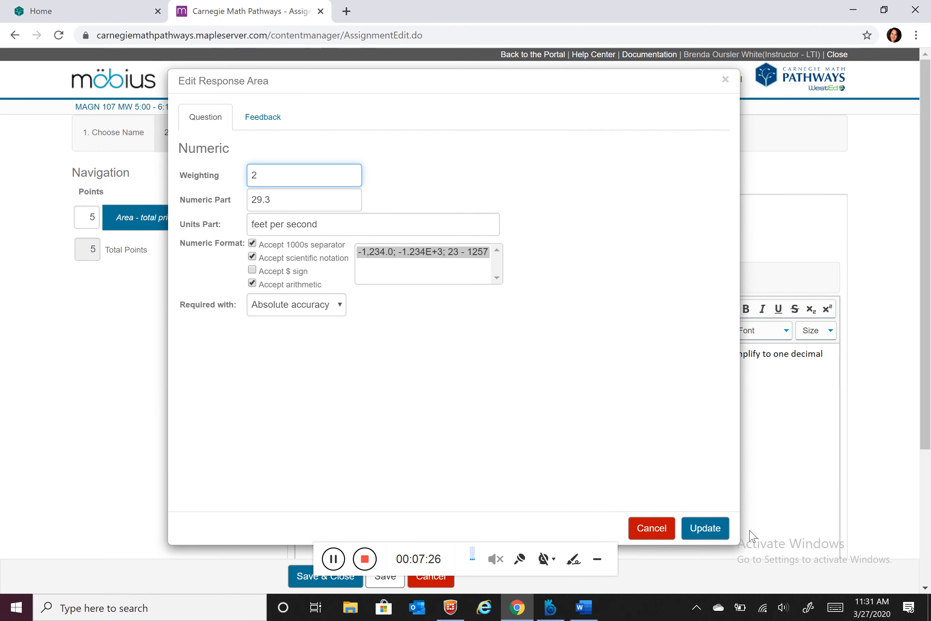
click(706, 528)
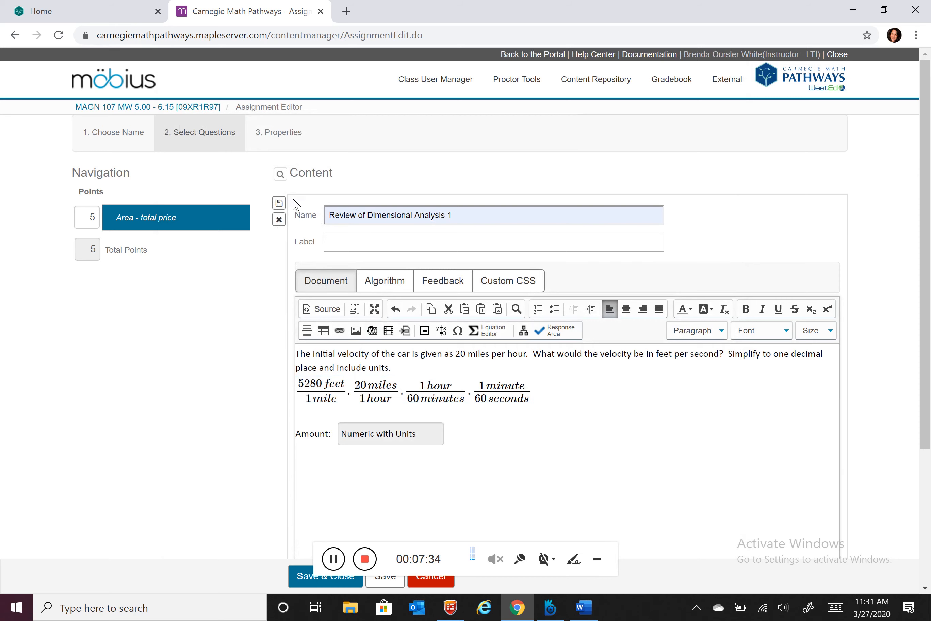
click(282, 207)
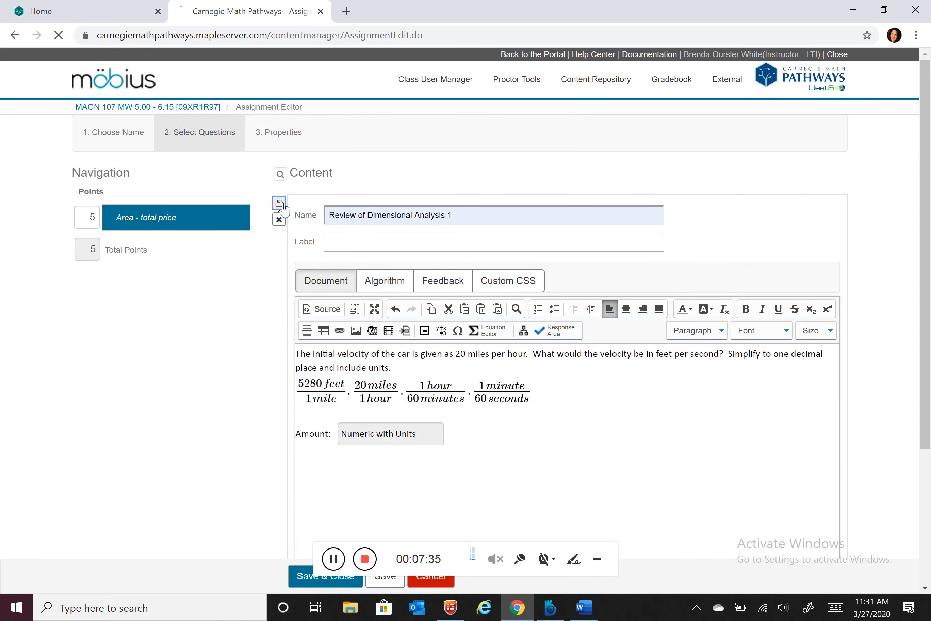
click(99, 243)
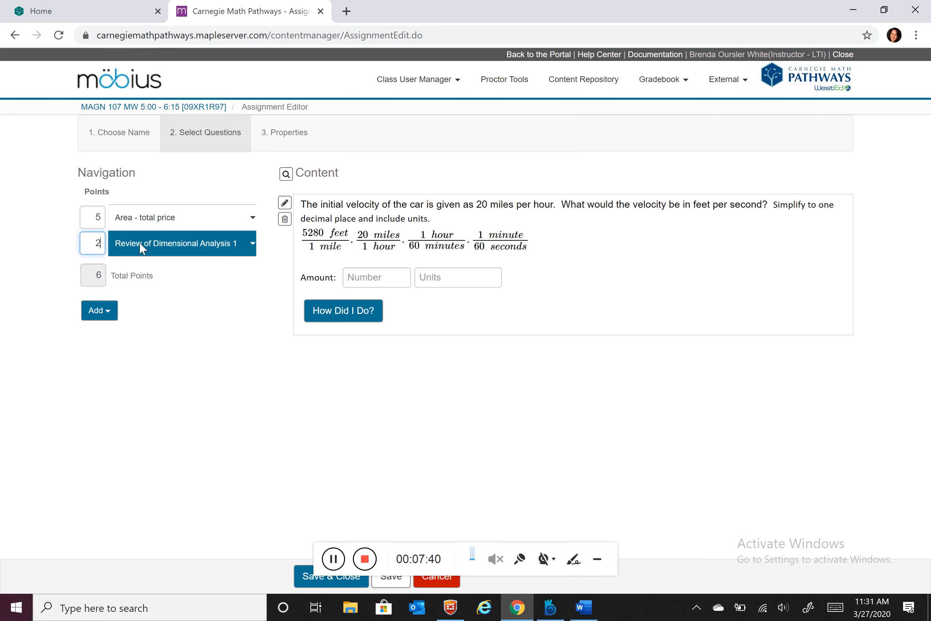
- Add a new question to the assignment and name it "Review of Dimensional Analysis 1"
click(109, 312)
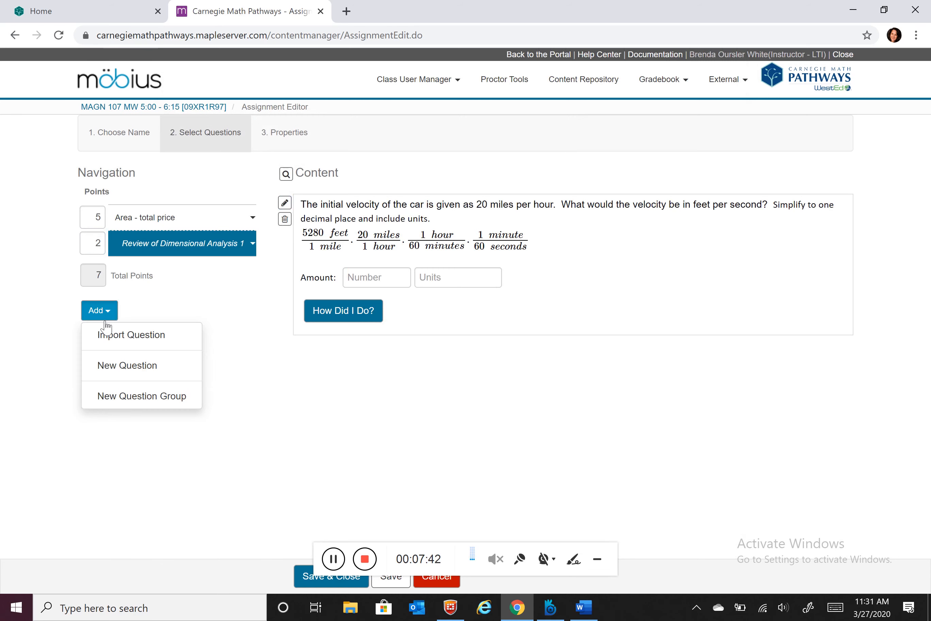
click(162, 364)
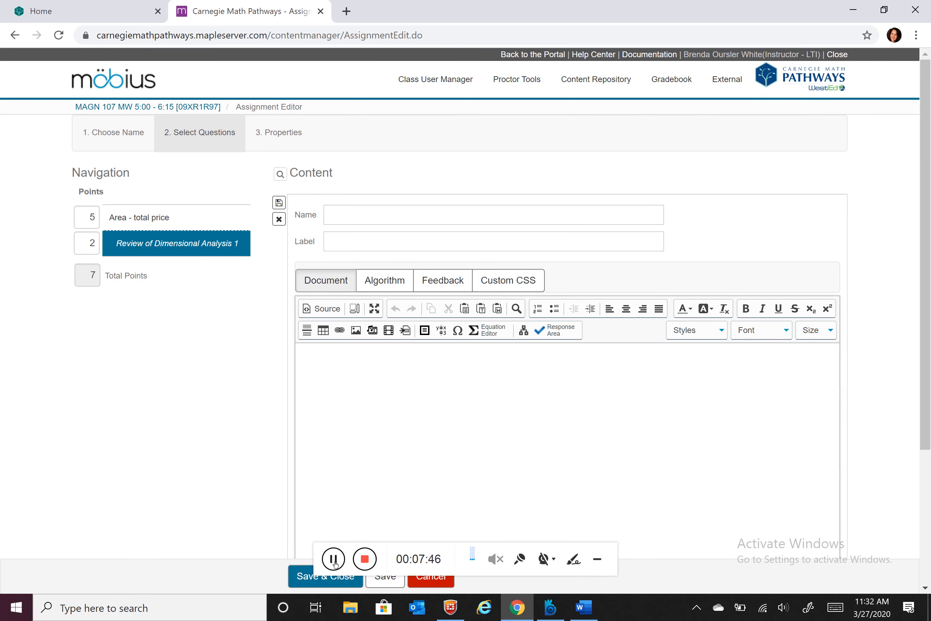
click(329, 215)
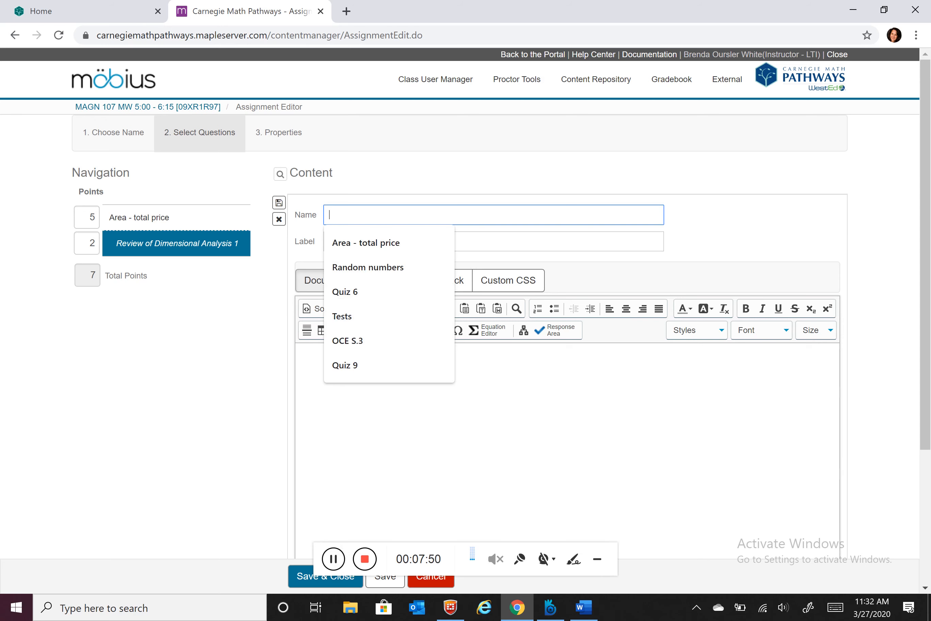
text(Review of Dimensional Analysis 1)
click(375, 266)
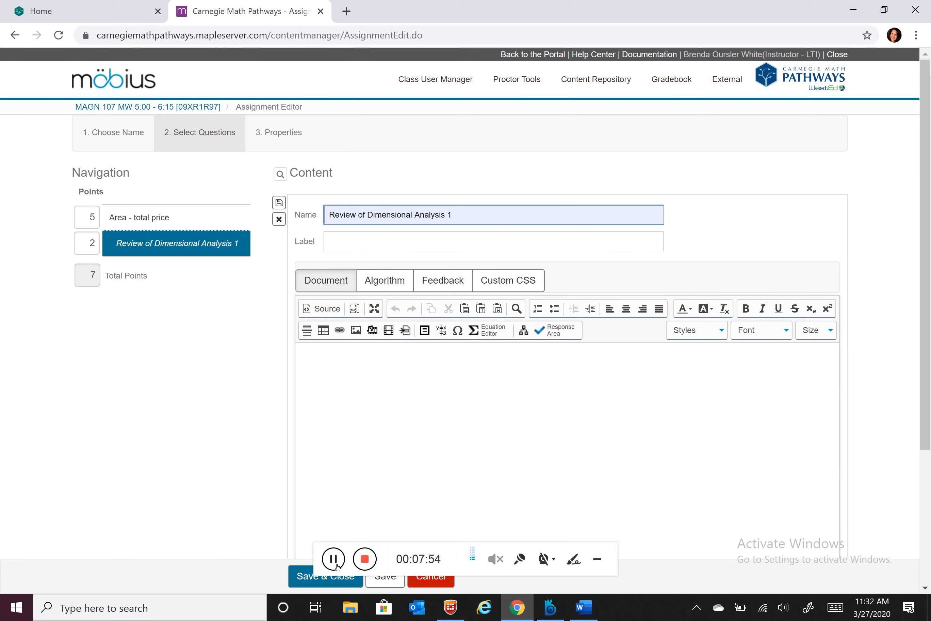
- Copy the 40 miles per hour velocity question from the Word document into the new question's text in Möbius
key(alt+Tab)
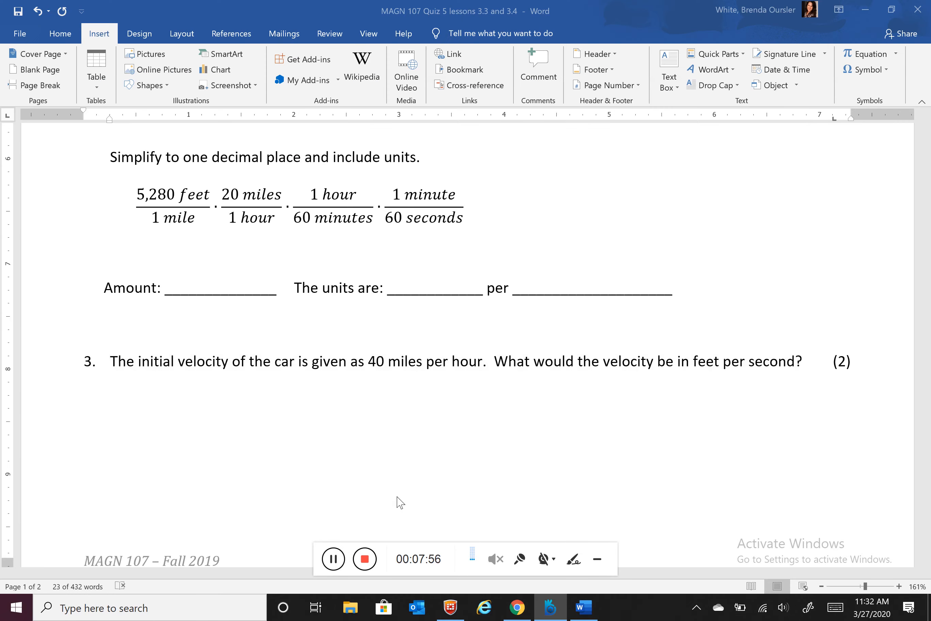
click(518, 608)
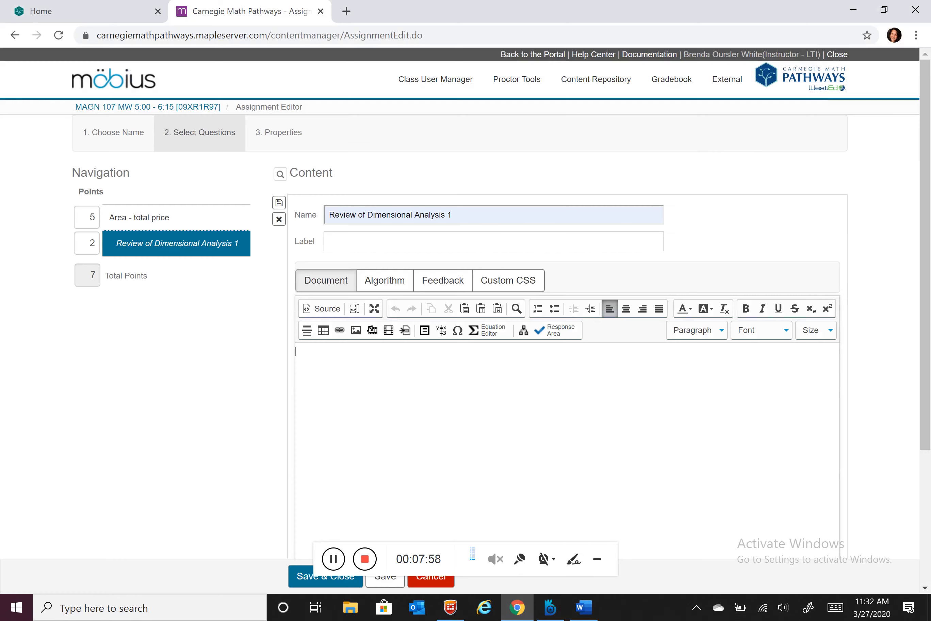
text(The initial velocity of the car is given as 40 miles per hour.  What would the velocity be in feet per second?)
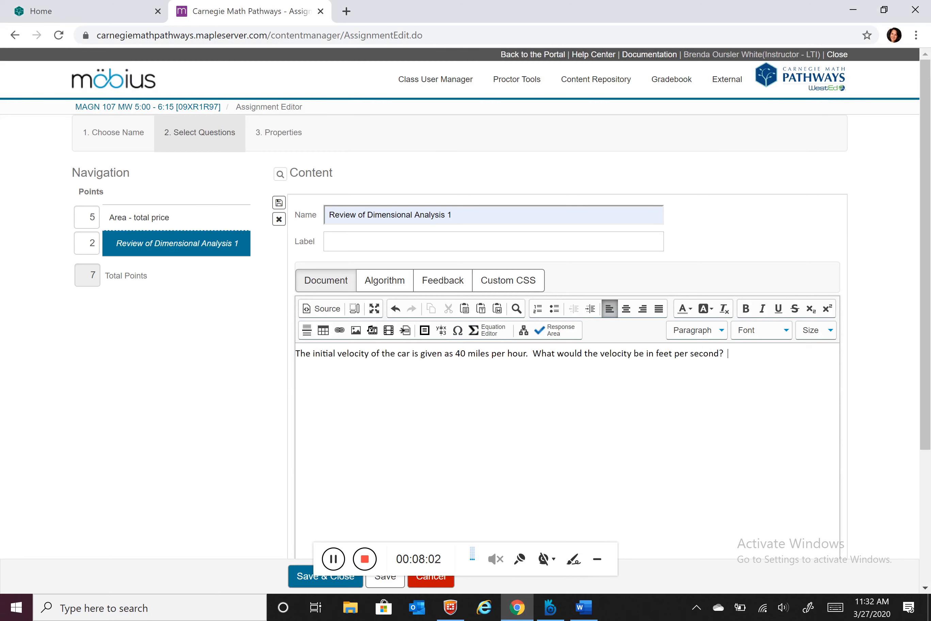
- Insert a Numeric response area with weighting 2, numeric part 58.6 and units "feet per second" after the question
click(557, 330)
click(593, 281)
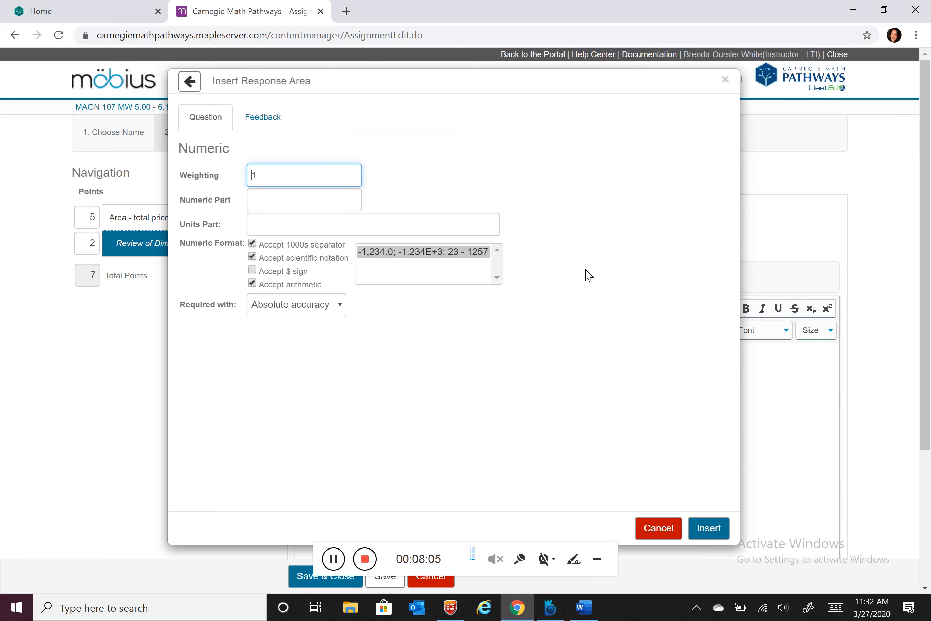
key(Tab)
click(272, 175)
click(304, 200)
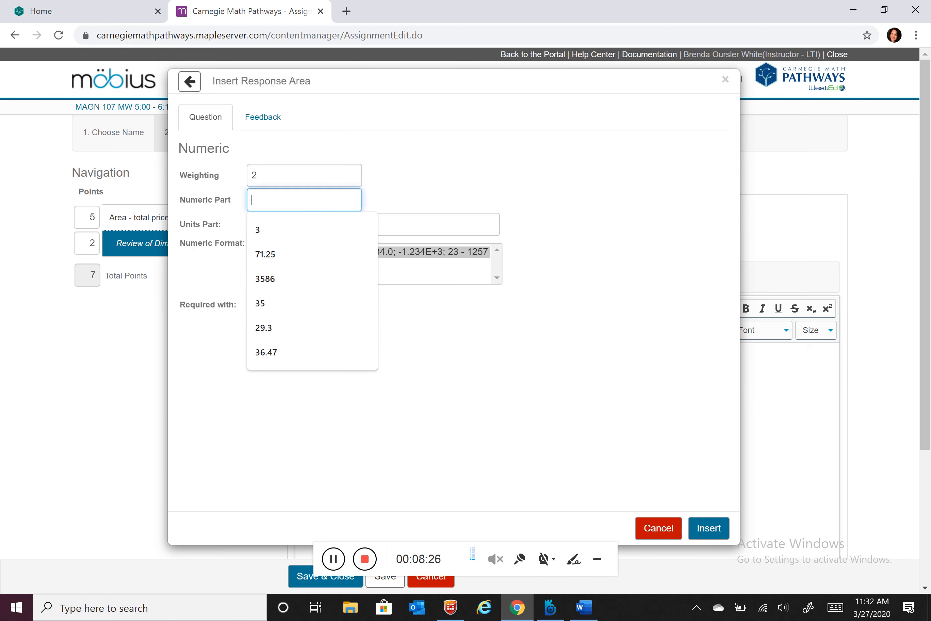
text(58.6)
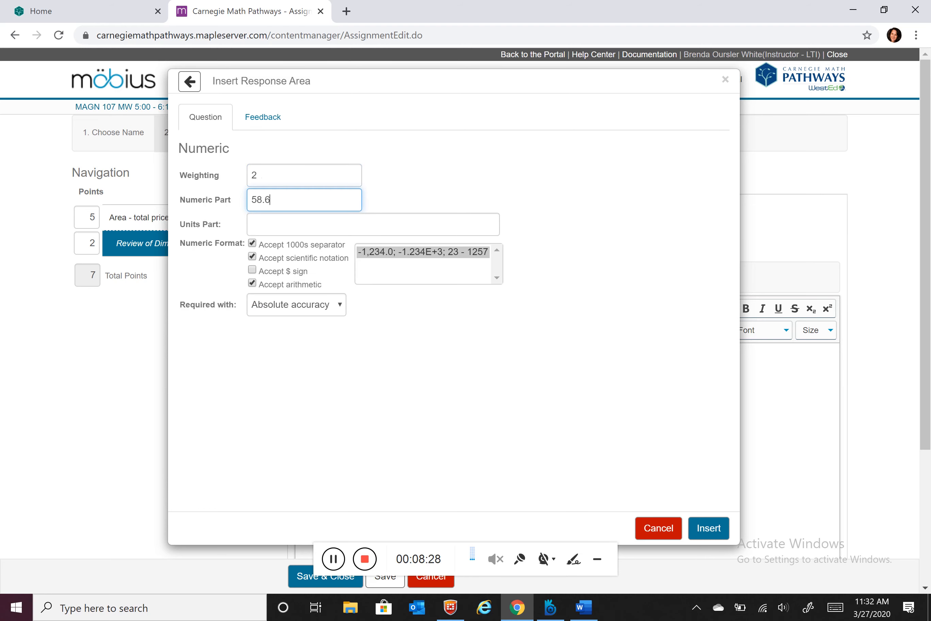
key(Tab)
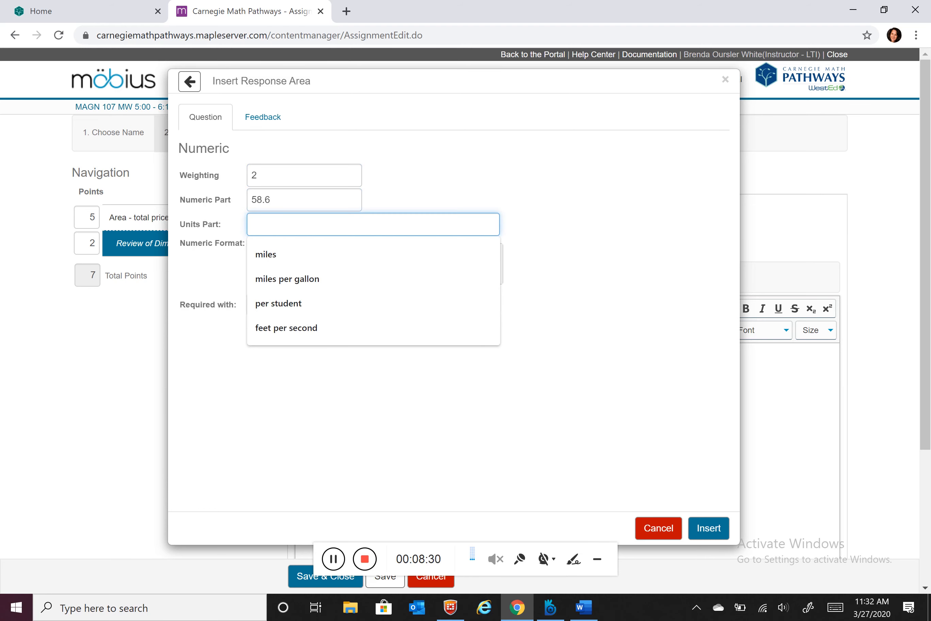
click(316, 336)
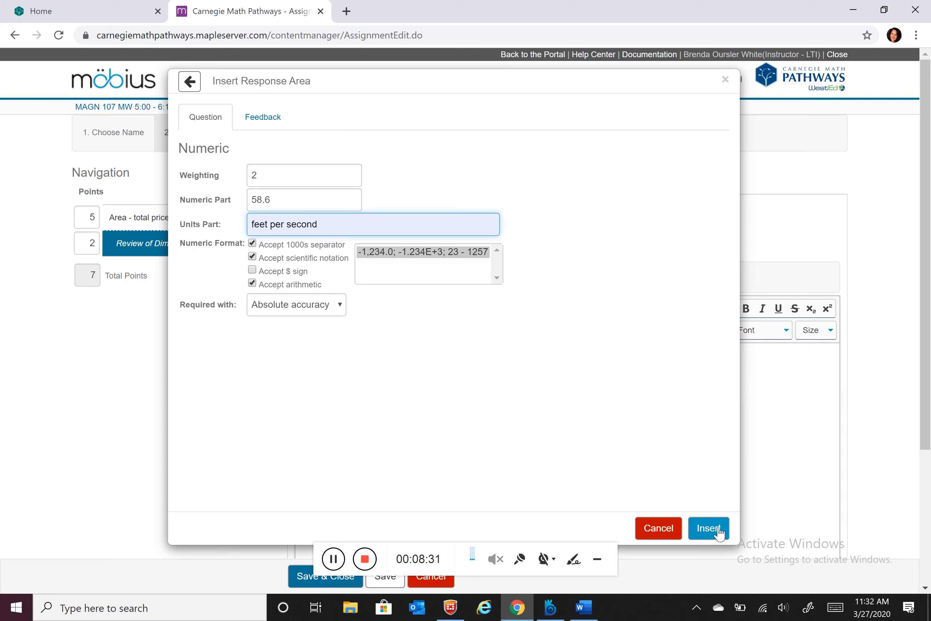
click(708, 528)
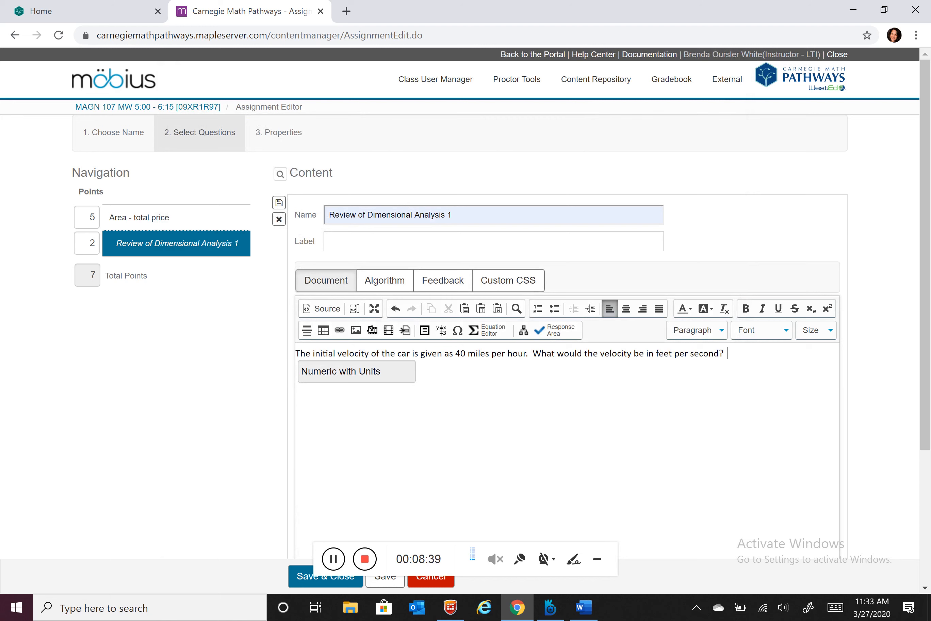
- Add the sentence "Round to the nearest tenth and include units." between the question and its response area
text(Round to the nearest tent)
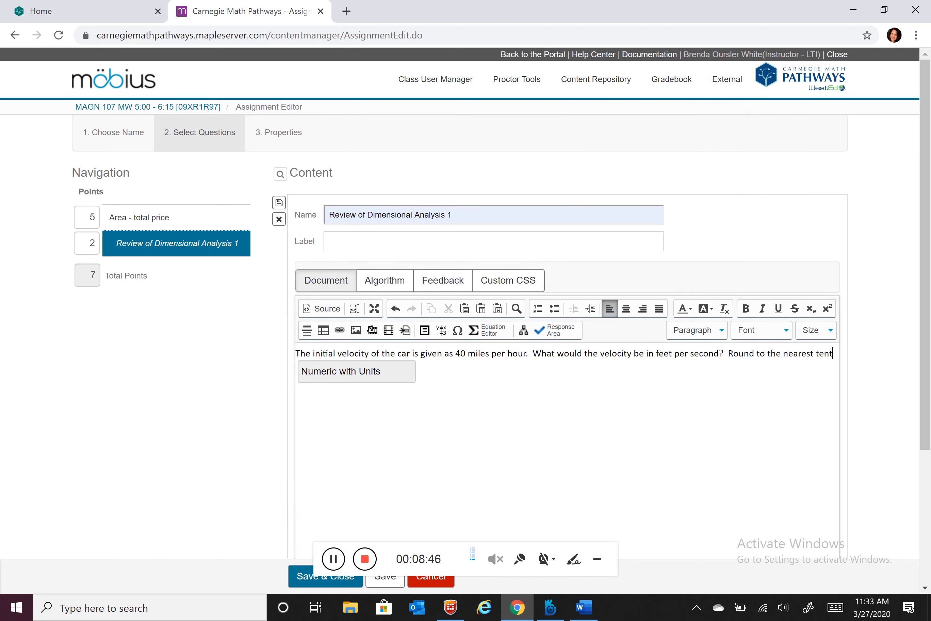
text(h and incl)
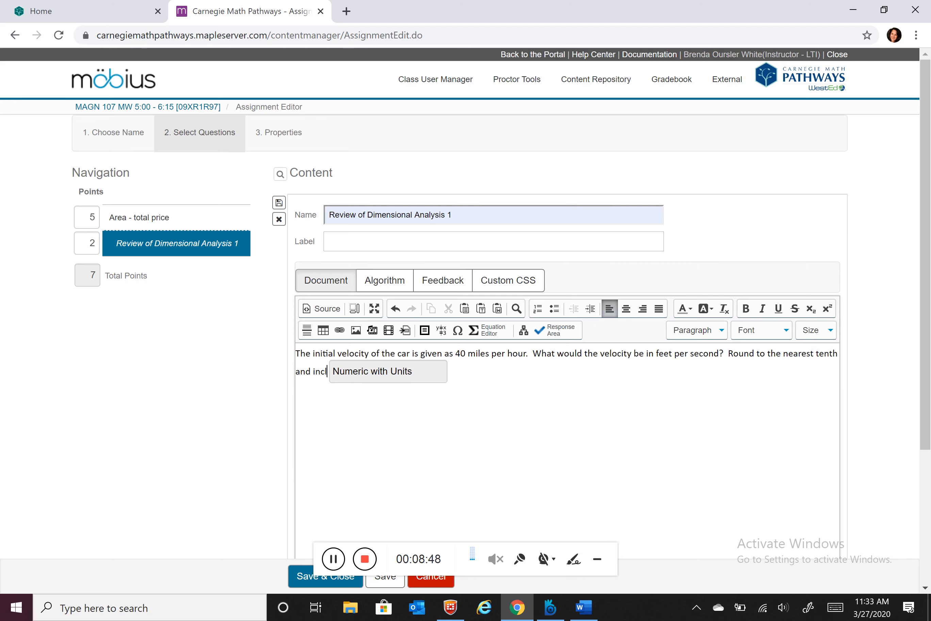
text(ude units.)
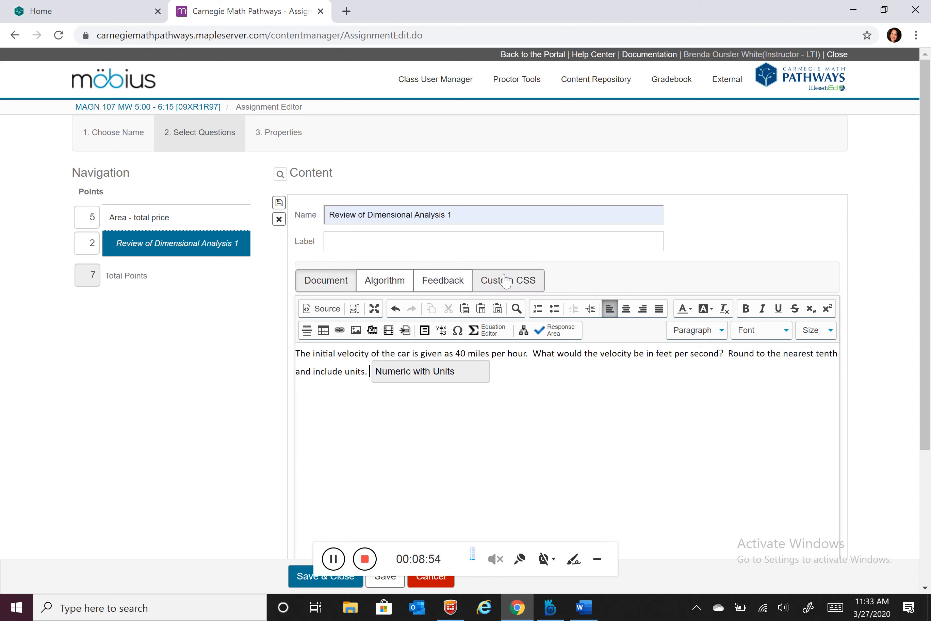
- Rename the question "Review of Dimensional Analysis 2" and save it
click(486, 215)
key(BackSpace)
text(2)
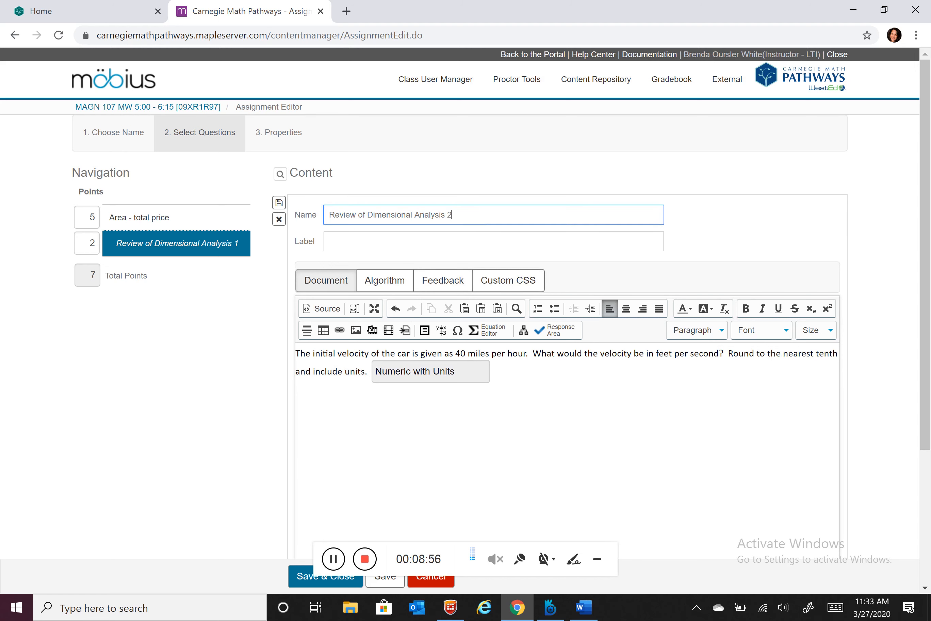
click(279, 203)
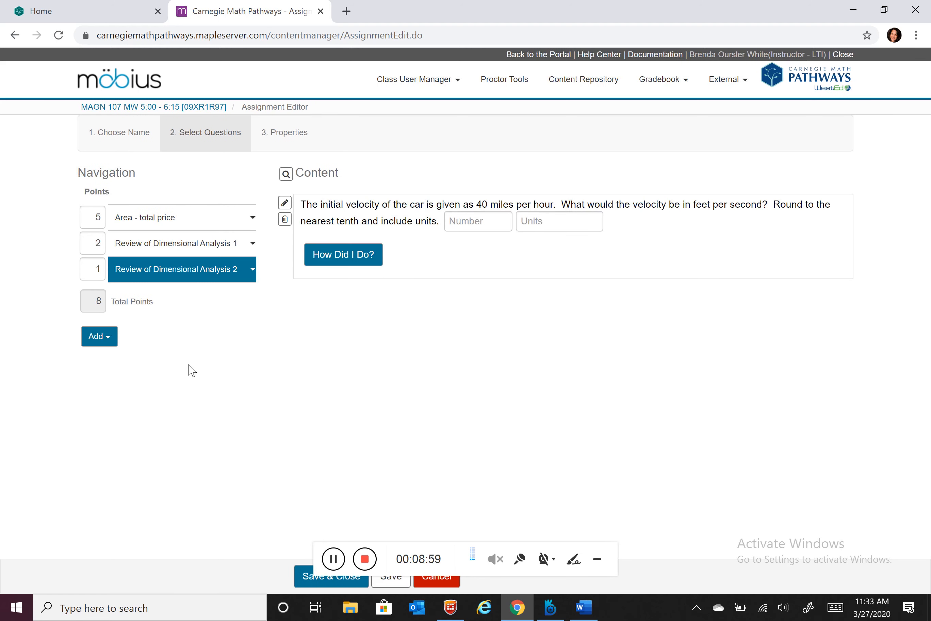
click(334, 560)
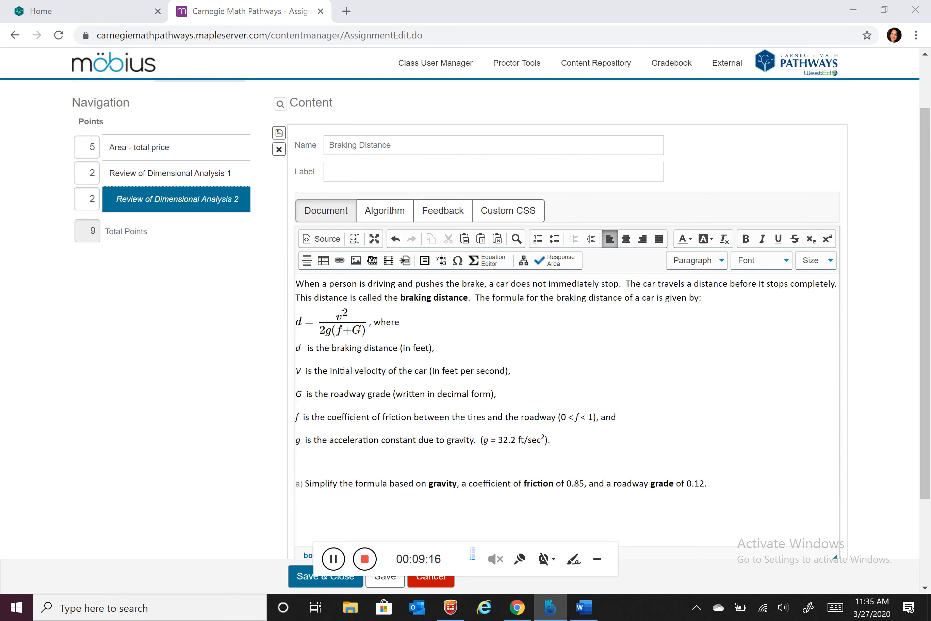
- Start a Multiple Choice response area below part a) with weighting 4 and choices d = v²/62.468, d = v²/7.932 and d = v²/54.86
click(708, 483)
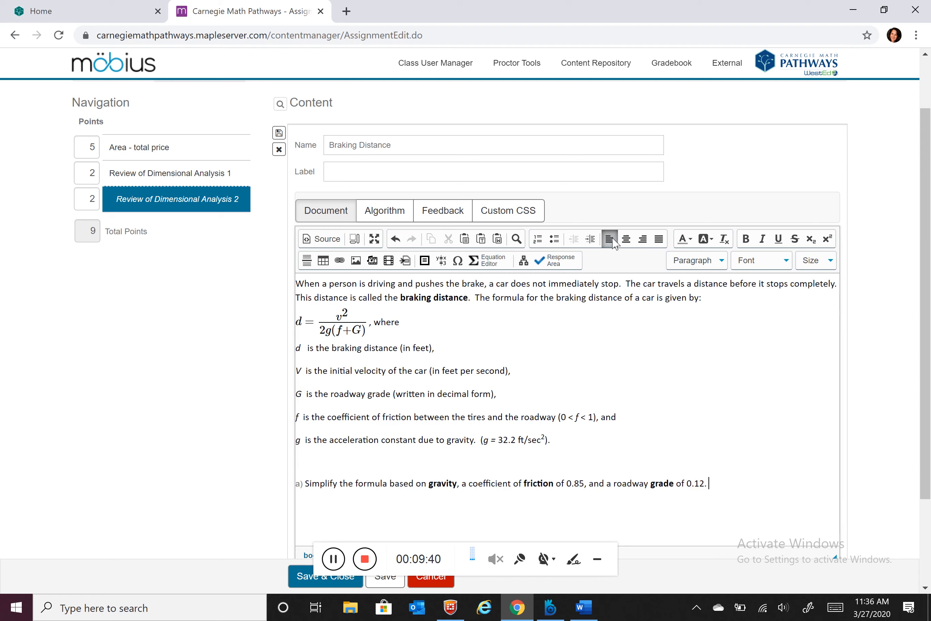
click(561, 263)
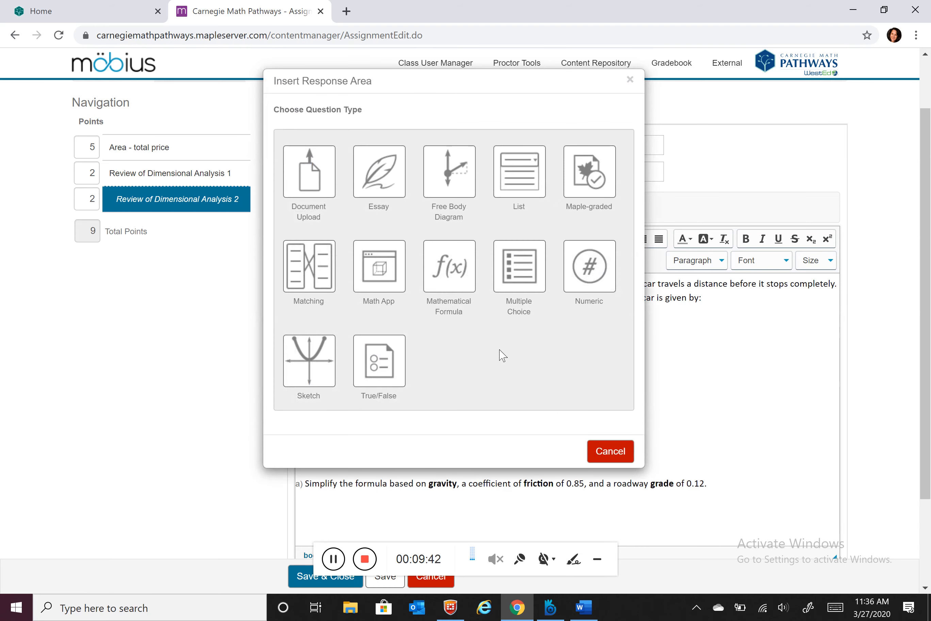
click(518, 268)
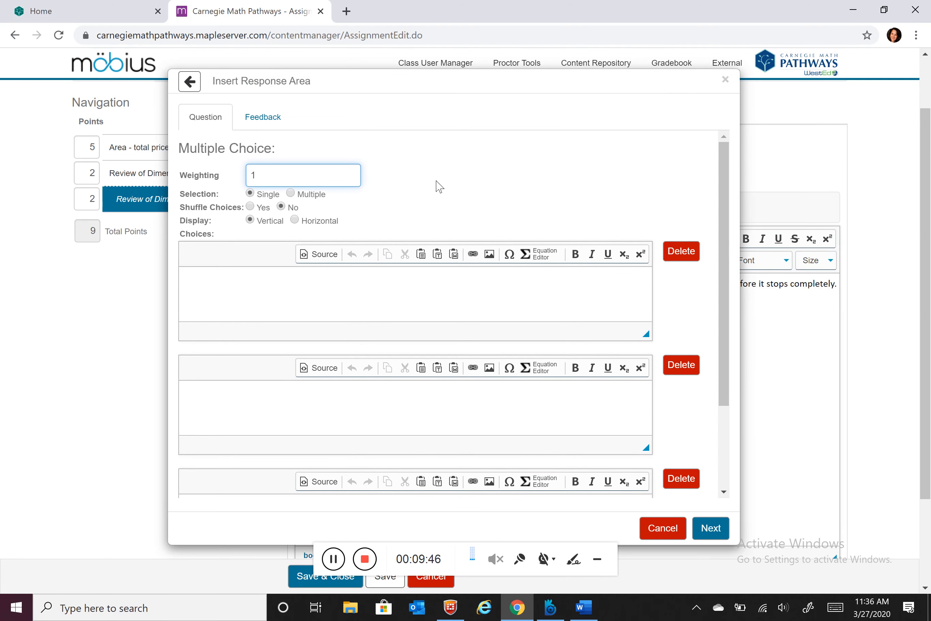
click(583, 608)
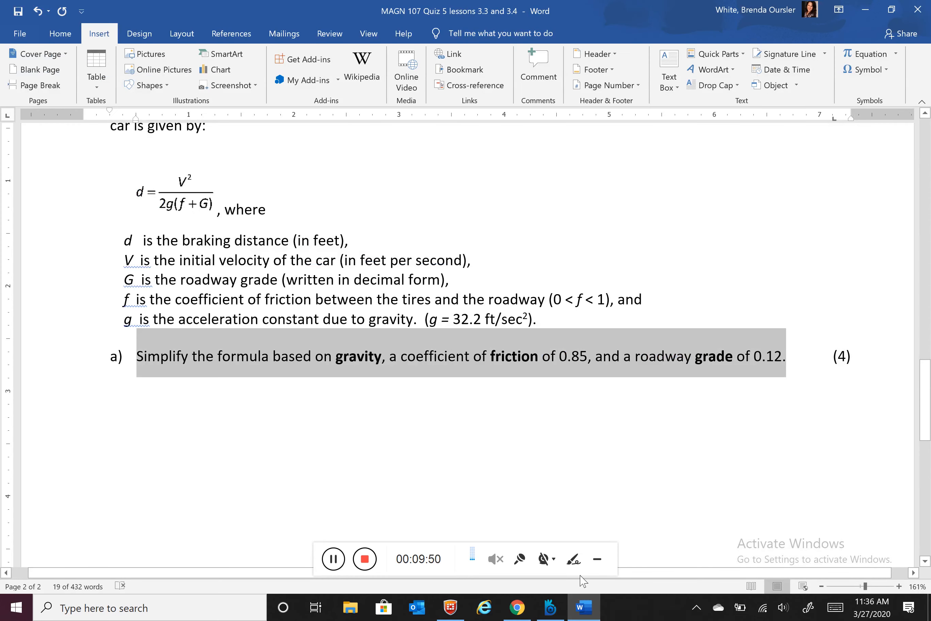
click(517, 607)
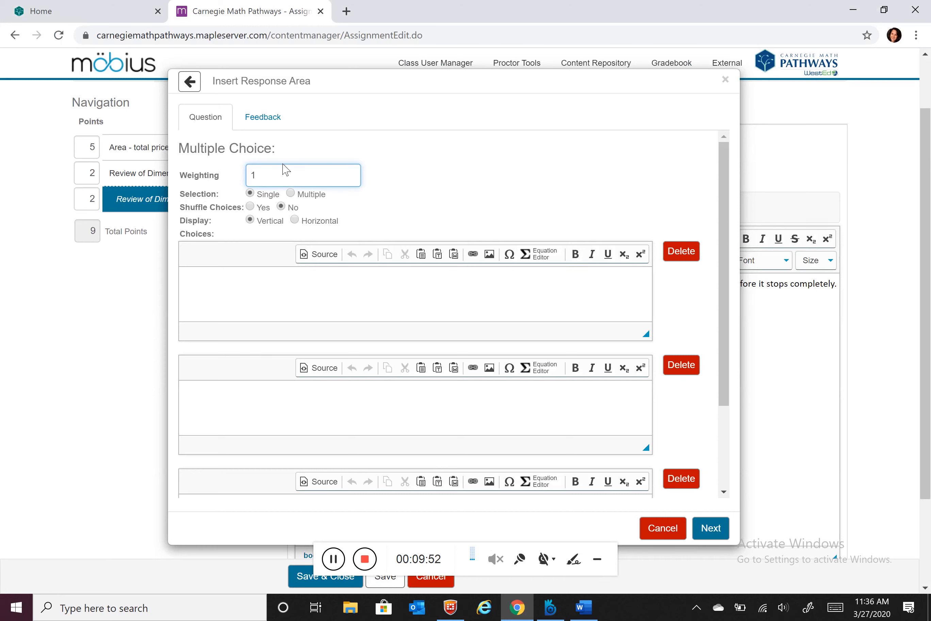
text(4)
click(181, 275)
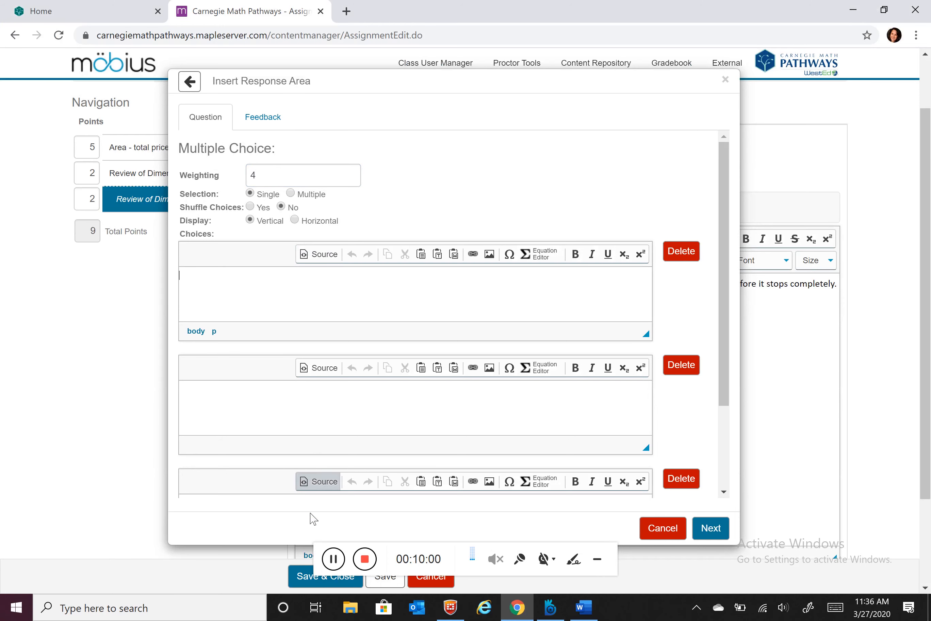
click(336, 563)
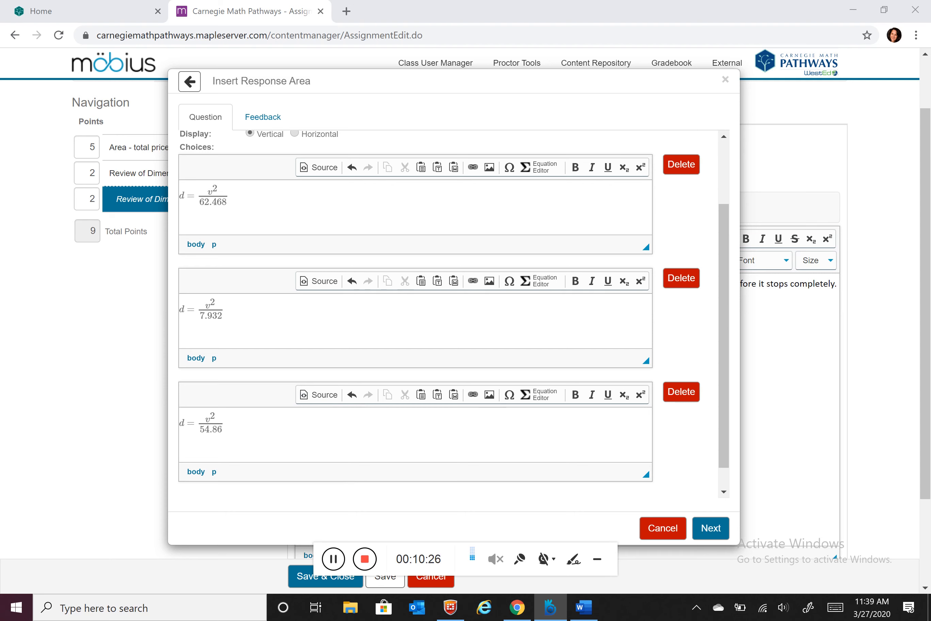
- Mark d = v²/62.468 as the correct choice and insert the Multiple Choice response area into the question
click(710, 533)
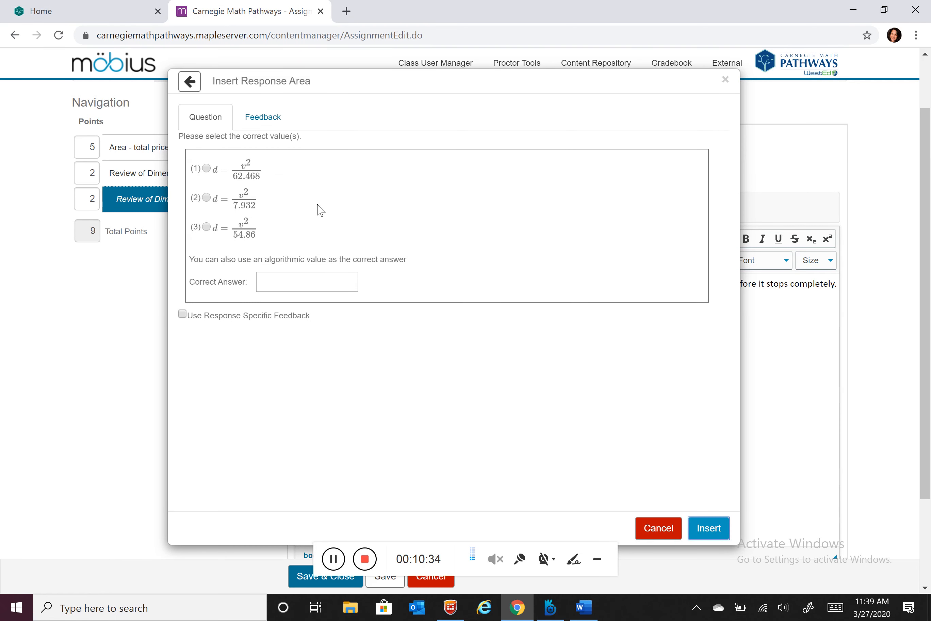
click(207, 169)
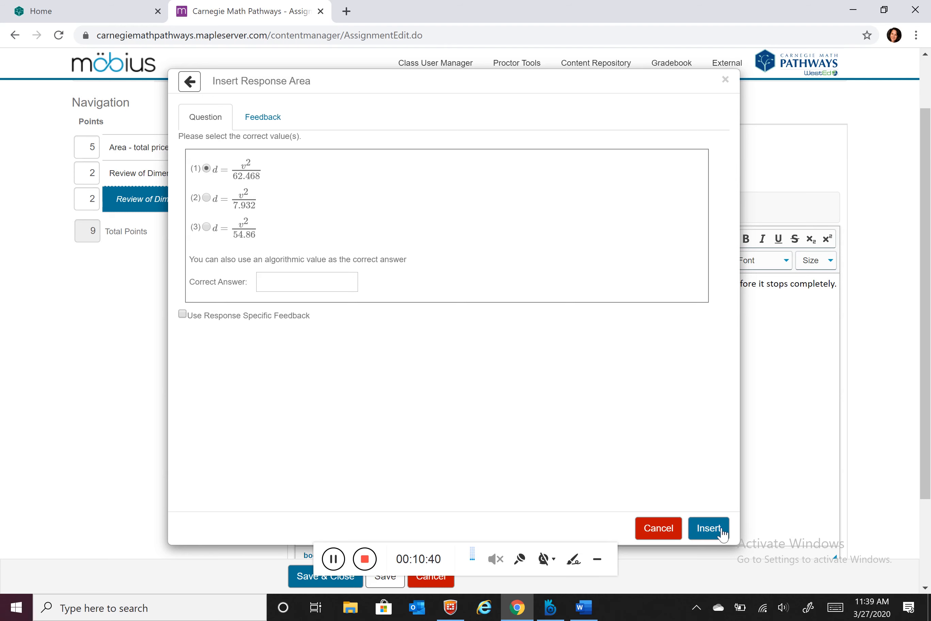
click(709, 528)
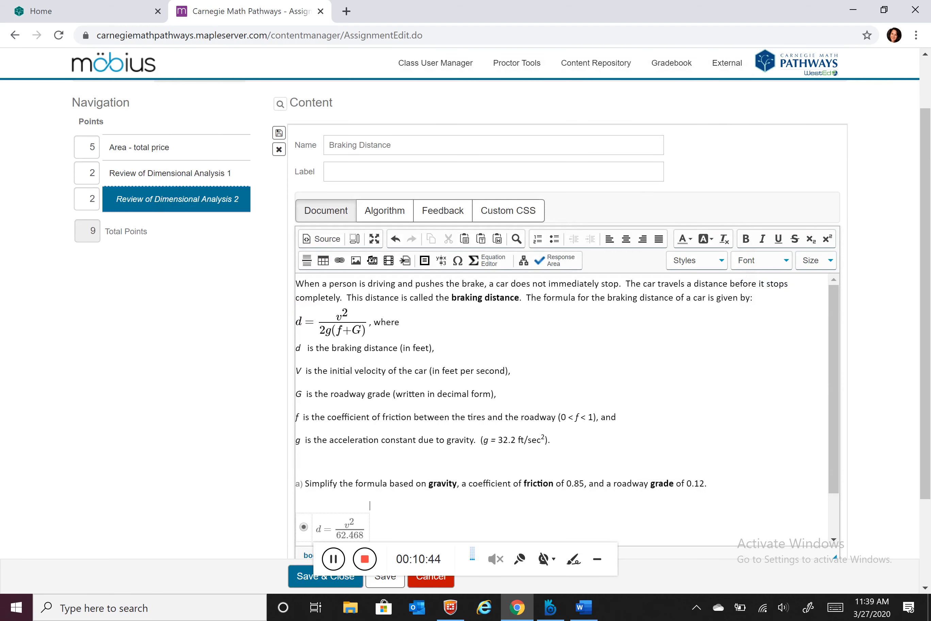
- Add a part "b)" below the choices and copy its question about the correct braking distance values from the Word document
drag(835, 415, 841, 495)
scroll(926, 419, down, 3)
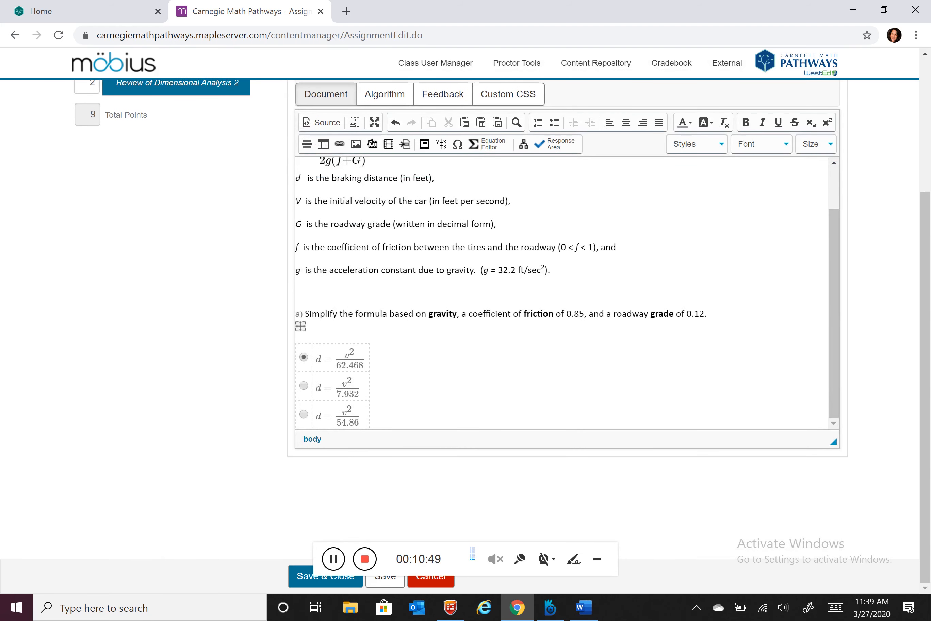
key(Return)
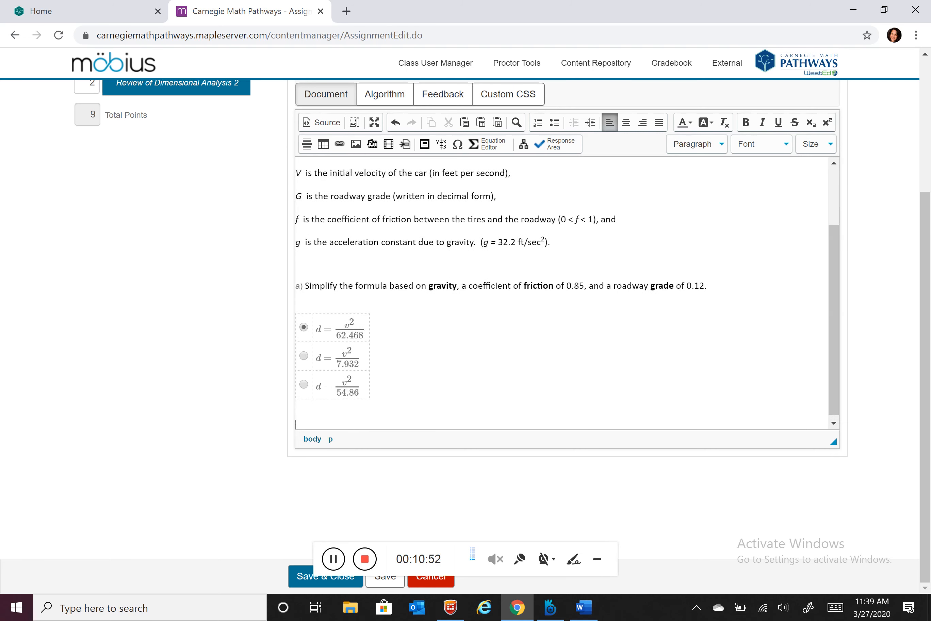
text(b)
click(590, 609)
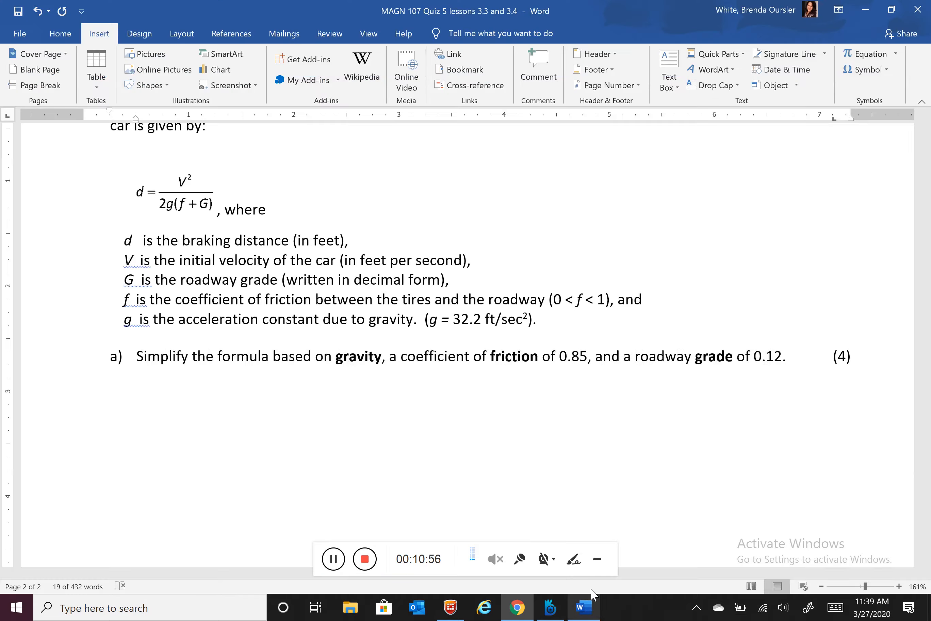
scroll(461, 344, down, 3)
scroll(461, 345, down, 3)
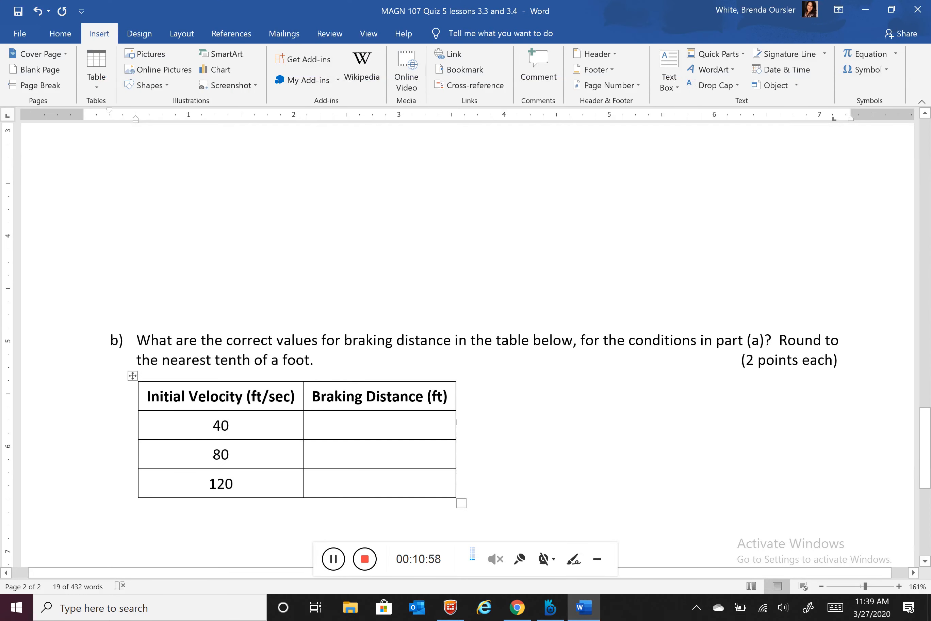
drag(136, 340, 321, 359)
key(ctrl+c)
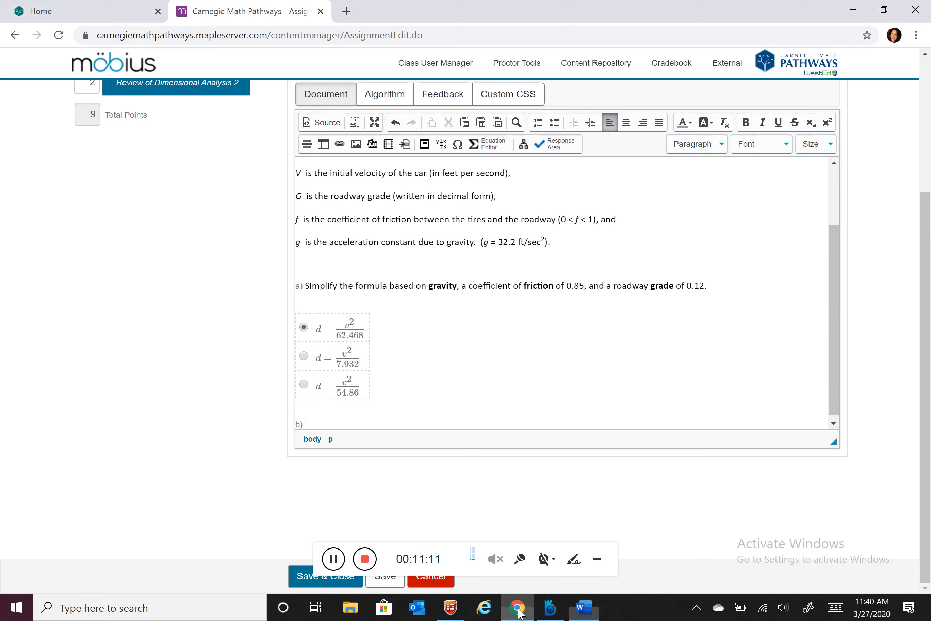
click(517, 607)
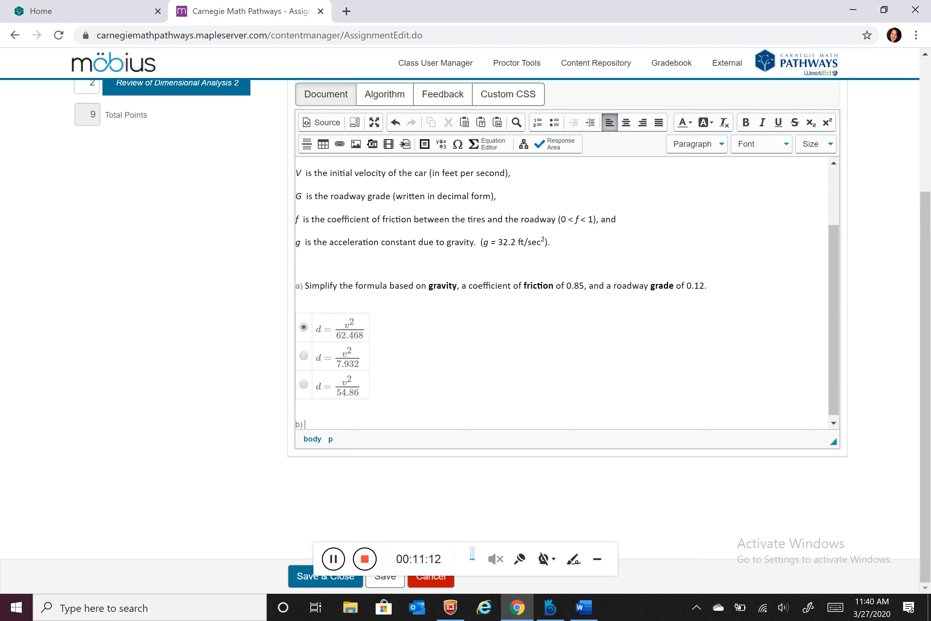
key(ctrl+v)
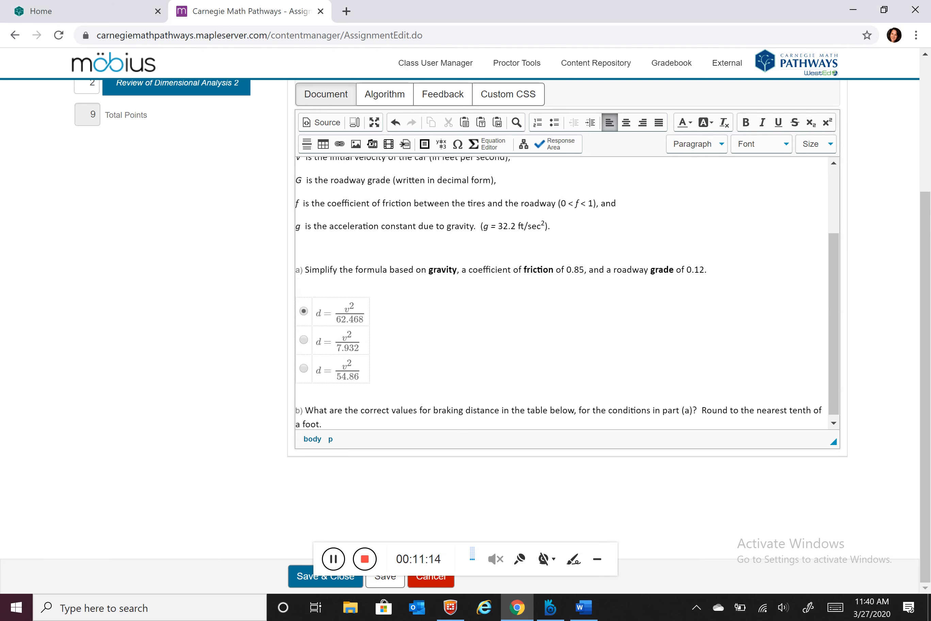
- Insert a table with 4 rows and 2 columns below the part b) question
key(Return)
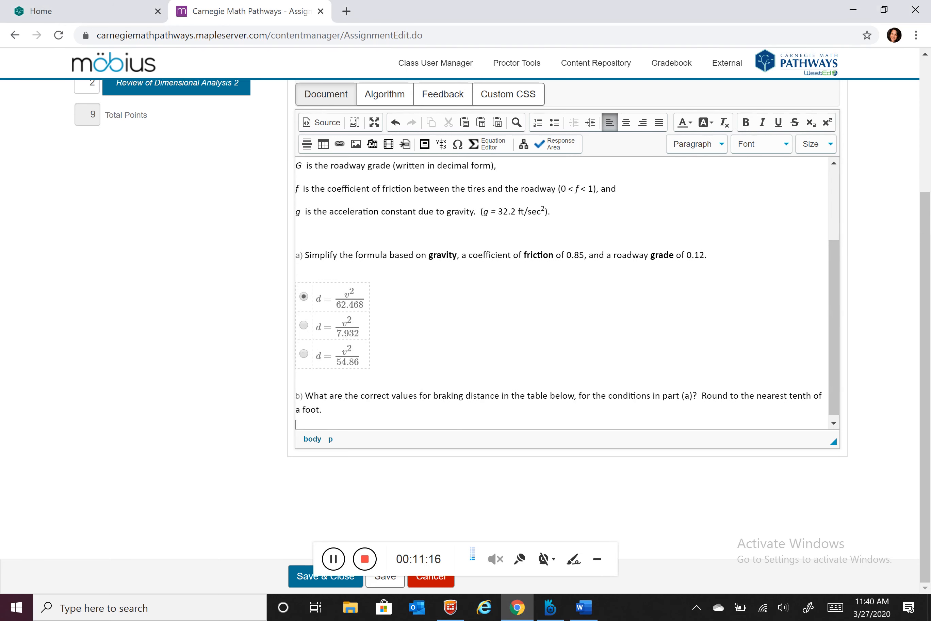
click(324, 145)
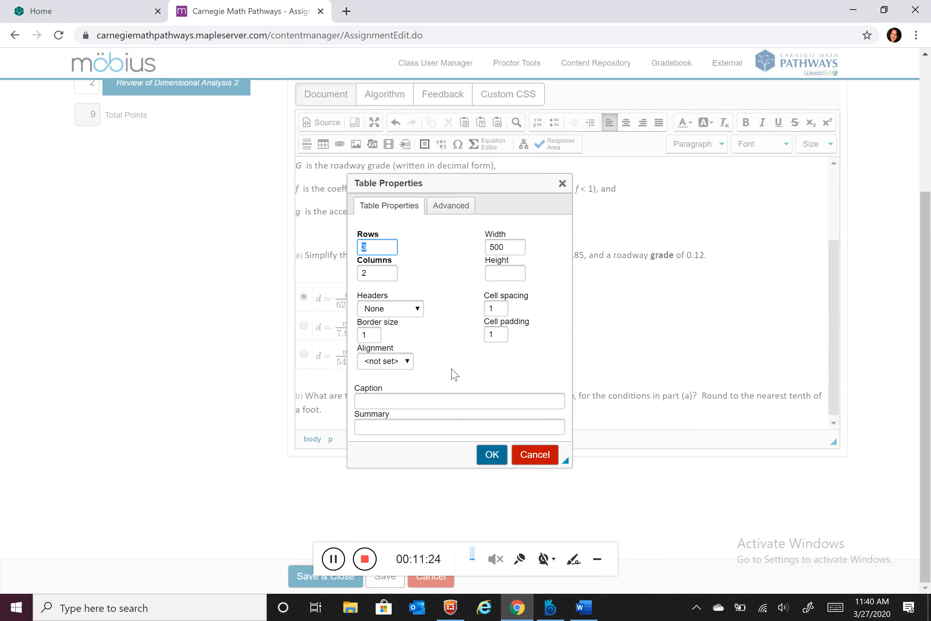
text(4)
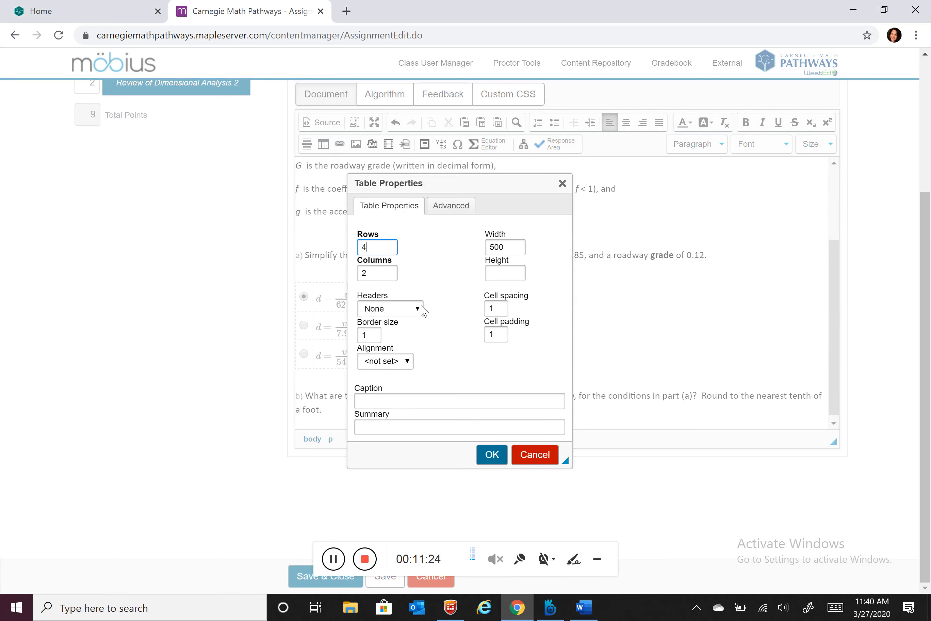
click(491, 458)
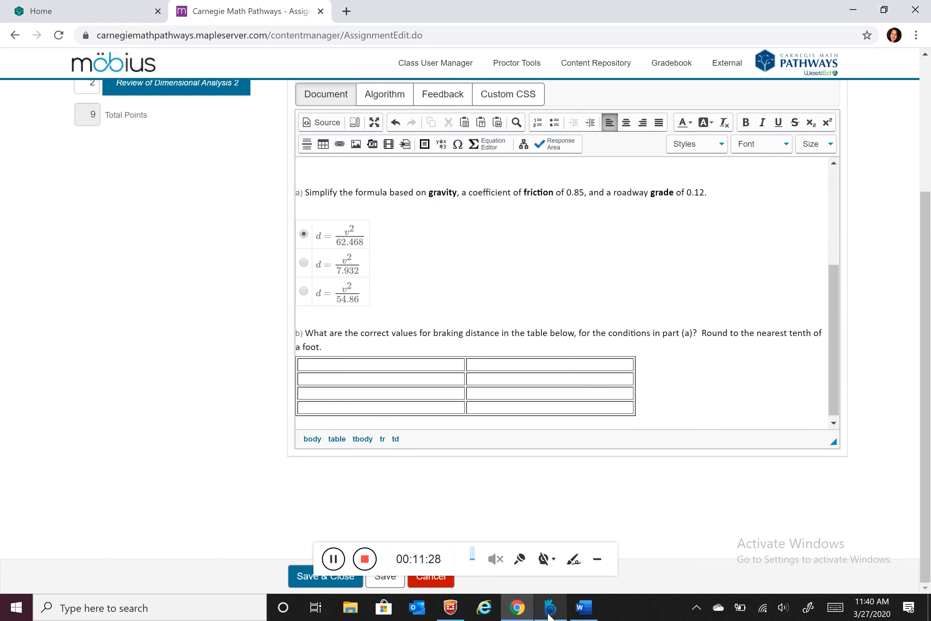
- Copy the headings "Initial Velocity (ft/sec)" and "Braking Distance (ft)" from the Word table into the first row of the Möbius table
click(583, 612)
click(158, 396)
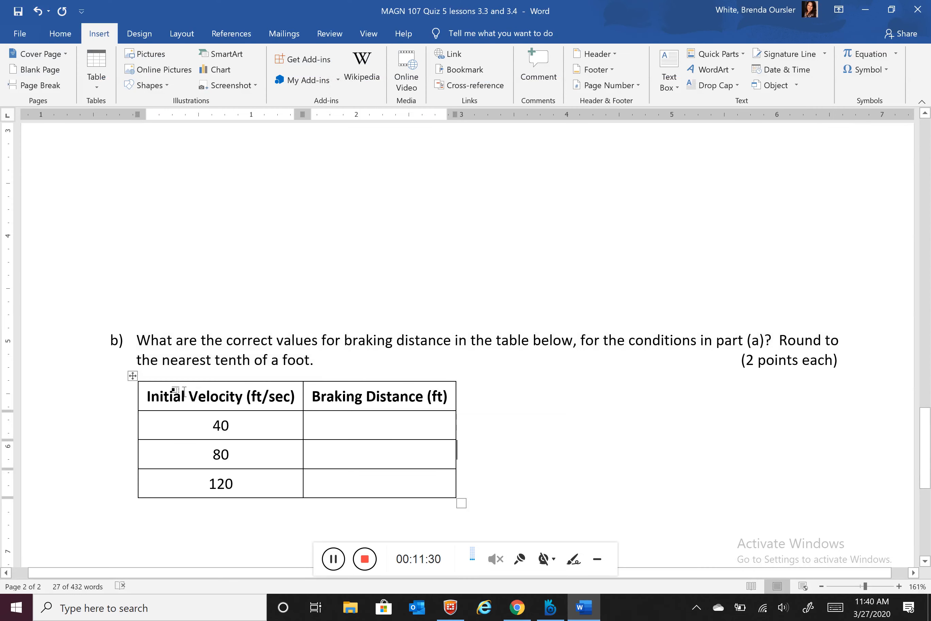
drag(147, 396, 457, 396)
key(ctrl+c)
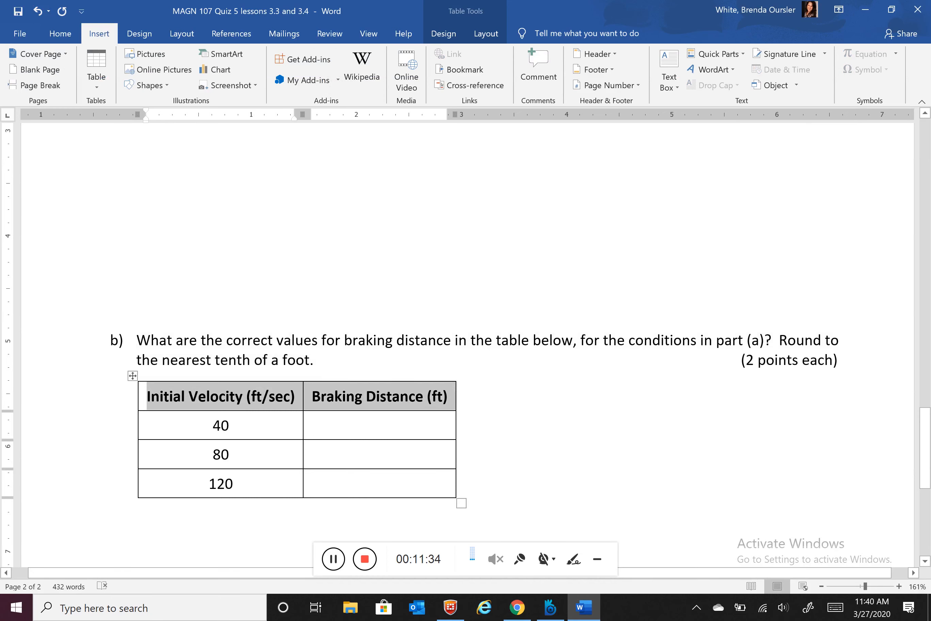
click(518, 607)
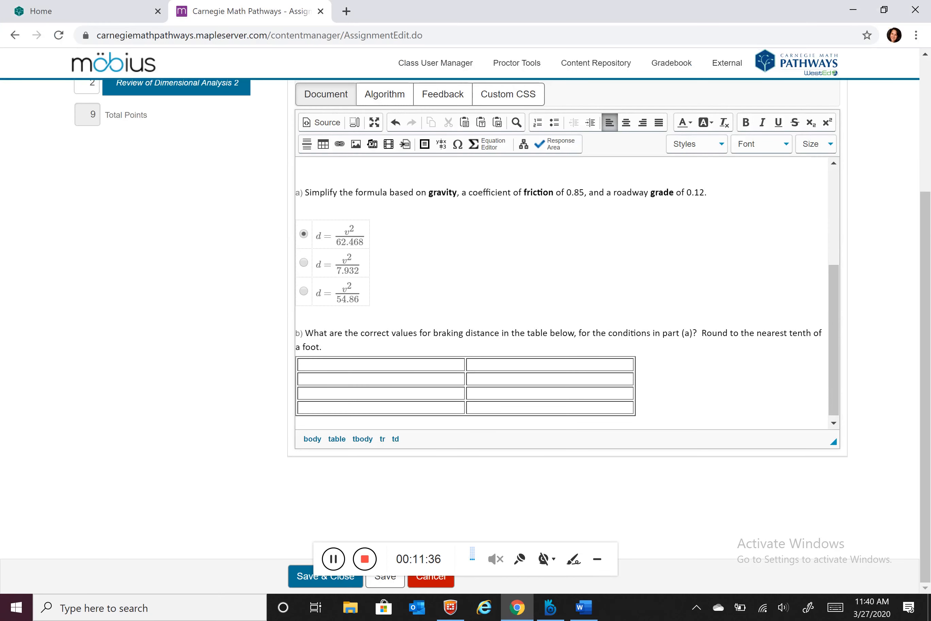
drag(381, 365, 504, 365)
key(ctrl+v)
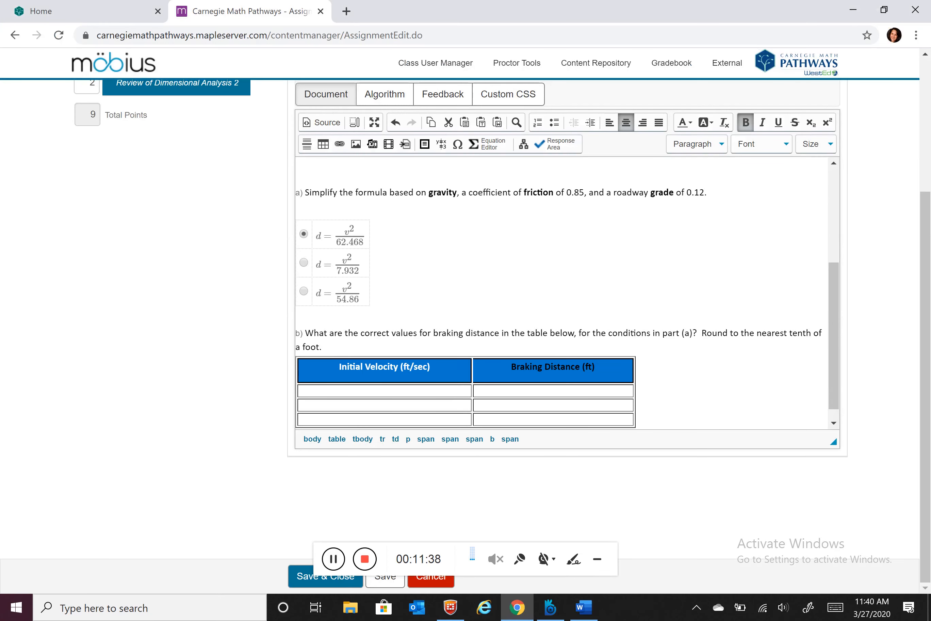
- Fill the Initial Velocity column of the table with 20, 40 and 120
click(373, 391)
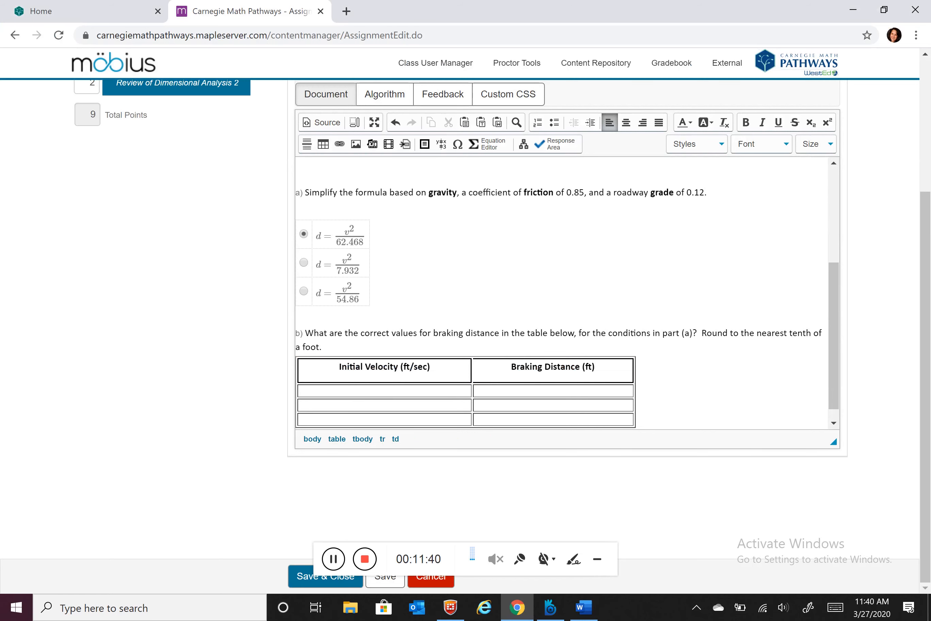
text(2)
text(40)
key(BackSpace)
drag(834, 266, 867, 416)
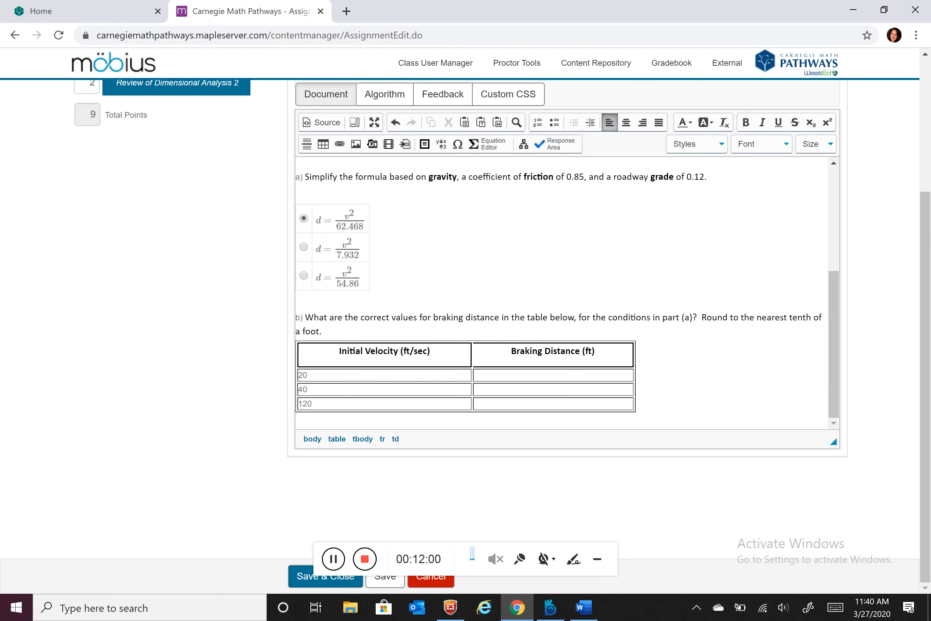
- Insert a Numeric response area with weighting 2 and numeric part 25.6 in the Braking Distance cell for velocity 20
click(556, 145)
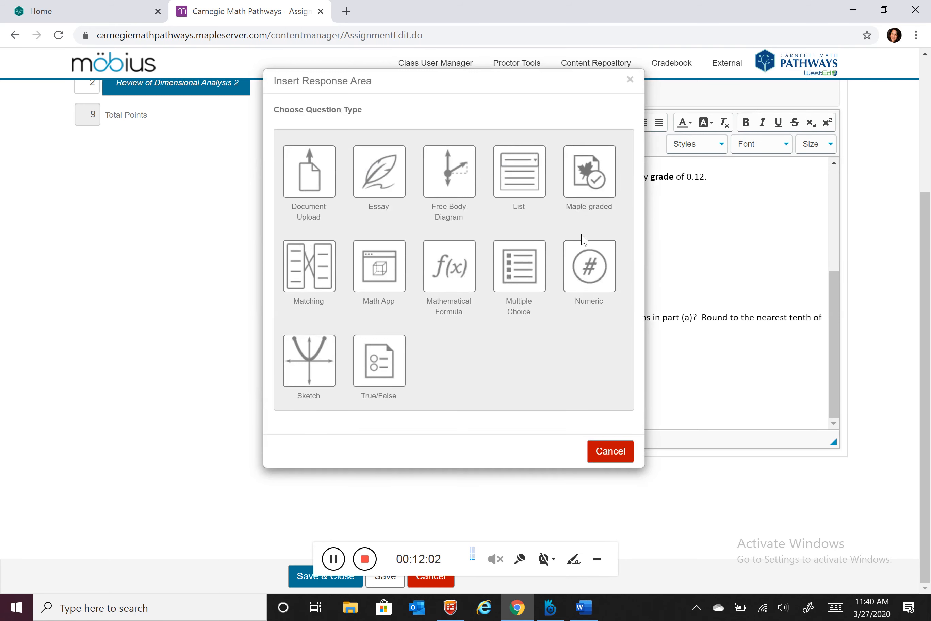
click(601, 283)
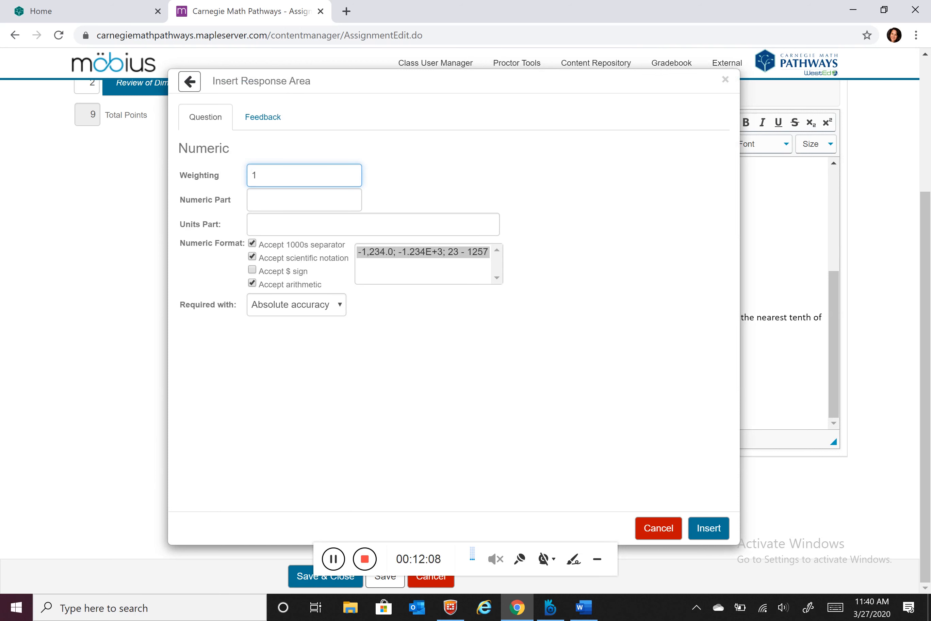
click(297, 199)
click(288, 175)
key(BackSpace)
click(314, 200)
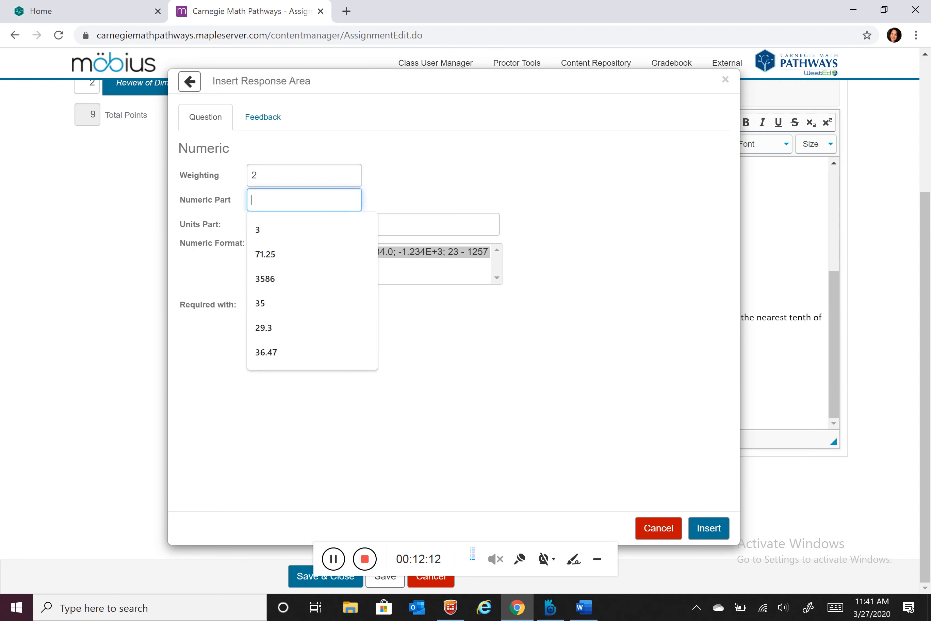
text(25.6)
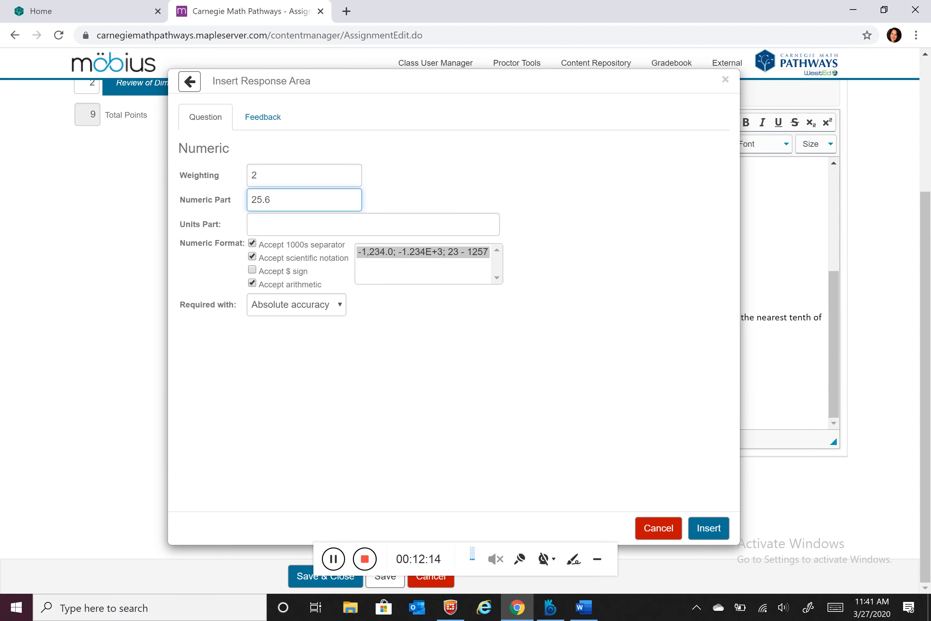
click(709, 528)
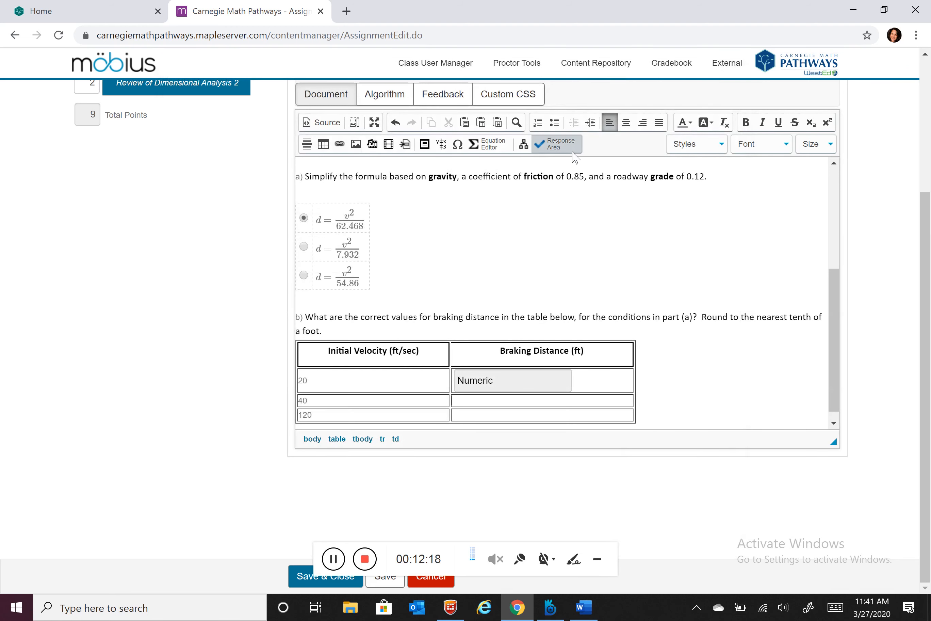
- Insert a Numeric response area with weighting 2 and numeric part 102.5 in the Braking Distance cell for velocity 40
click(555, 143)
click(594, 279)
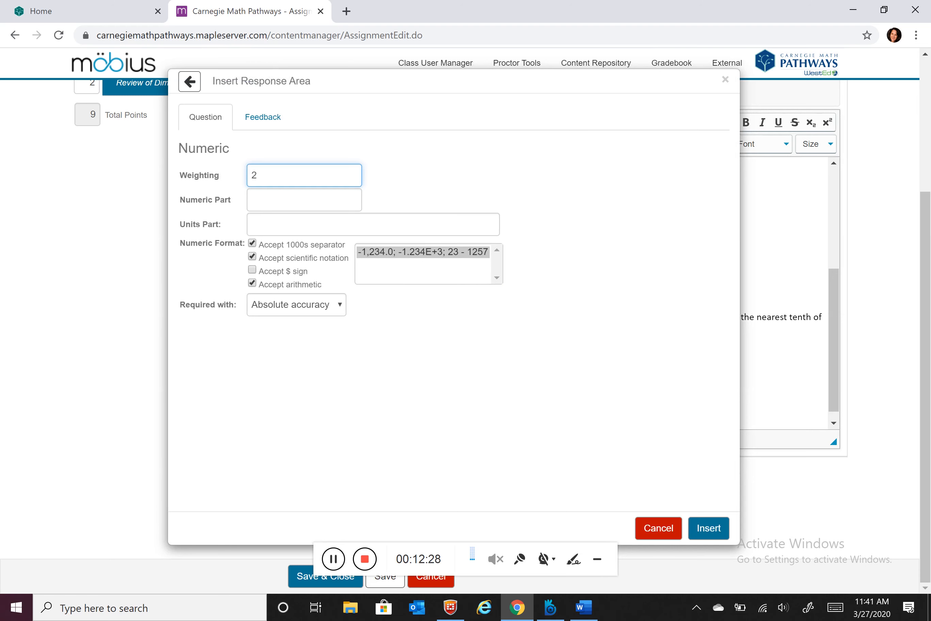
key(Tab)
text(102)
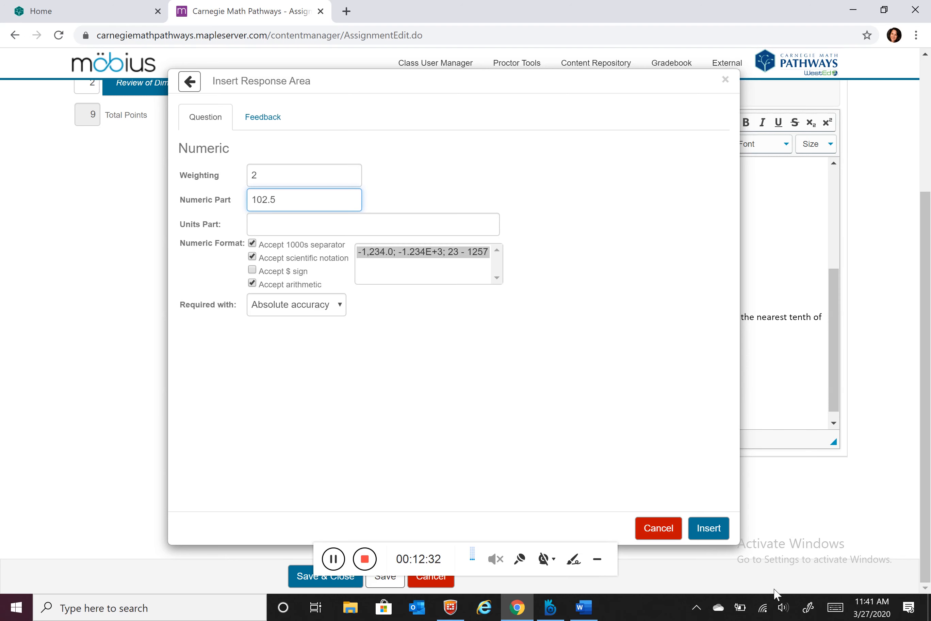
click(701, 526)
click(708, 527)
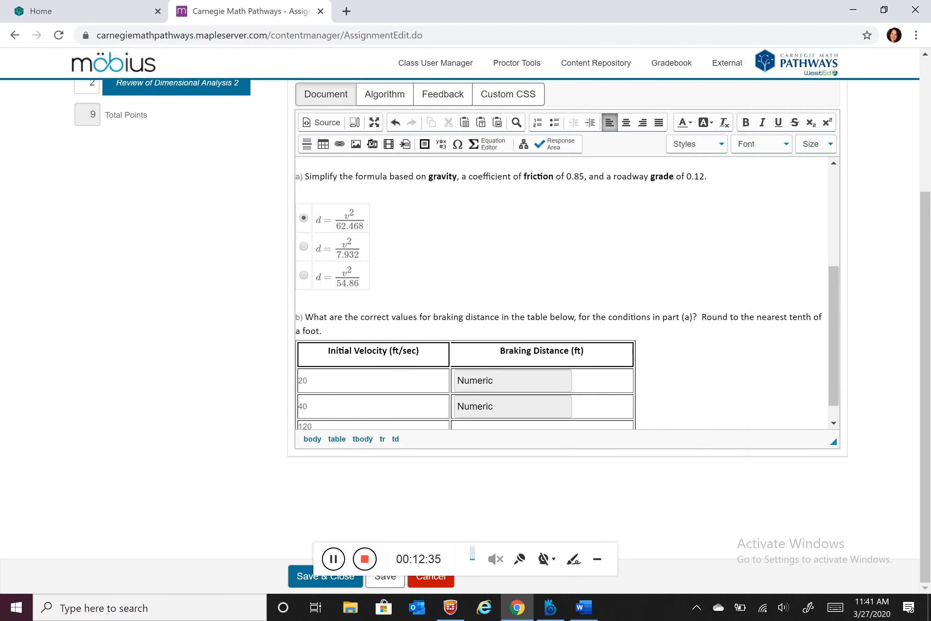
- Correct the first two Initial Velocity values in the table to 40 and 80
text(4)
click(307, 406)
key(BackSpace)
scroll(834, 353, down, 1)
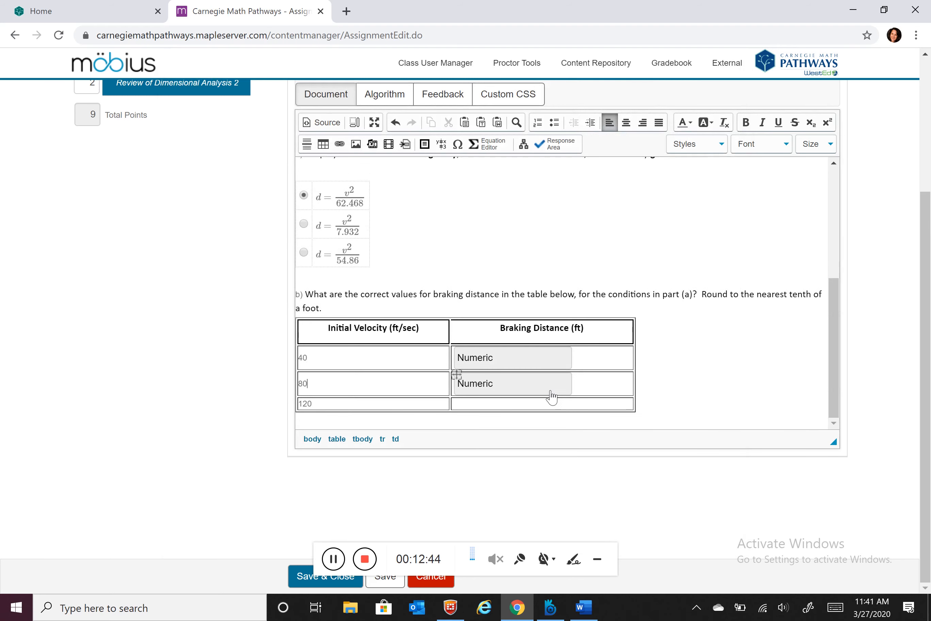
- Insert a Numeric response area with weighting 2 and numeric part 230.5 in the Braking Distance cell for velocity 120
click(559, 144)
click(595, 273)
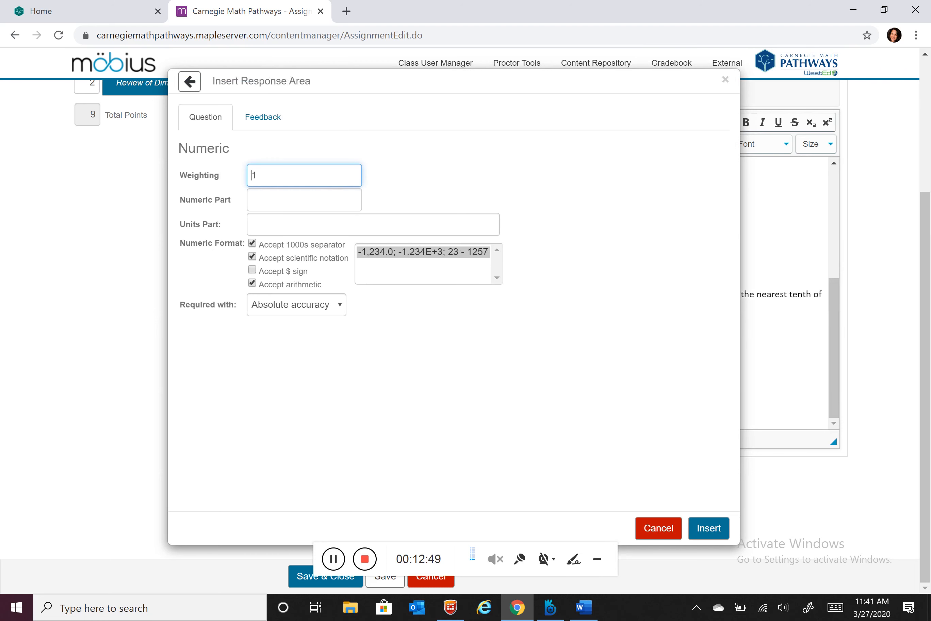
click(258, 175)
key(Tab)
text(230)
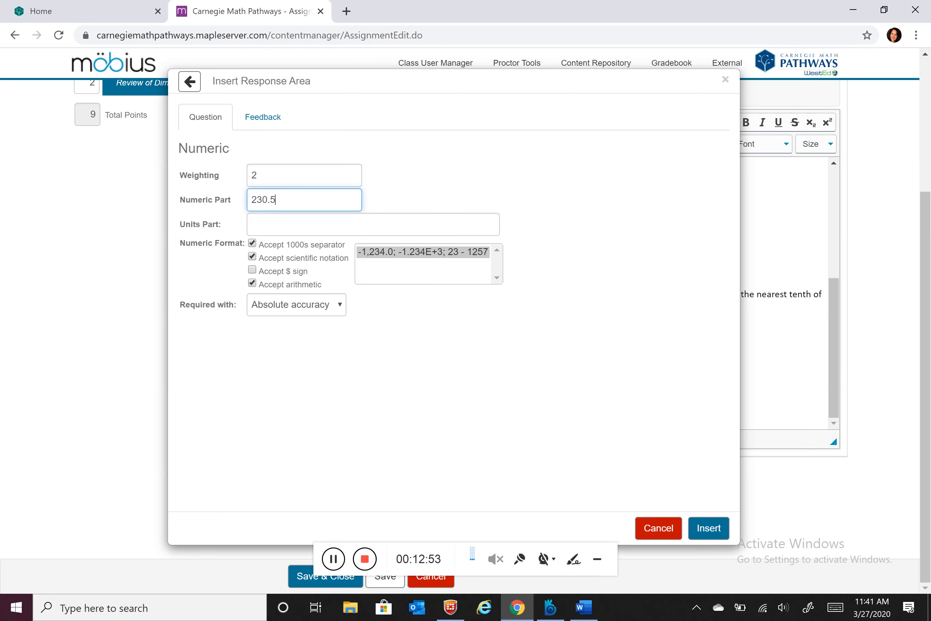
click(708, 528)
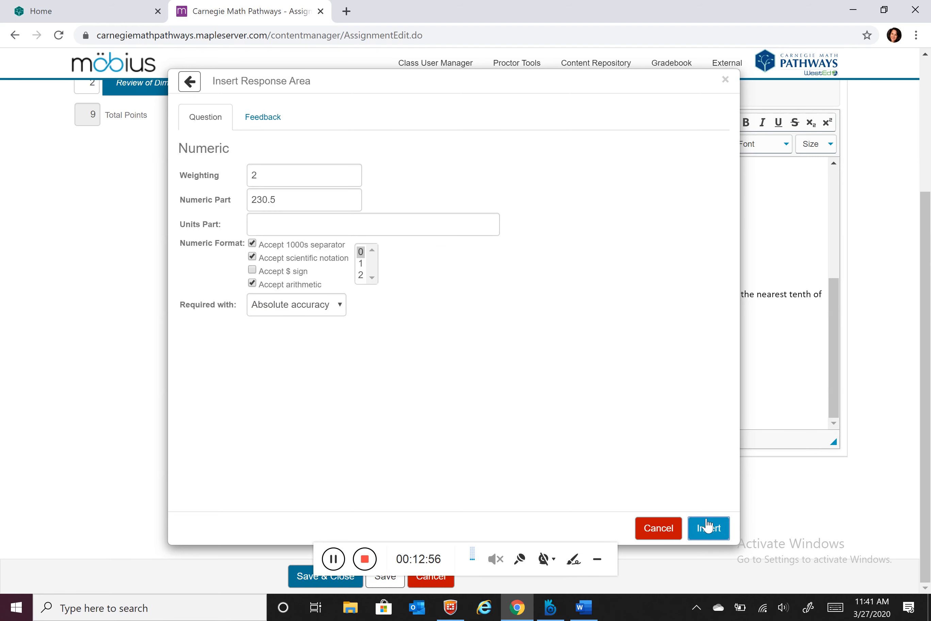
- Add part c) below the table and copy its question text about multiplying the initial velocity by 2 from the Word document
scroll(835, 385, down, 1)
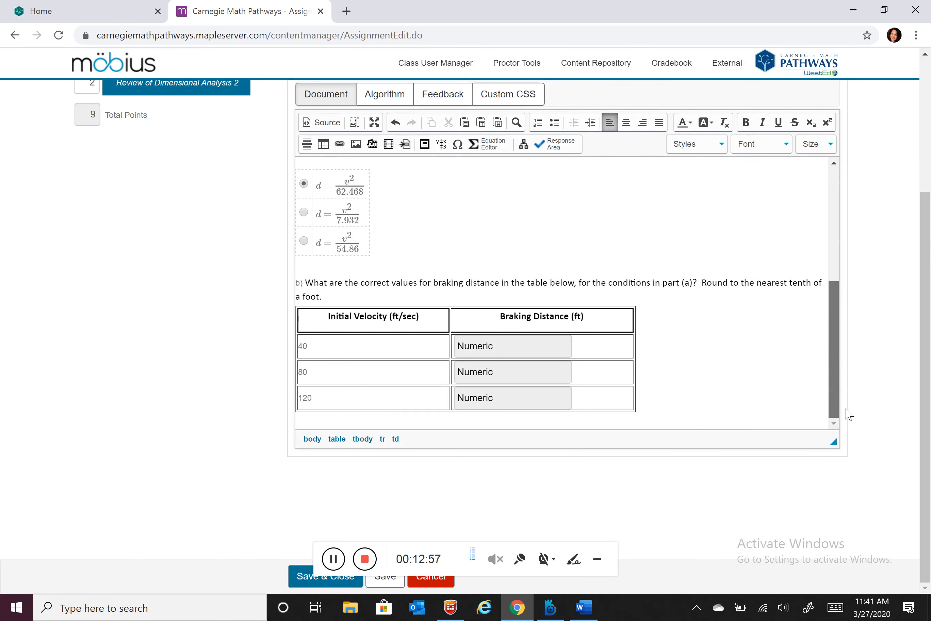
text(d)
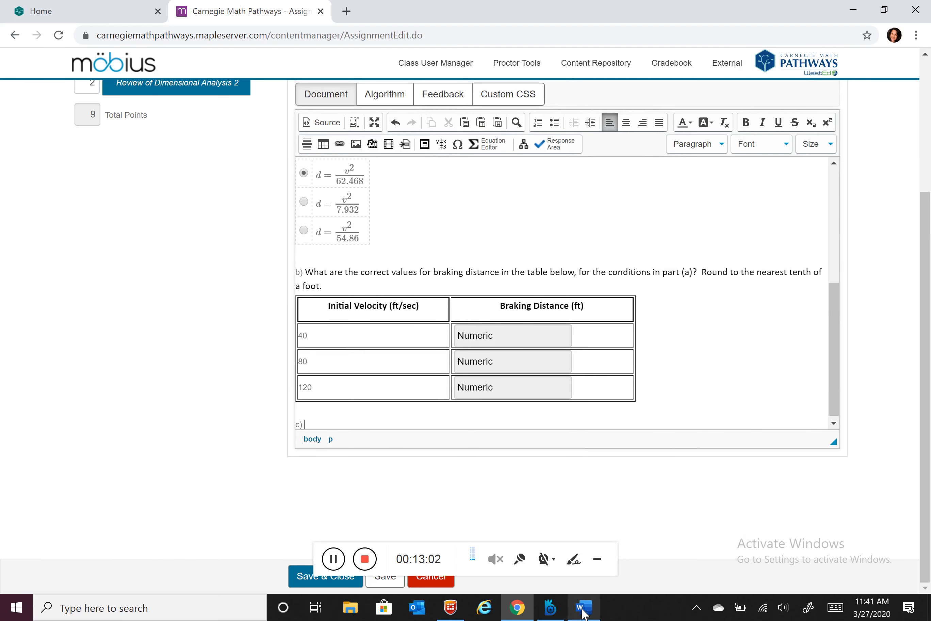
mouse_move(583, 607)
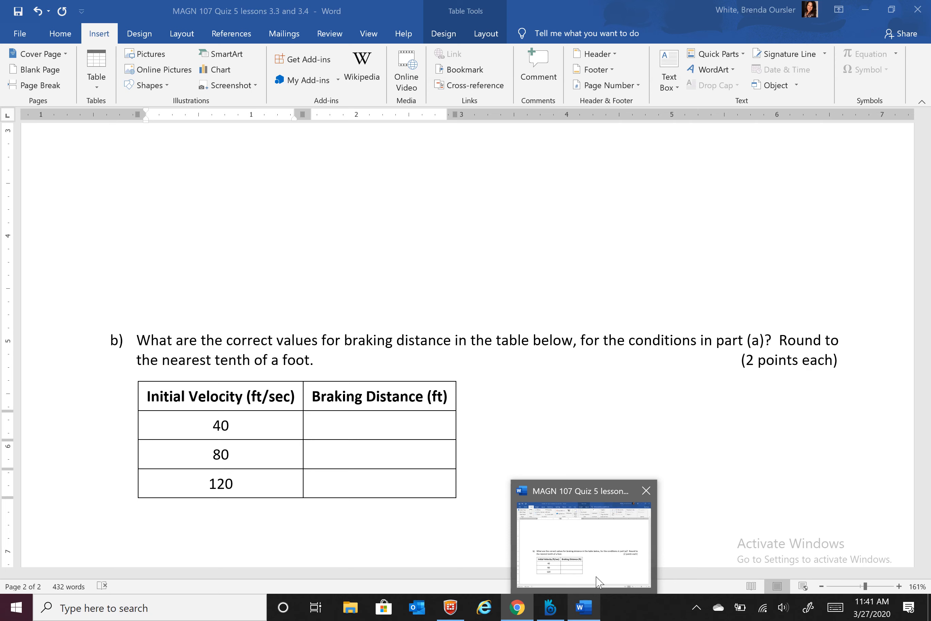
click(599, 582)
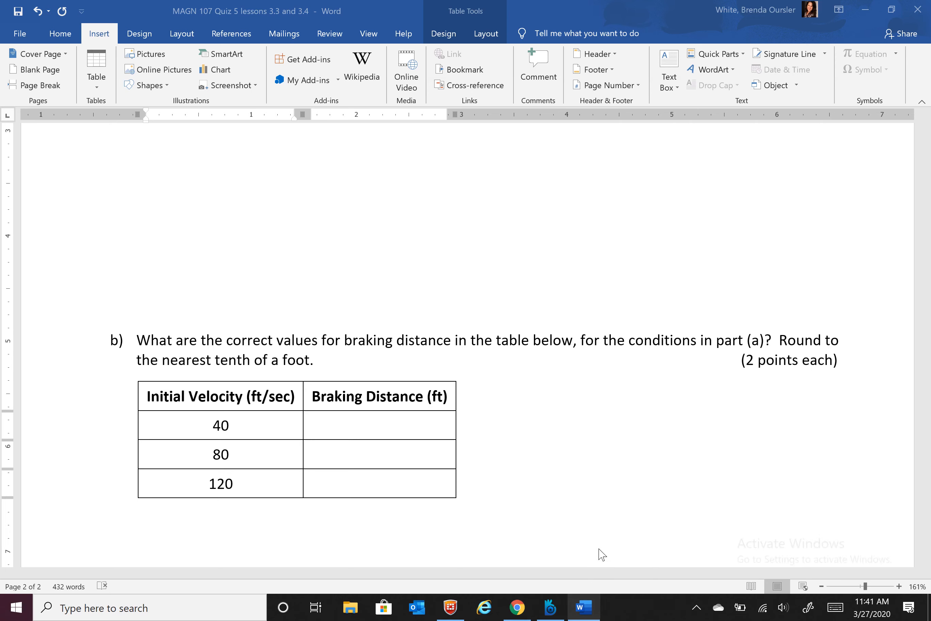
scroll(520, 345, down, 5)
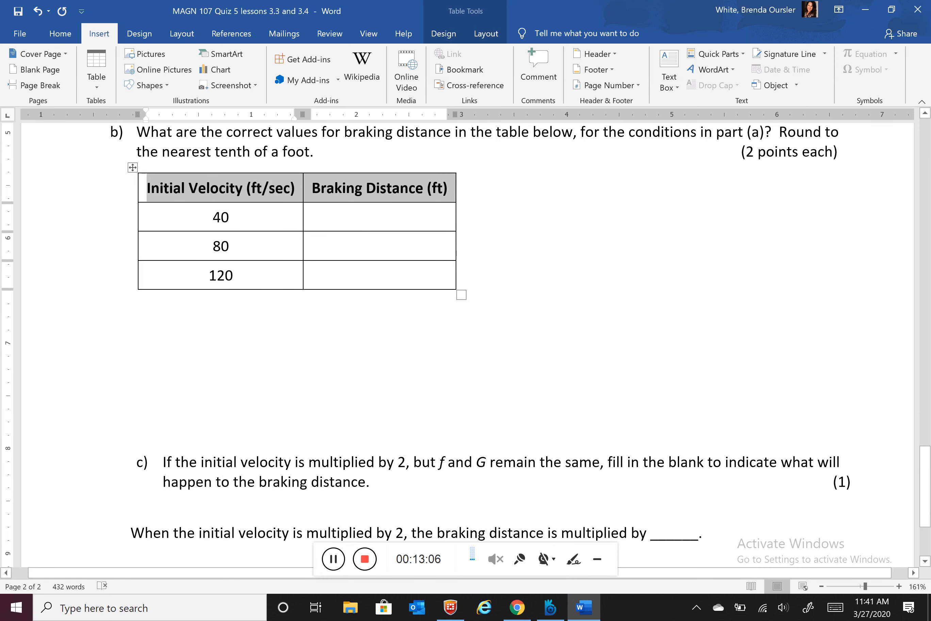
drag(163, 462, 369, 482)
key(ctrl+c)
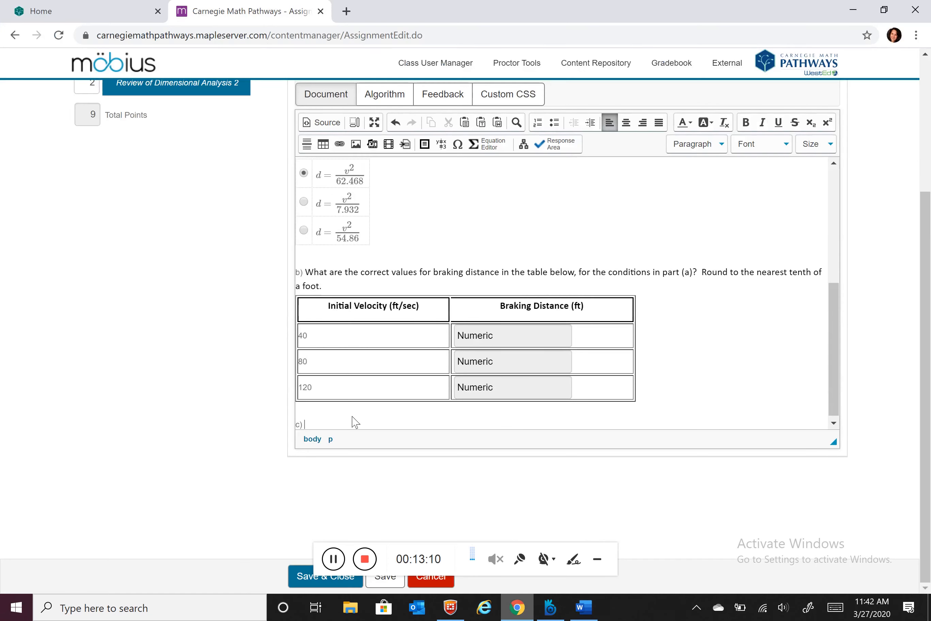
click(517, 607)
key(ctrl+v)
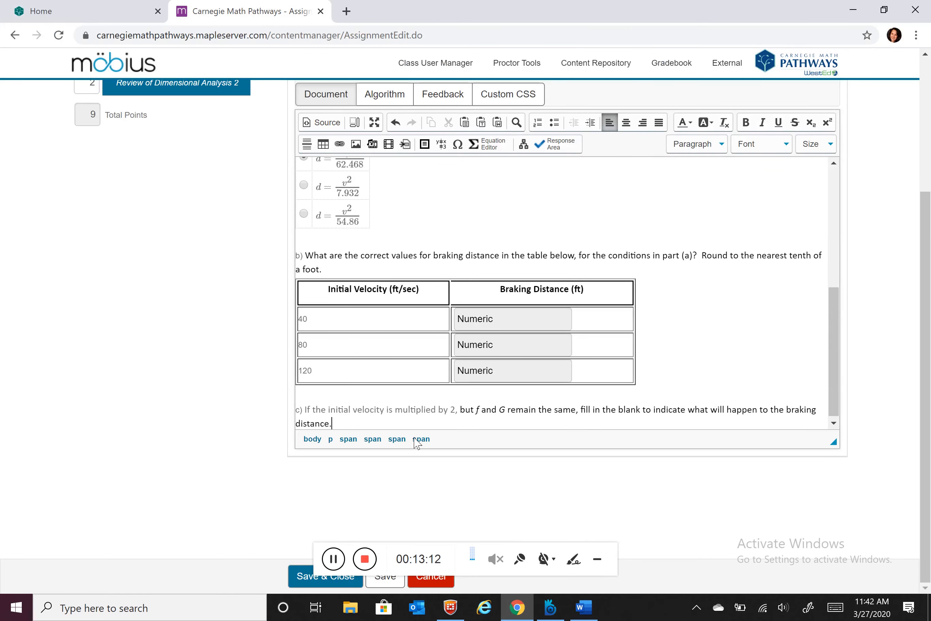
- Copy the sentence "When the initial velocity is multiplied by 2, the braking distance is multiplied by" from Word to the end of part c)
click(583, 607)
drag(131, 532, 641, 539)
key(ctrl+c)
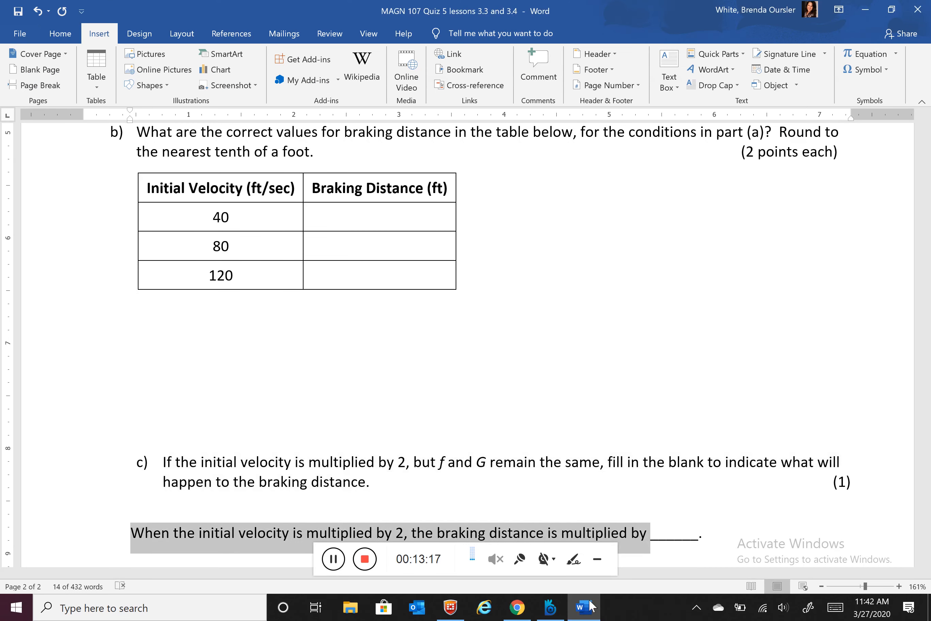
click(516, 607)
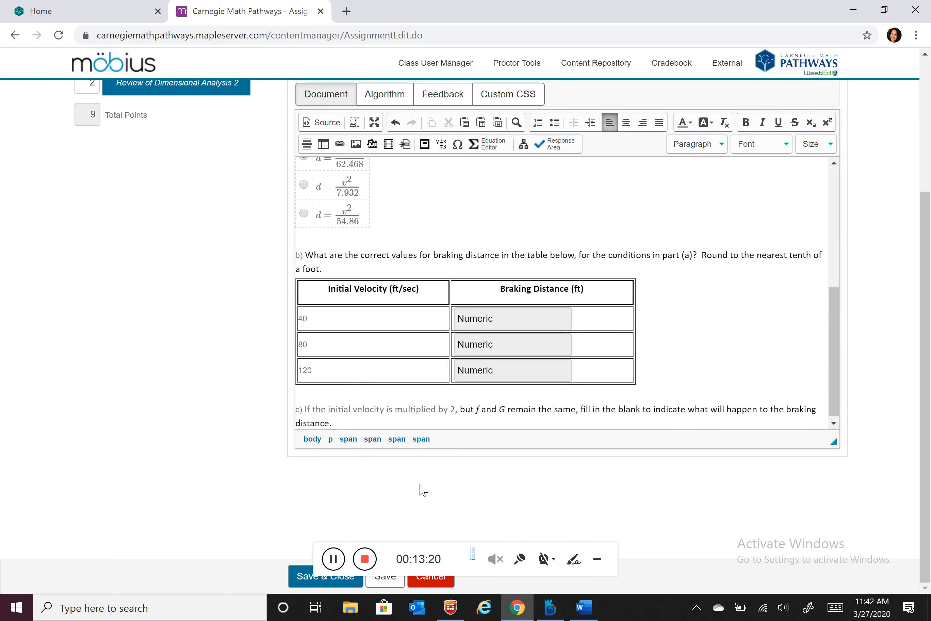
key(ctrl+v)
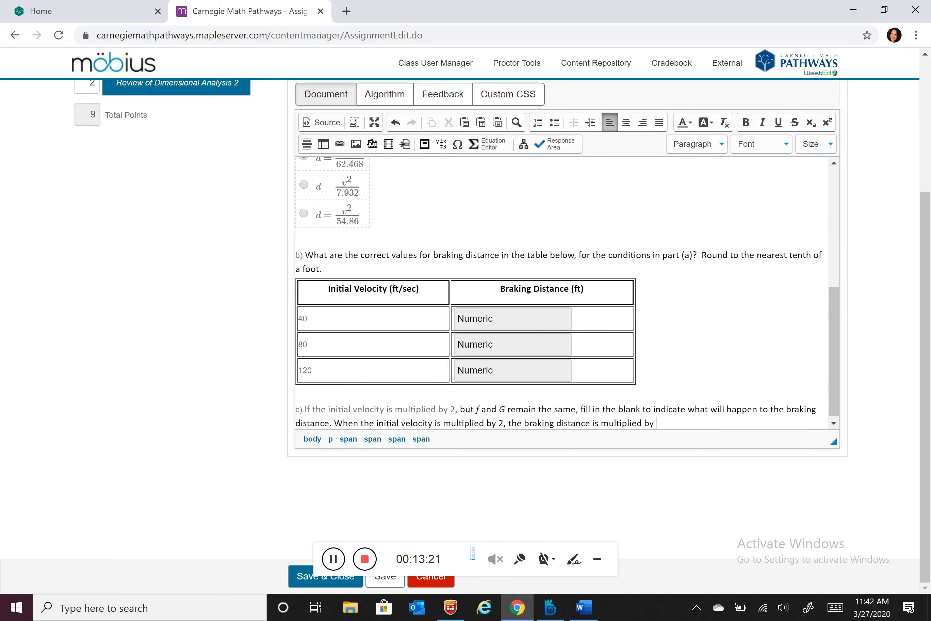
- Insert a Numeric response area with weighting 1 and numeric part 4 after the part c) sentence, and save the Braking Distance question
click(557, 144)
click(596, 276)
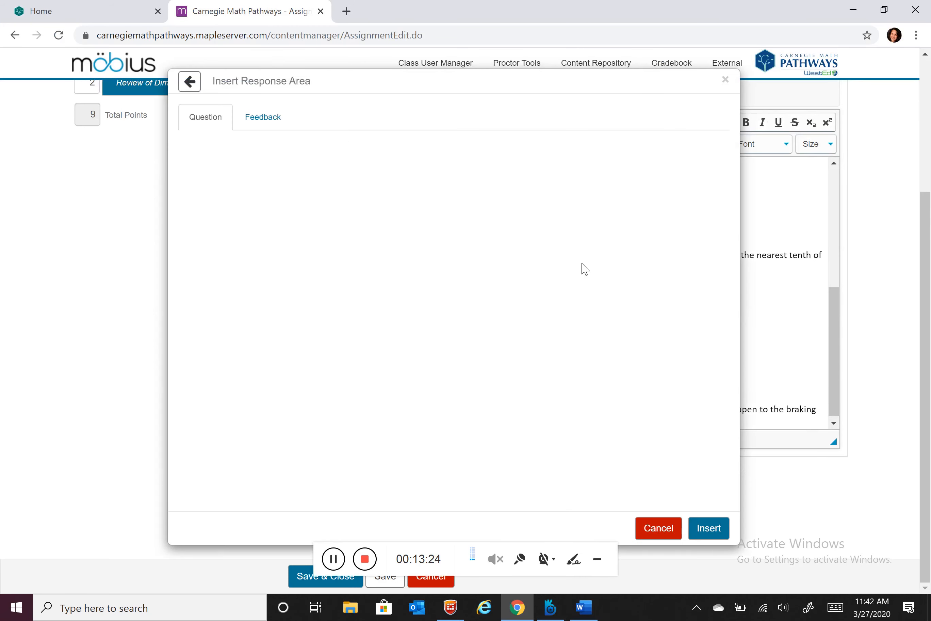
click(305, 200)
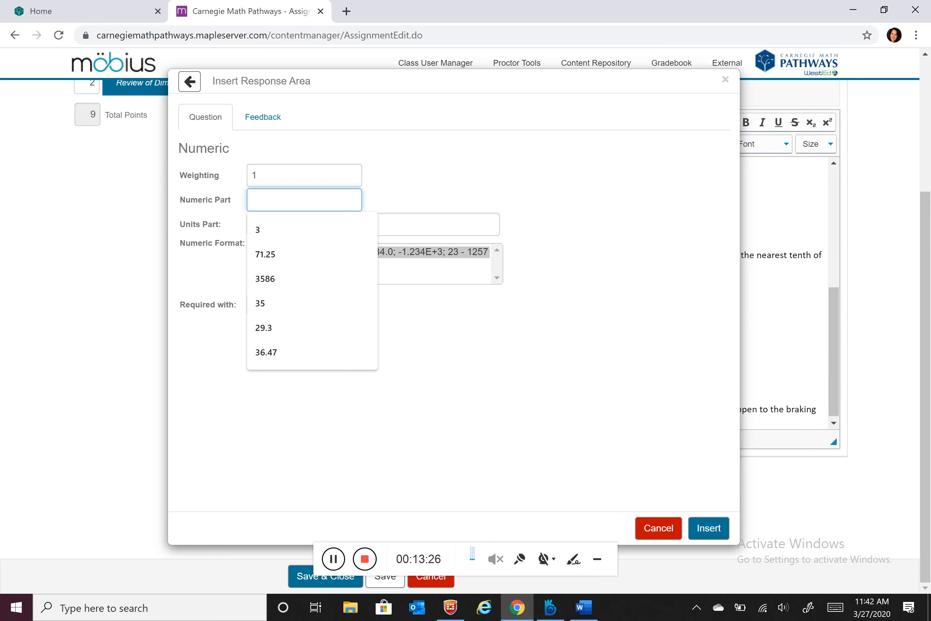
text(4)
click(709, 527)
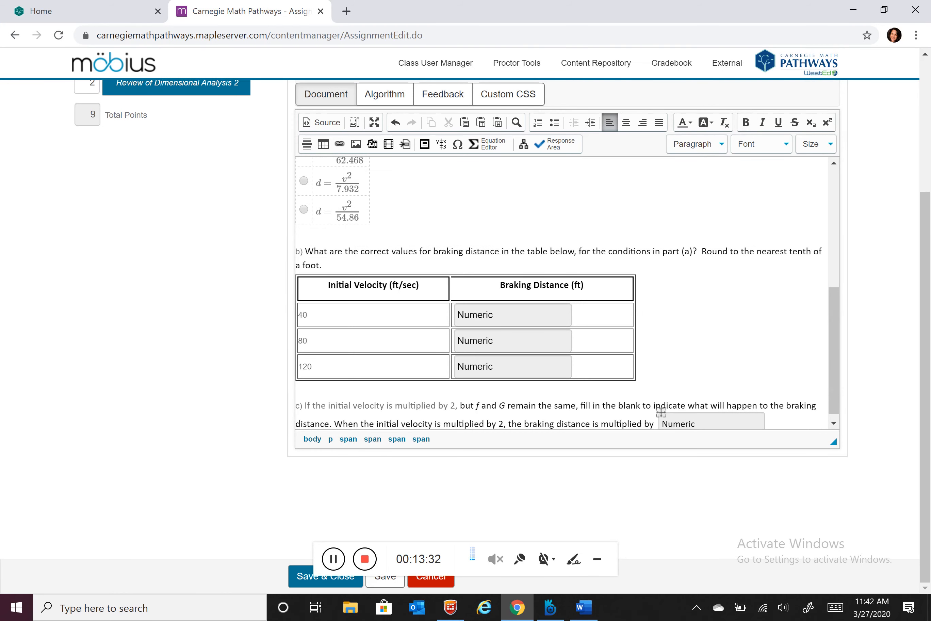
scroll(235, 247, up, 3)
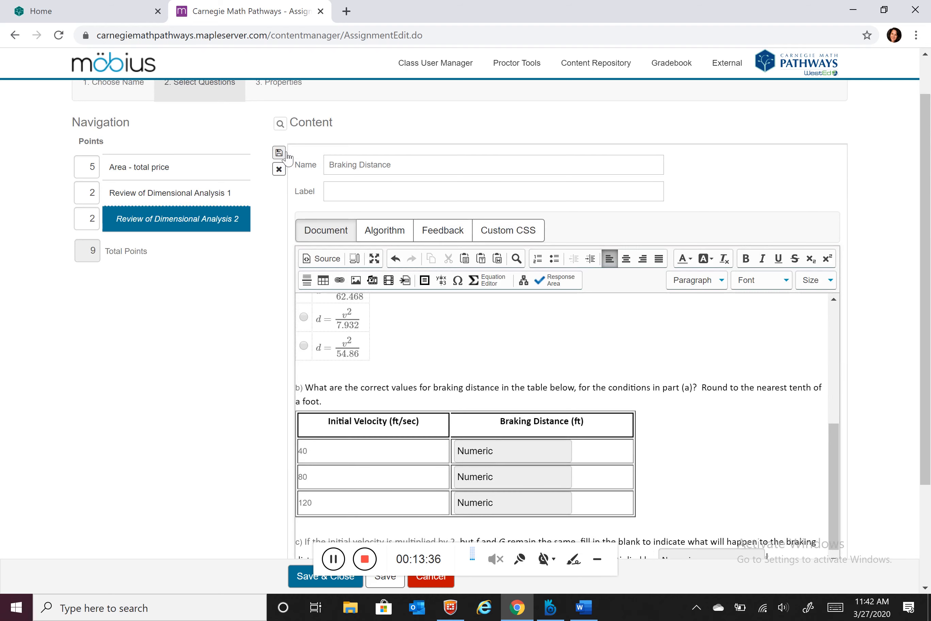
click(280, 154)
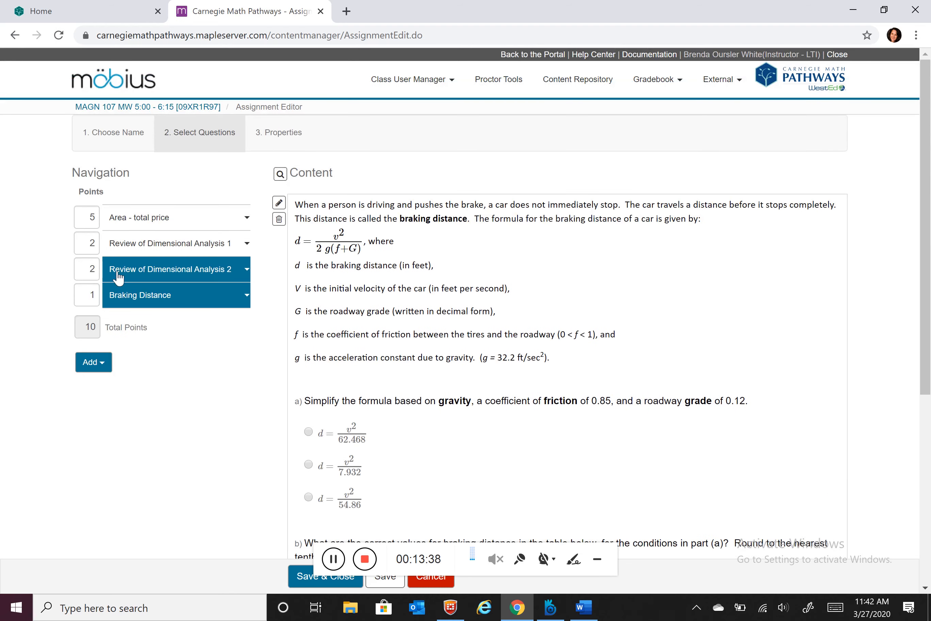
- Set the Braking Distance question's points to 11, checking the points for each part in the Word document
click(95, 295)
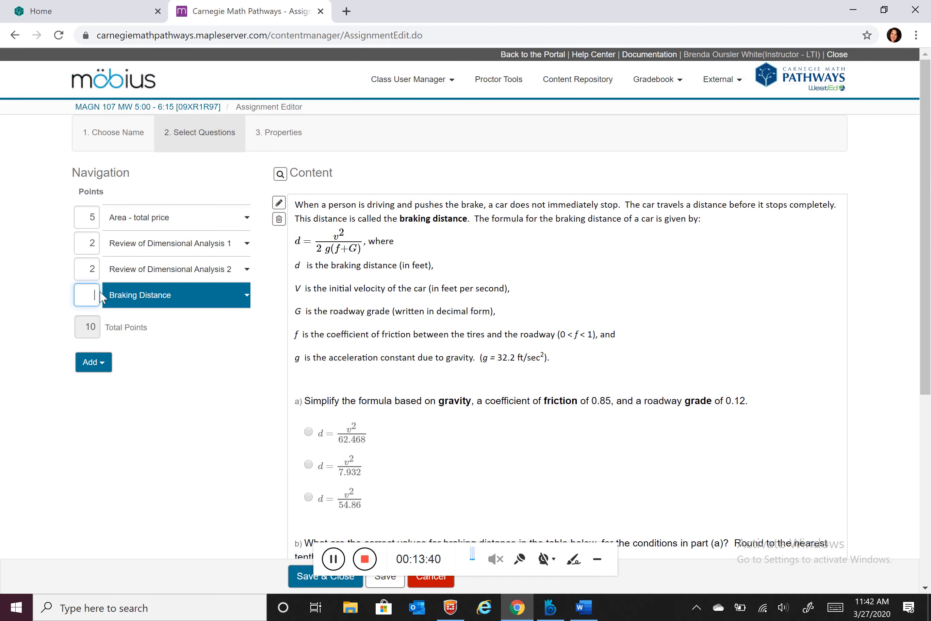
text(0)
click(583, 607)
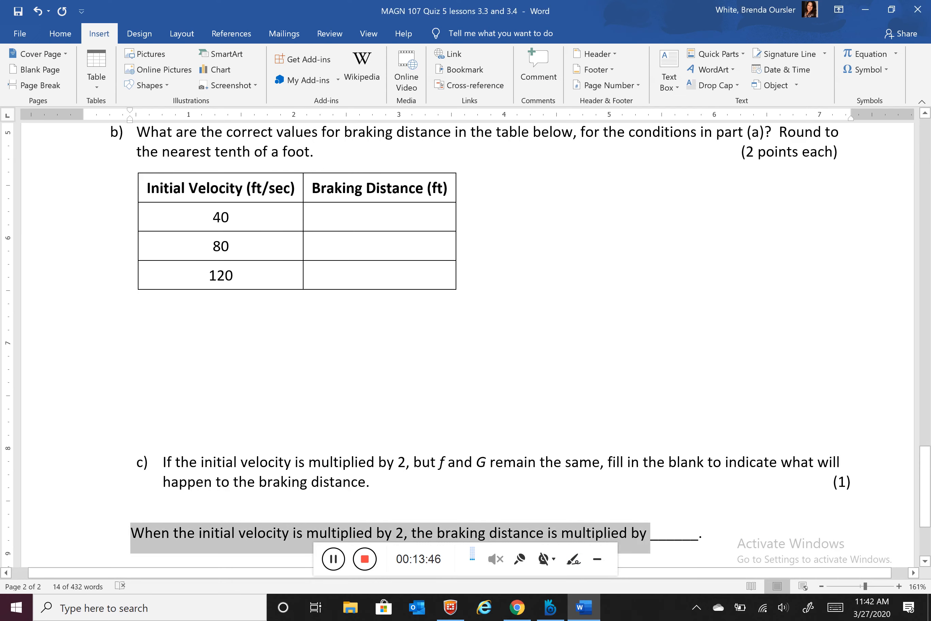
scroll(771, 322, up, 9)
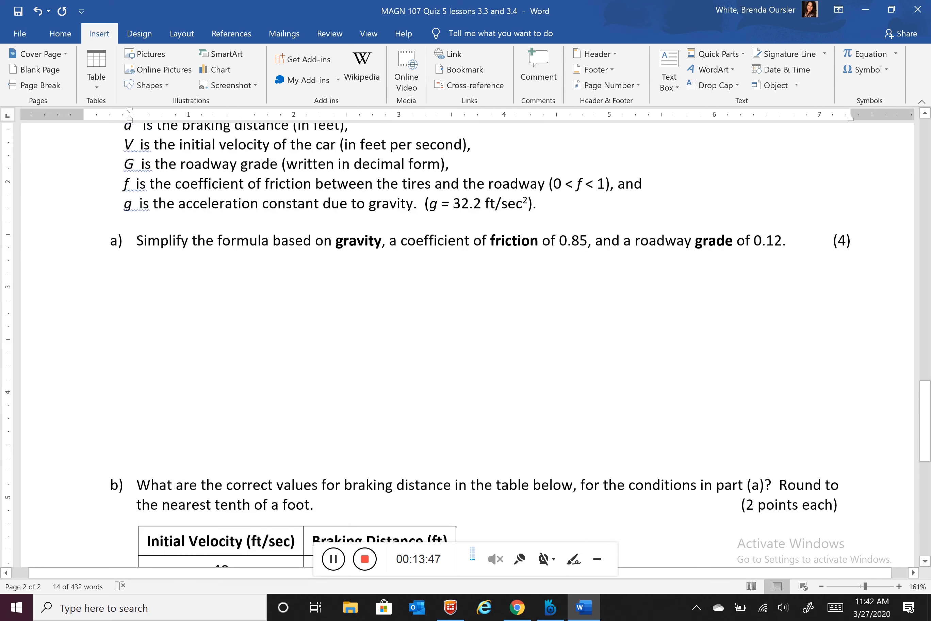
scroll(468, 345, up, 1)
scroll(467, 344, down, 12)
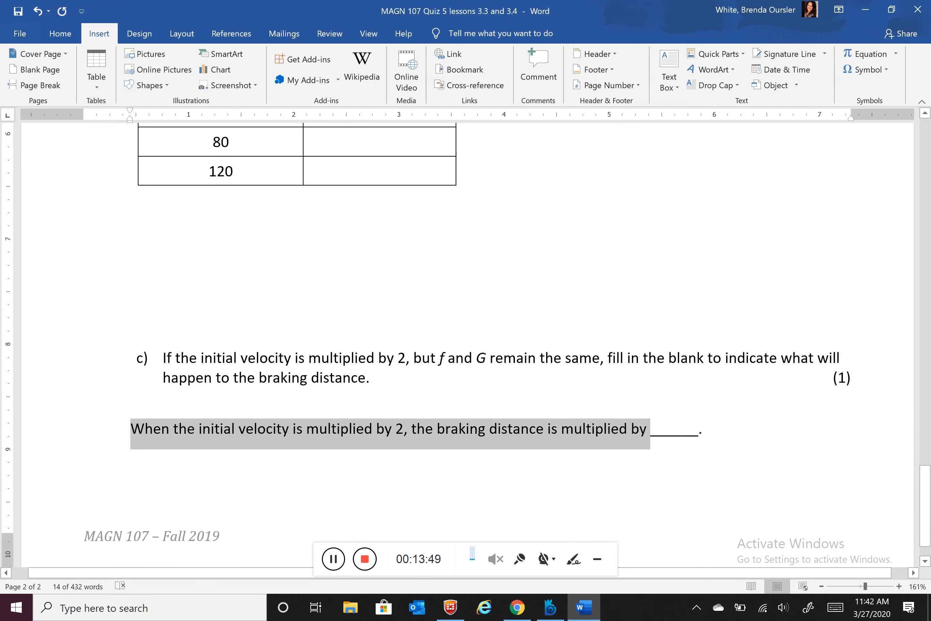
click(517, 608)
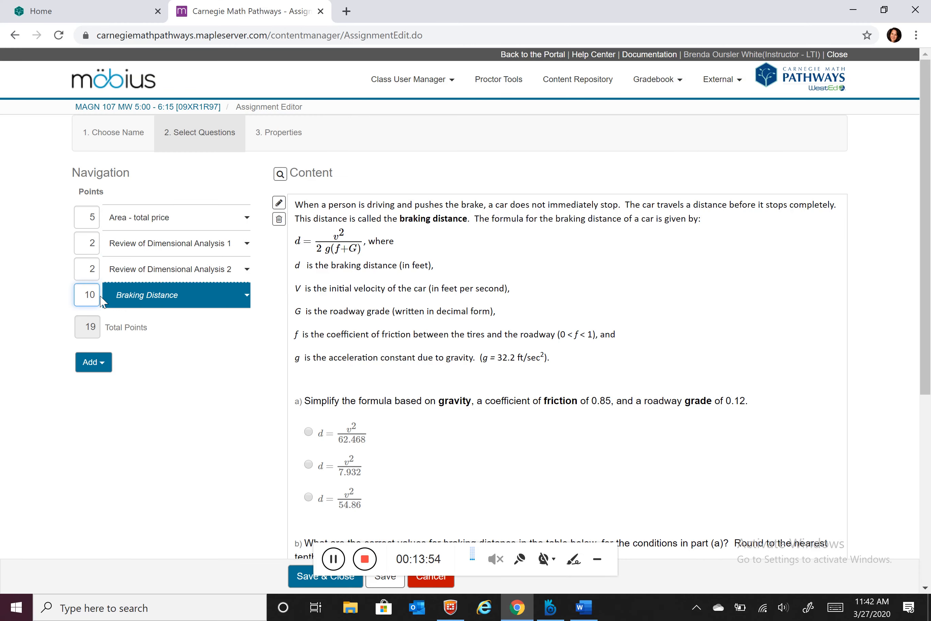
click(190, 367)
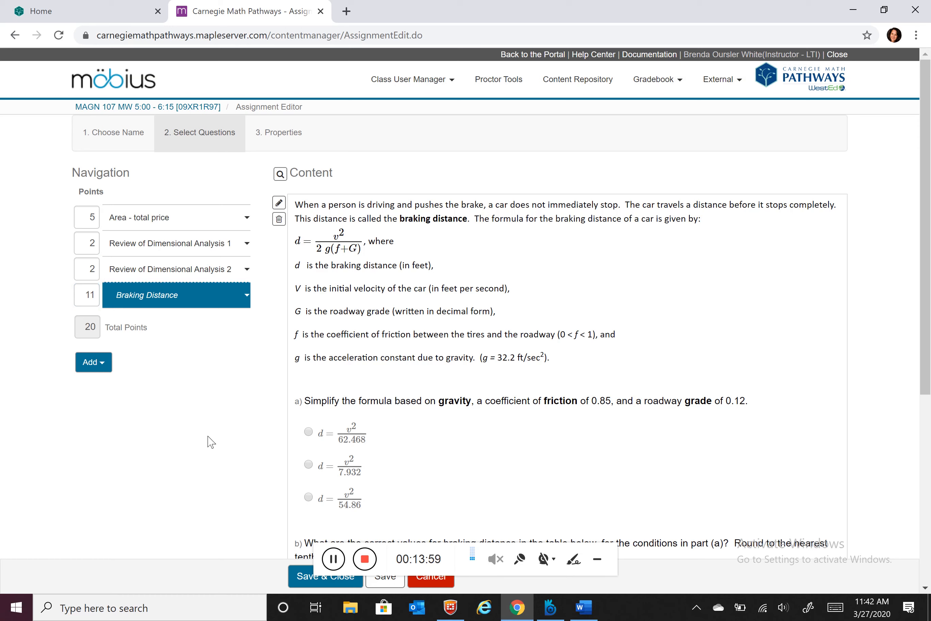
- Save and close the quiz, accepting its assignment summary
drag(399, 544, 111, 476)
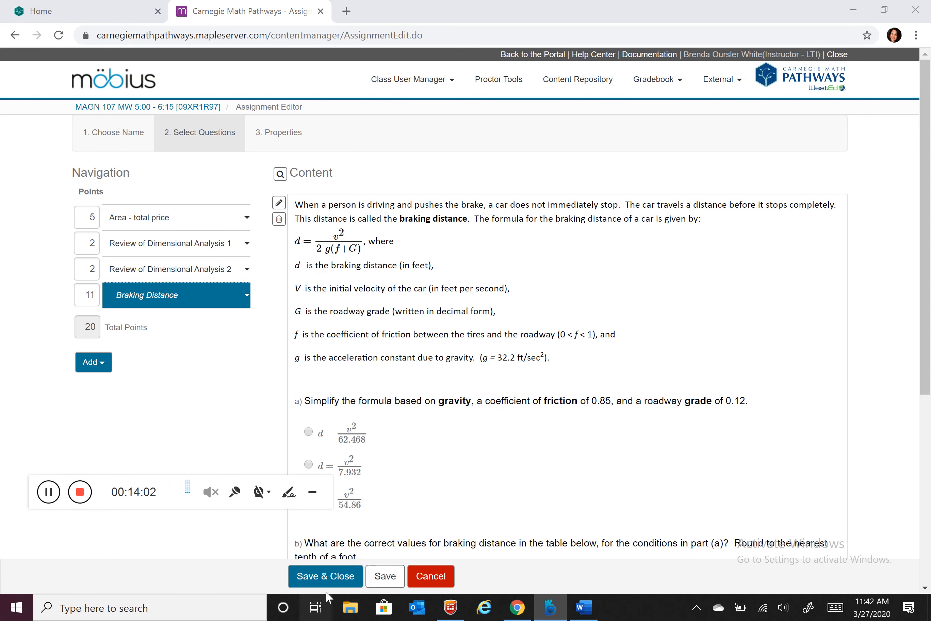
click(343, 577)
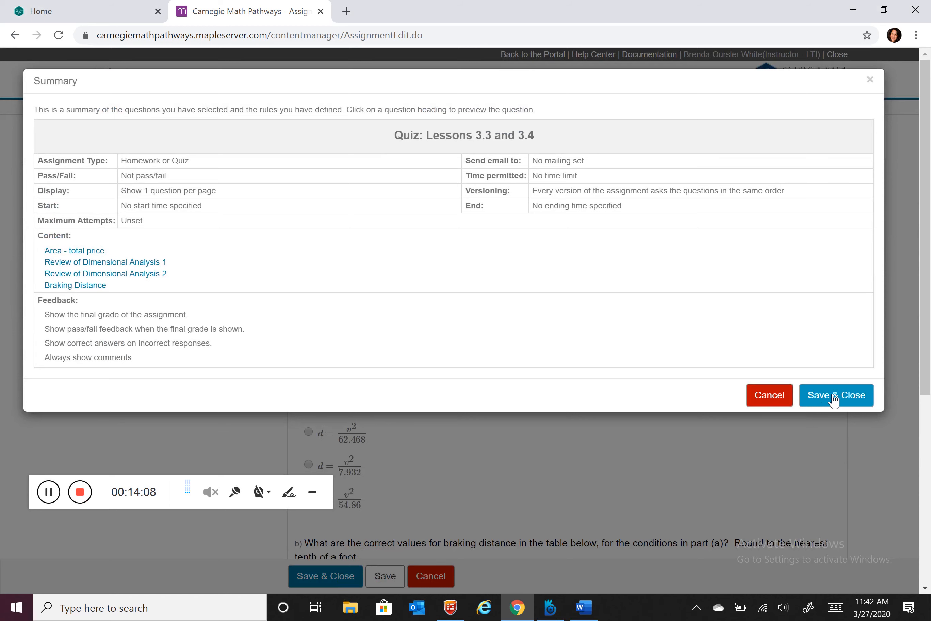
click(834, 399)
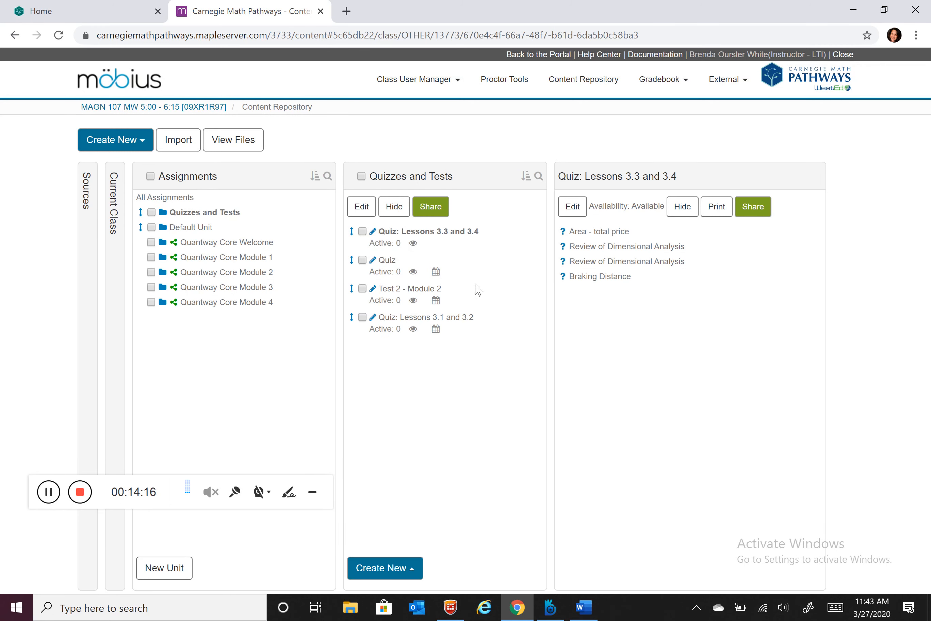
- Return from the assignment editor to the content repository and hide "Quiz: Lessons 3.3 and 3.4"
click(575, 209)
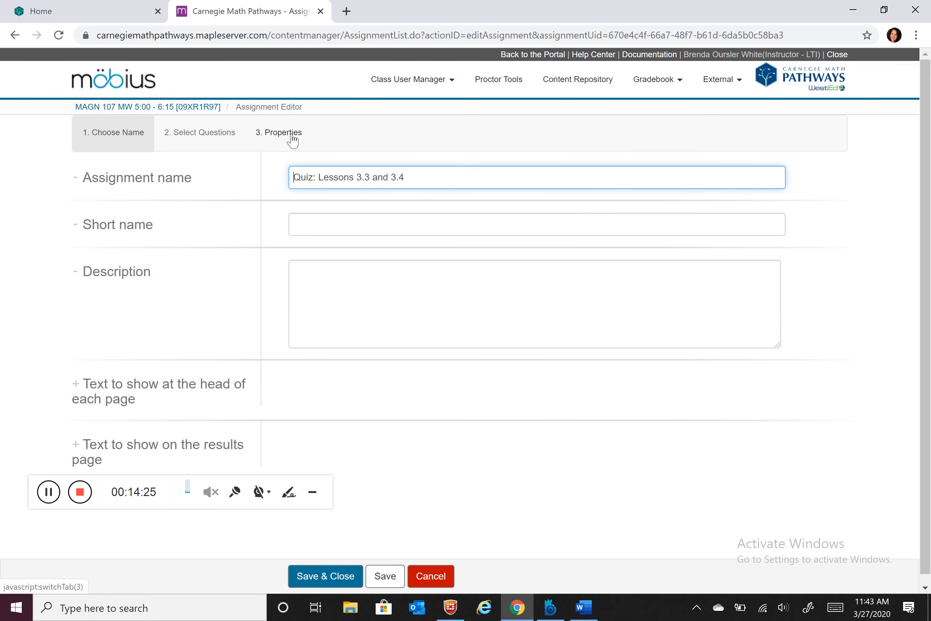
click(14, 35)
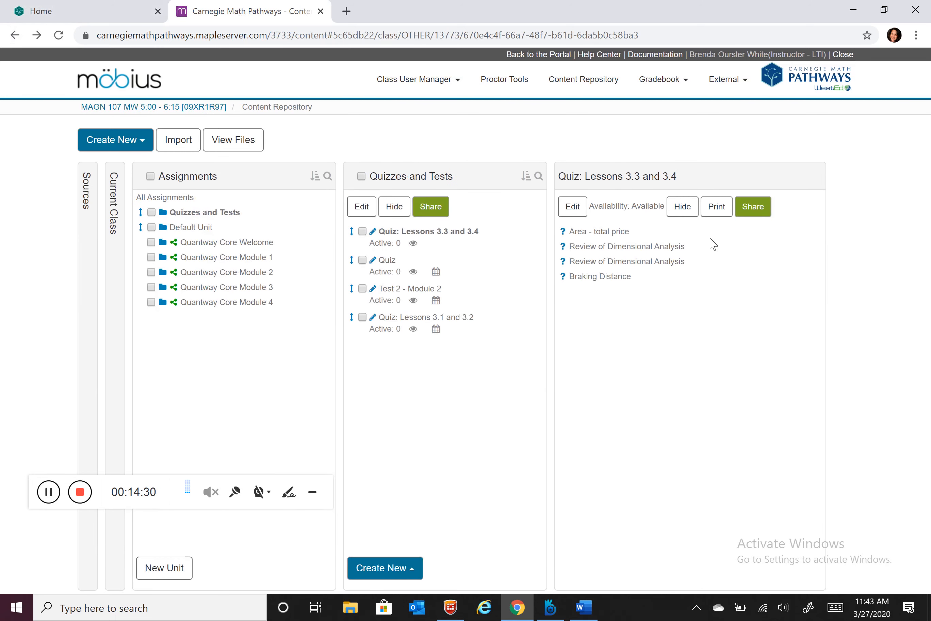
click(692, 209)
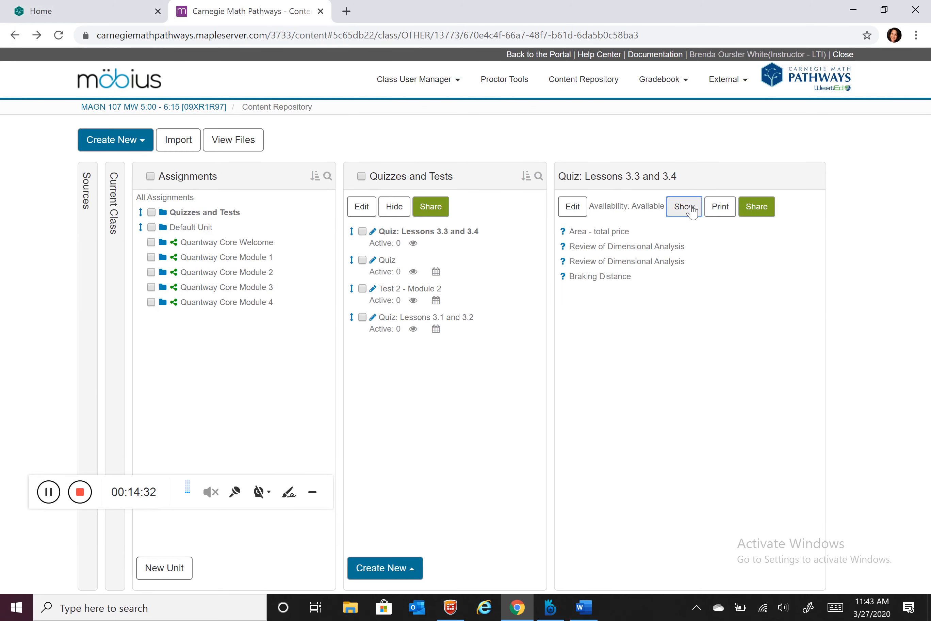